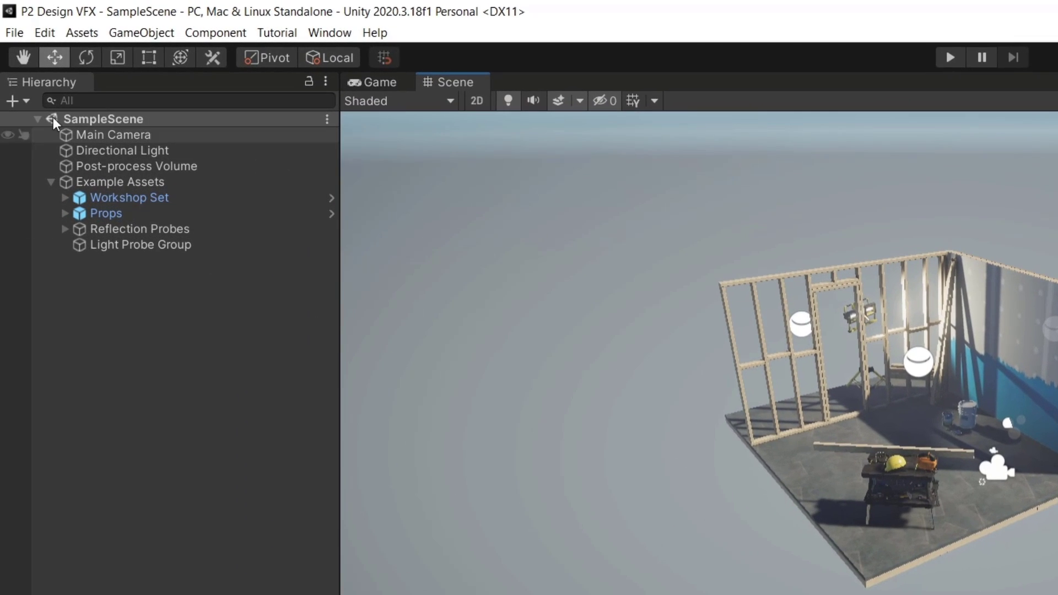
# - Create a new scene from the Basic (Built-in) template
pyautogui.click(13, 33)
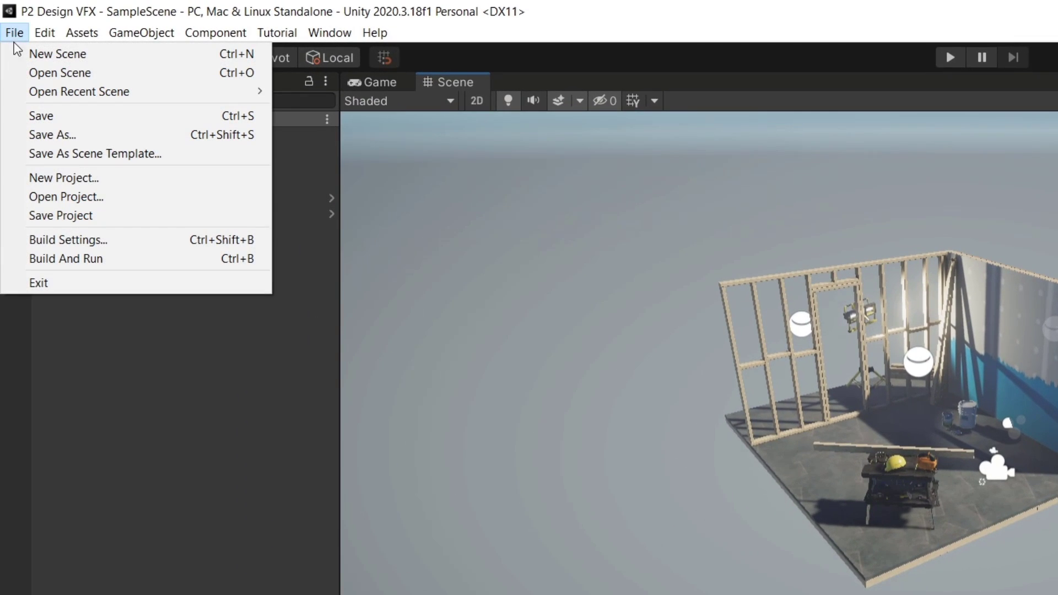
pyautogui.click(148, 55)
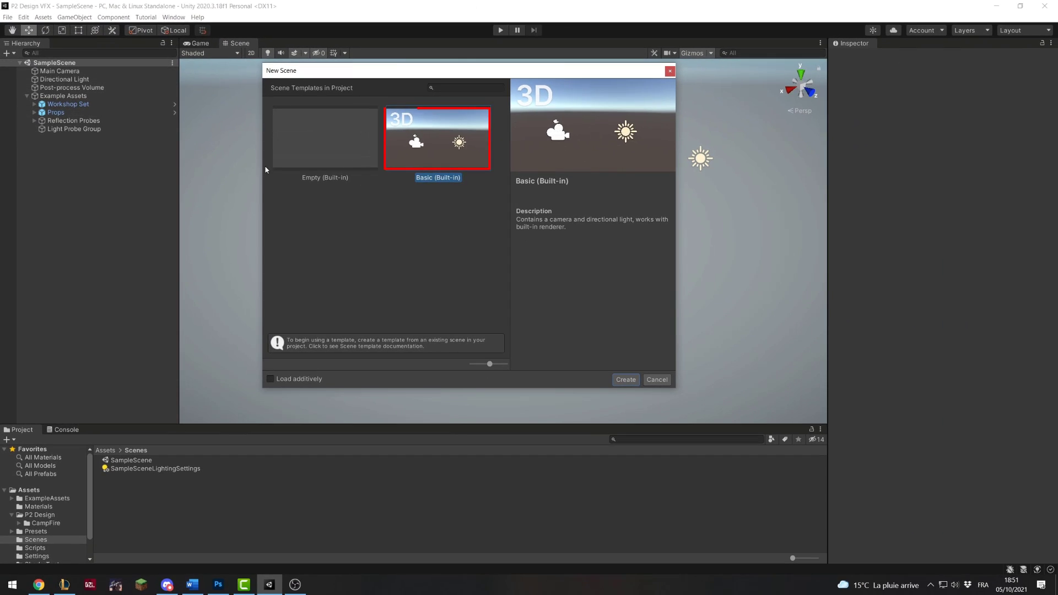
pyautogui.click(452, 182)
pyautogui.click(626, 380)
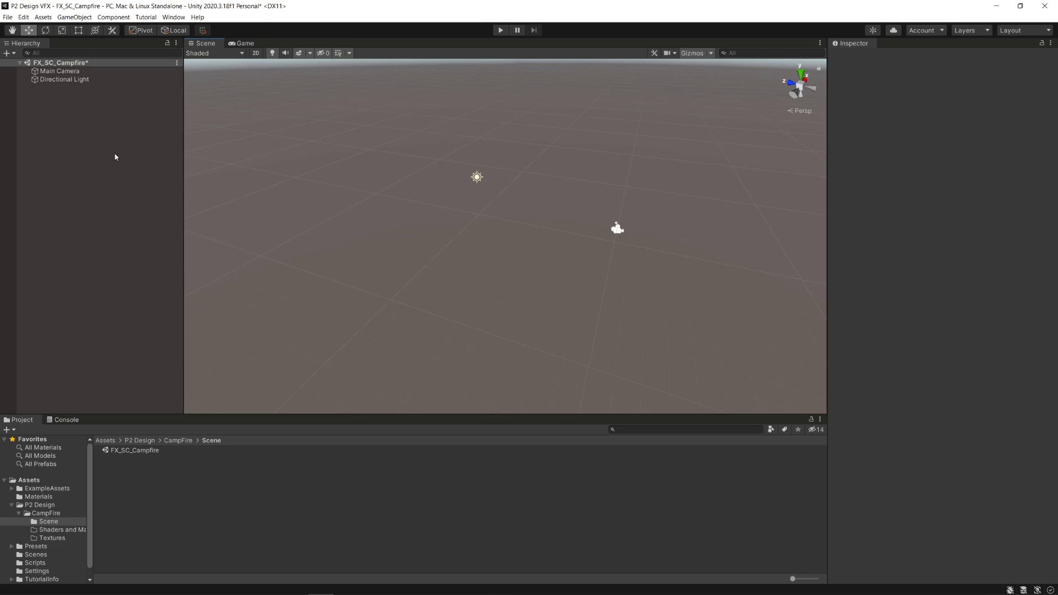
# - Add a 3D plane to the scene and name it Ground
pyautogui.rightClick(106, 144)
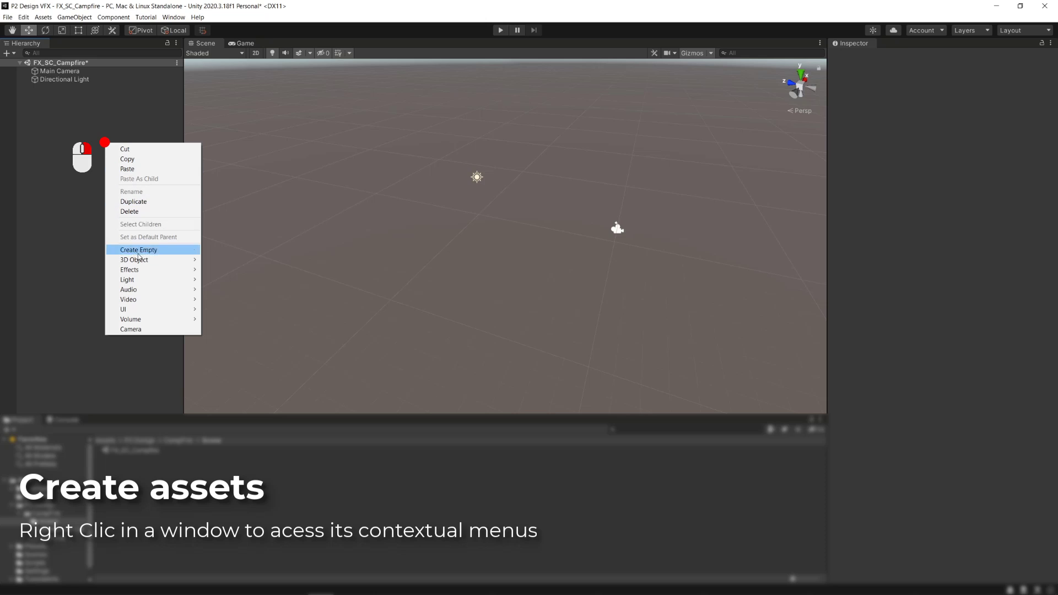
pyautogui.moveTo(156, 263)
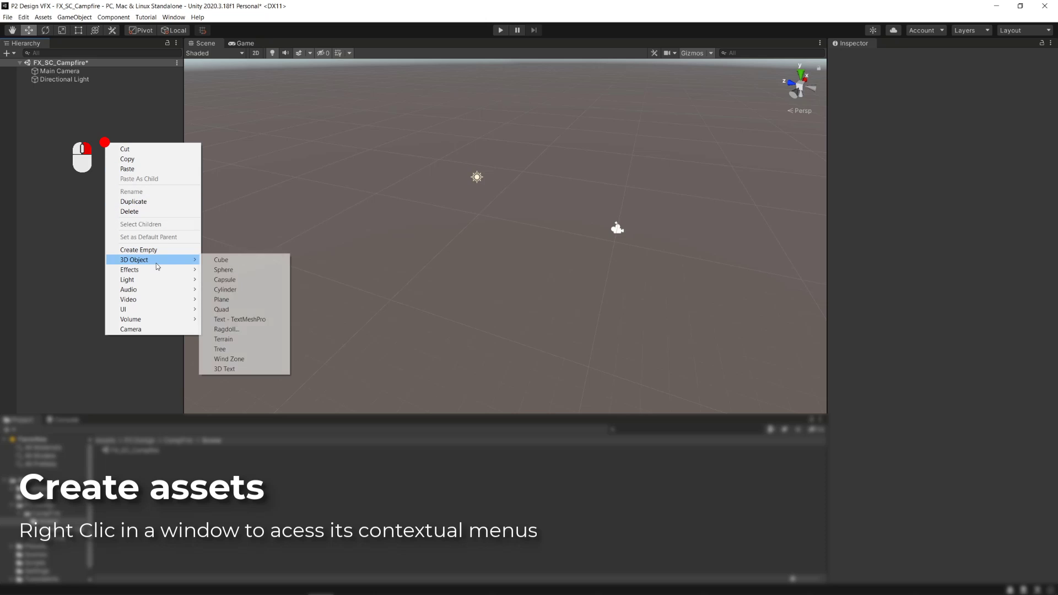
pyautogui.click(249, 300)
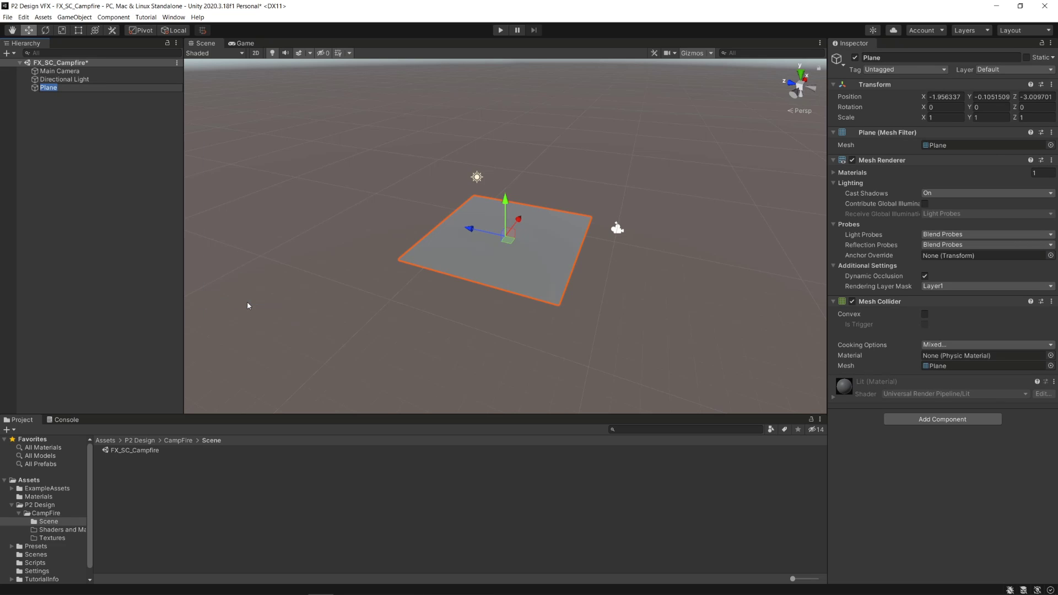
pyautogui.write('Ground')
pyautogui.press('Return')
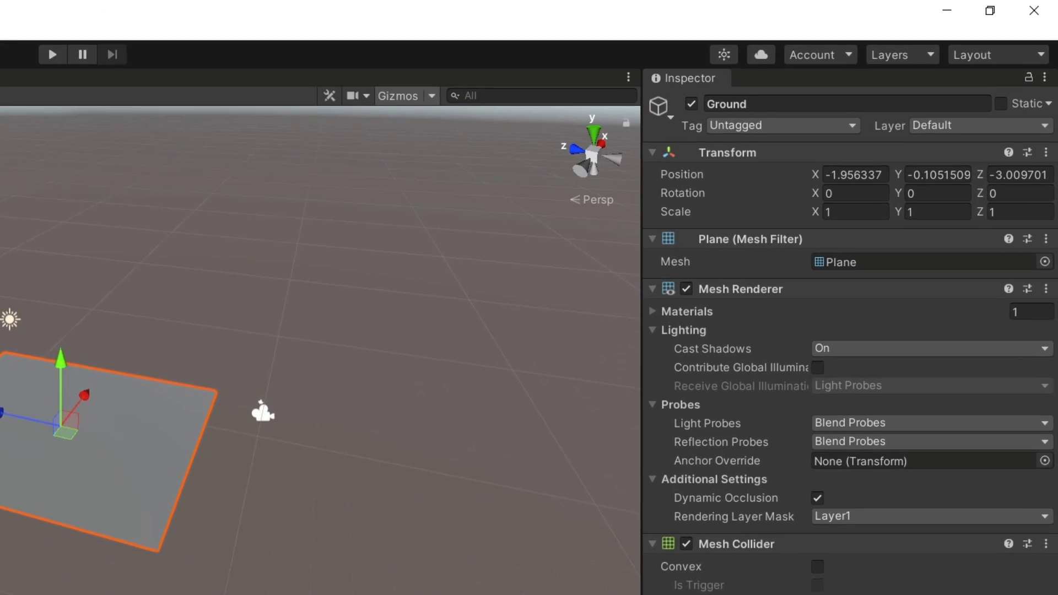
# - Set the Ground plane's position to 0, 0, 0 and its scale to 5, 5, 5
pyautogui.click(841, 187)
pyautogui.write('0')
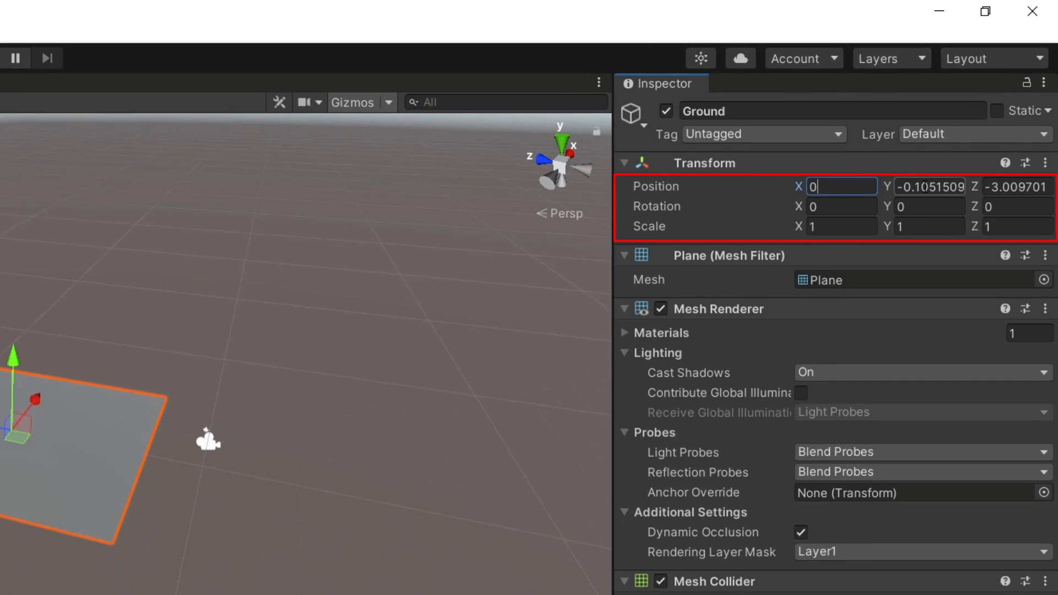
pyautogui.click(929, 186)
pyautogui.write('0')
pyautogui.click(1004, 186)
pyautogui.write('0')
pyautogui.click(875, 227)
pyautogui.write('5')
pyautogui.press('Tab')
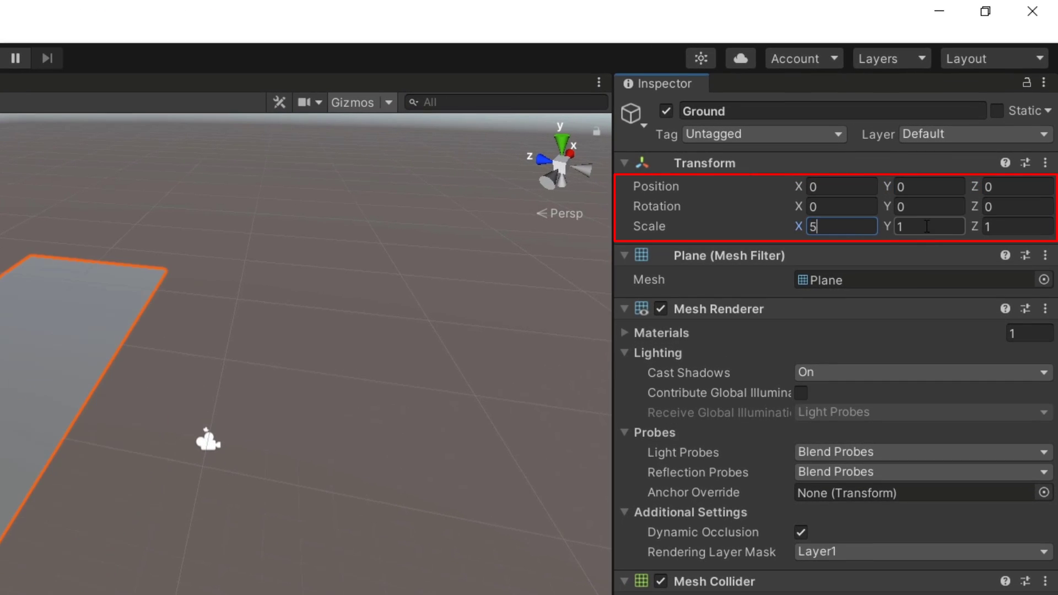
pyautogui.write('5')
pyautogui.click(1002, 227)
pyautogui.write('5')
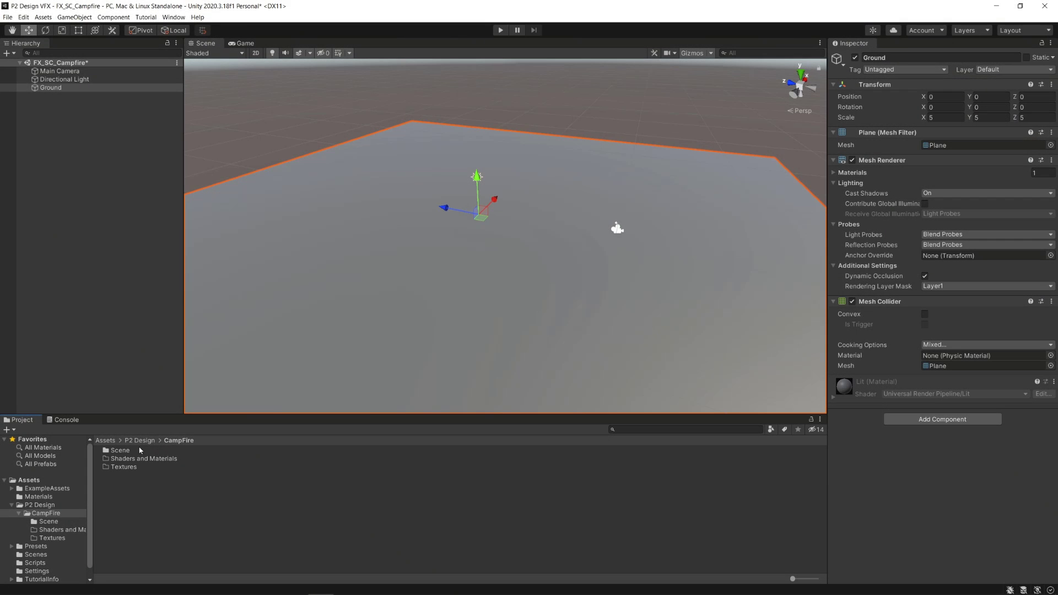
# - Create a URP Lit Shader Graph named FX_SH_Ground_Checker in the CampFire project's Shaders and Materials folder
pyautogui.doubleClick(125, 460)
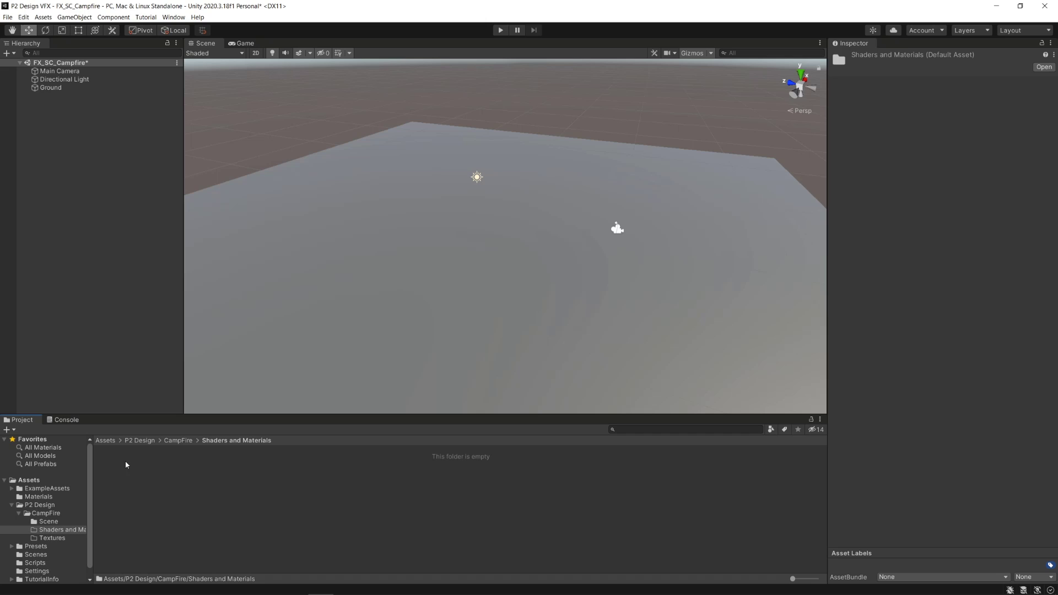
pyautogui.rightClick(201, 466)
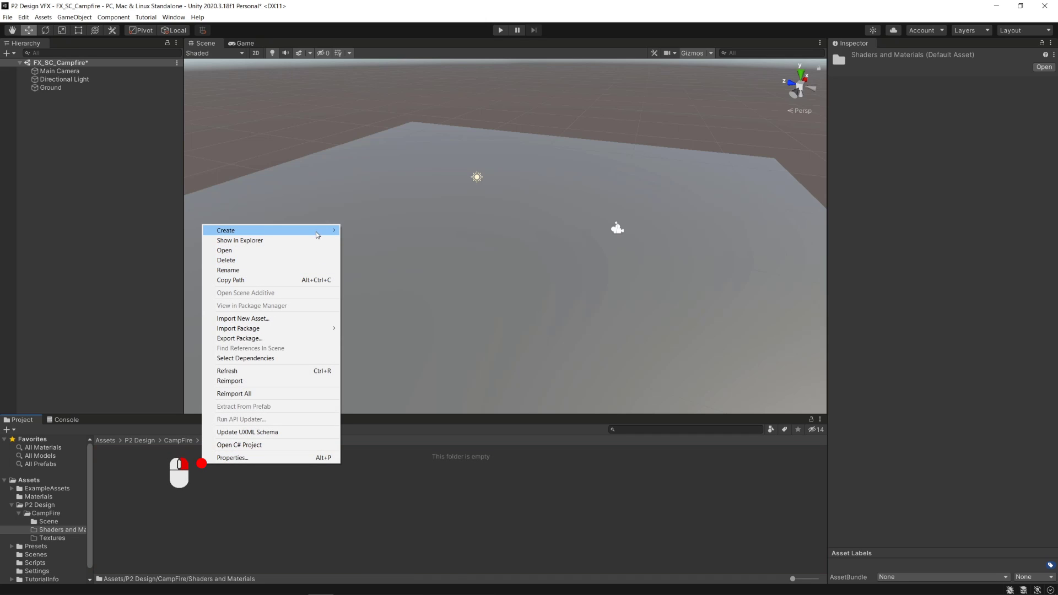
pyautogui.moveTo(317, 235)
pyautogui.moveTo(388, 230)
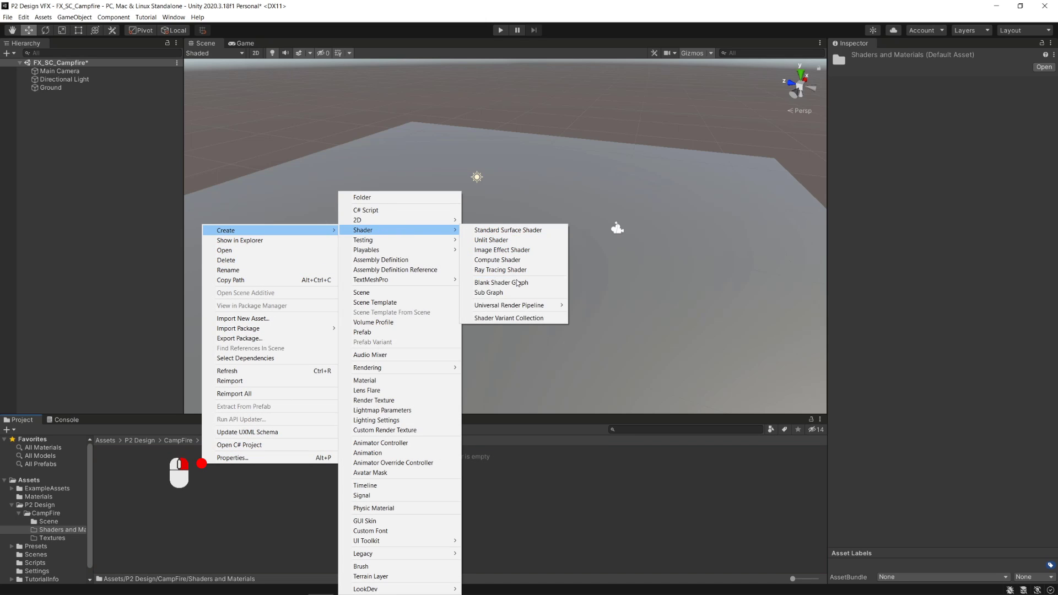
pyautogui.moveTo(539, 306)
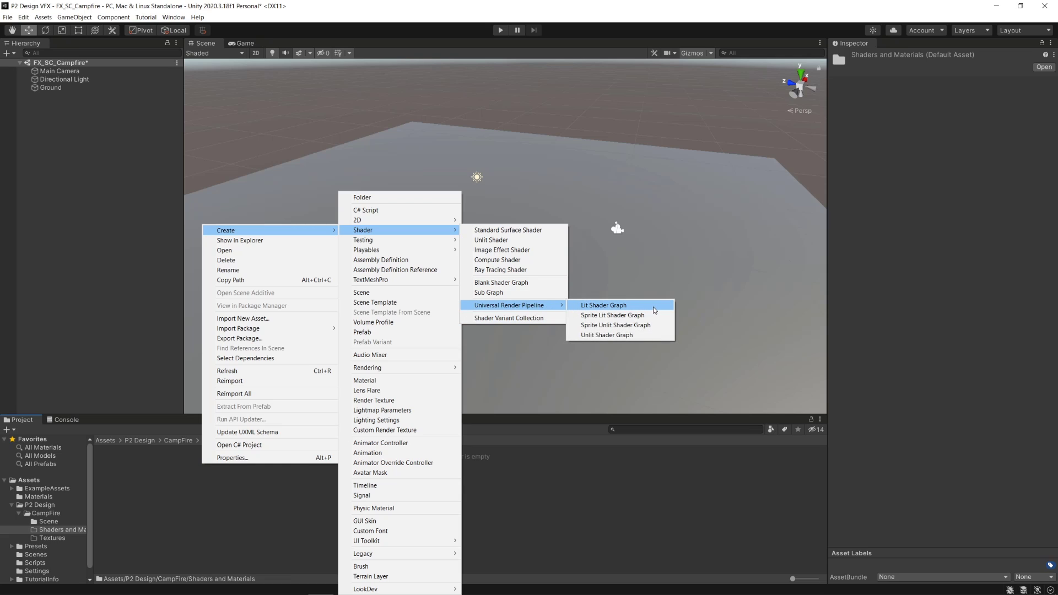
pyautogui.click(653, 307)
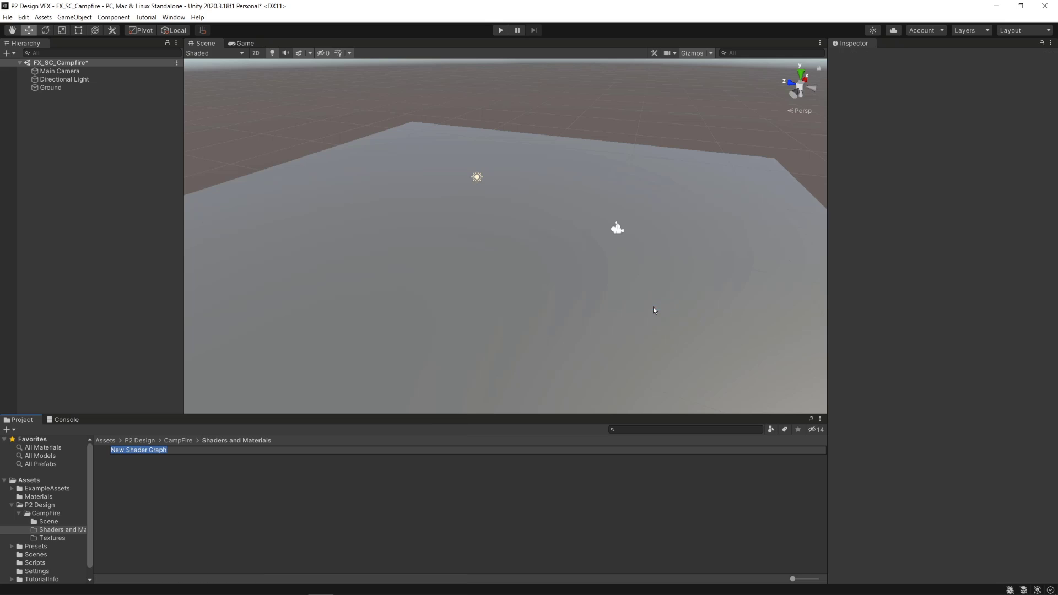
pyautogui.write('FX_SH_Ground_Checker')
pyautogui.press('Return')
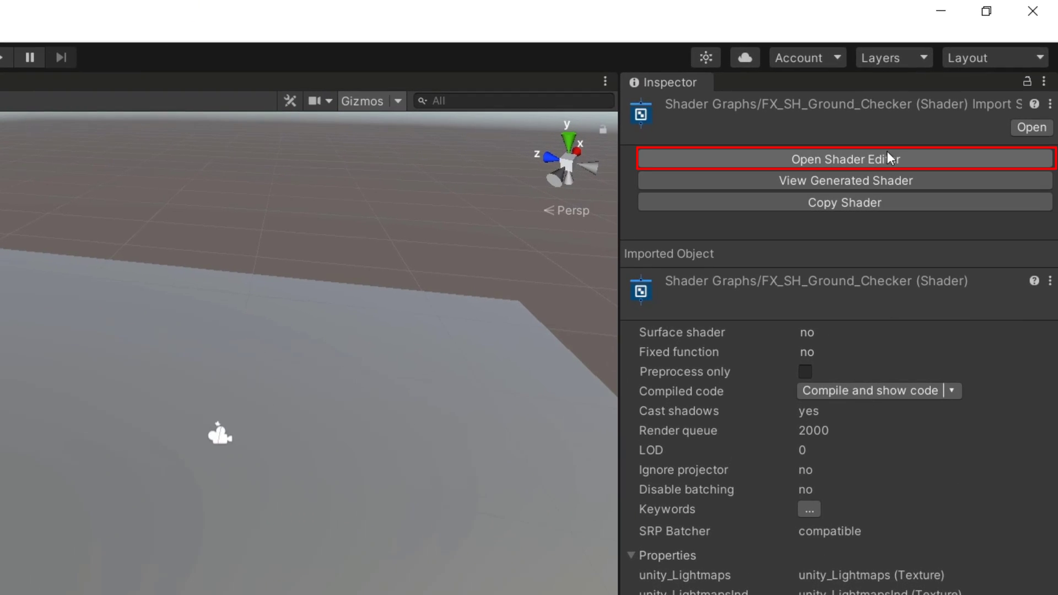
# - Open FX_SH_Ground_Checker for editing, add a Checkerboard node and connect its output to the Fragment Base Color
pyautogui.click(888, 154)
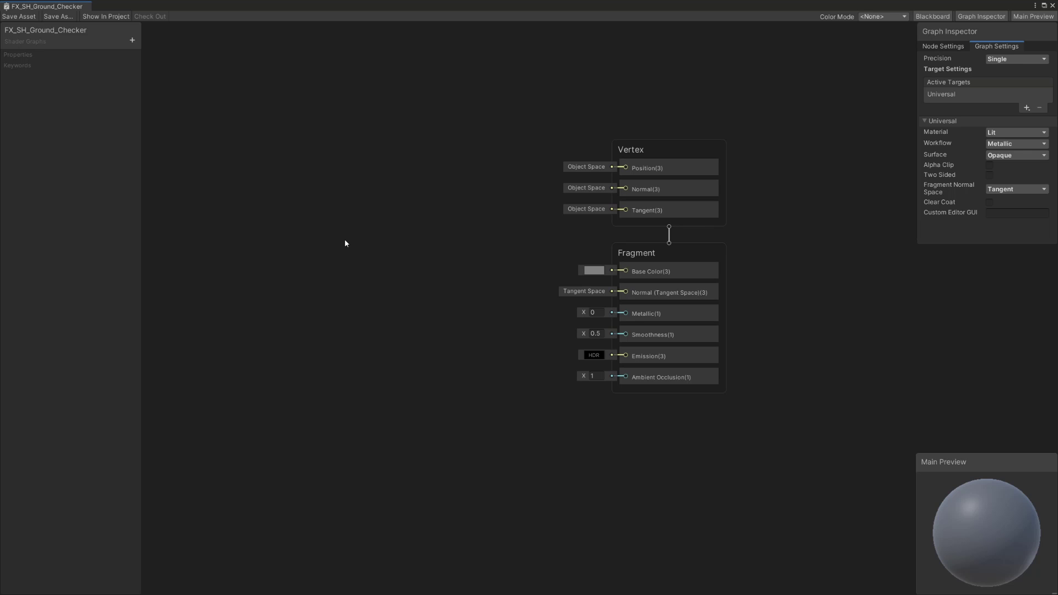
pyautogui.press('space')
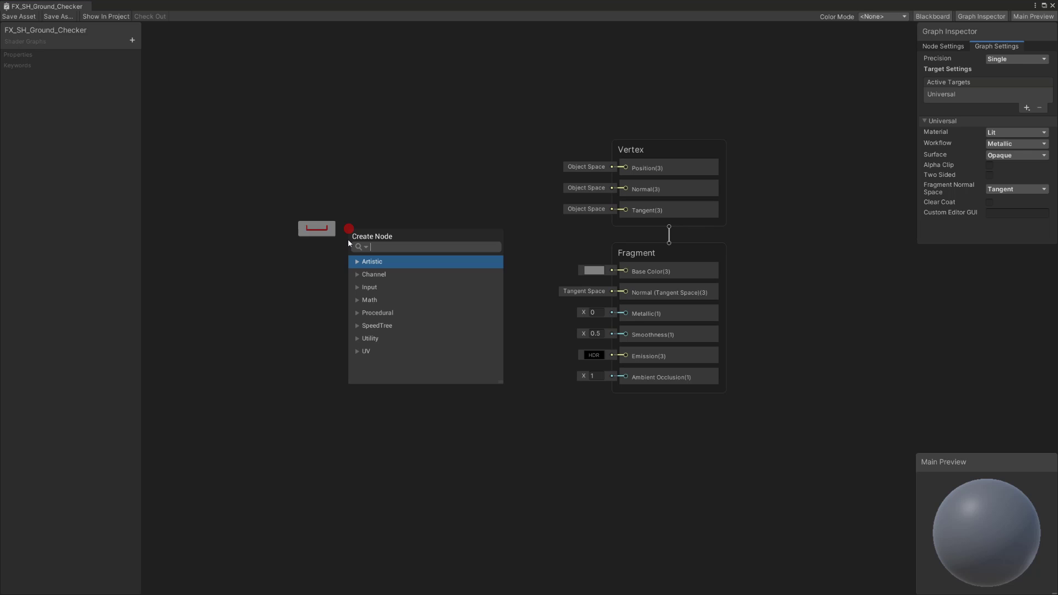
pyautogui.write('check')
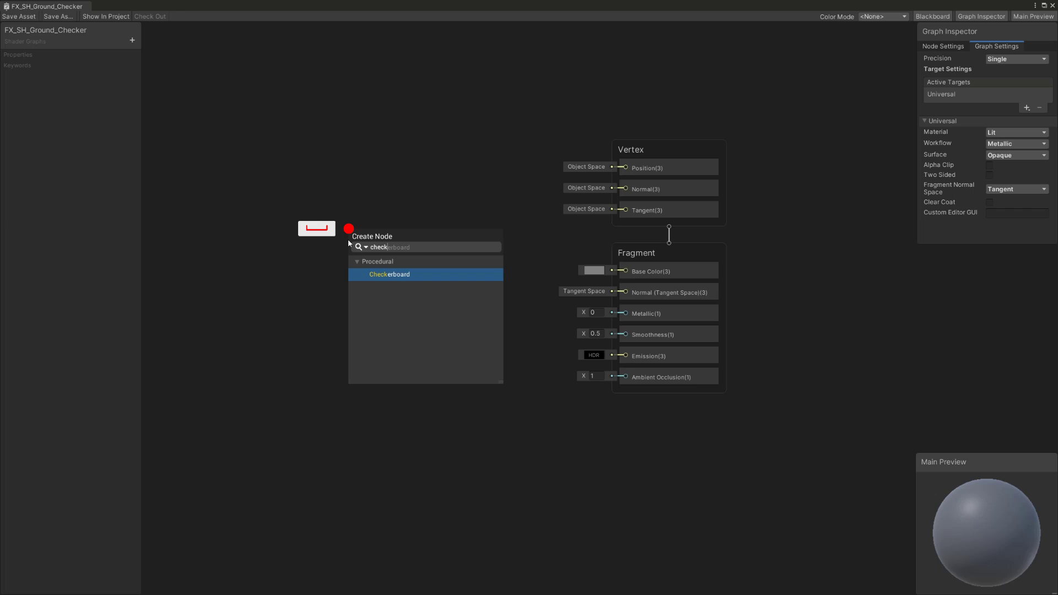
pyautogui.press('Return')
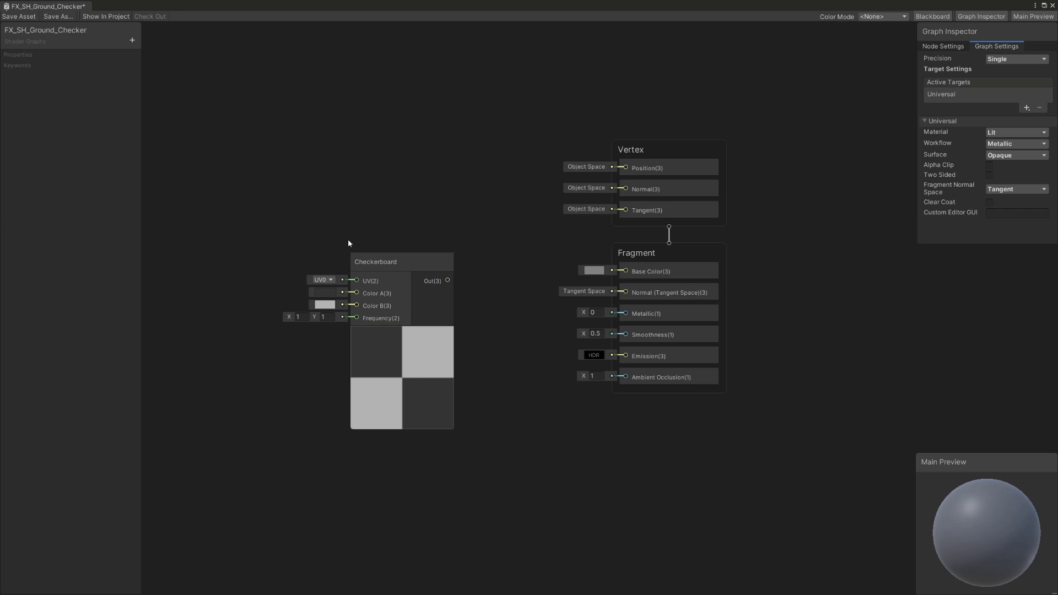
pyautogui.moveTo(448, 280); pyautogui.dragTo(626, 271)
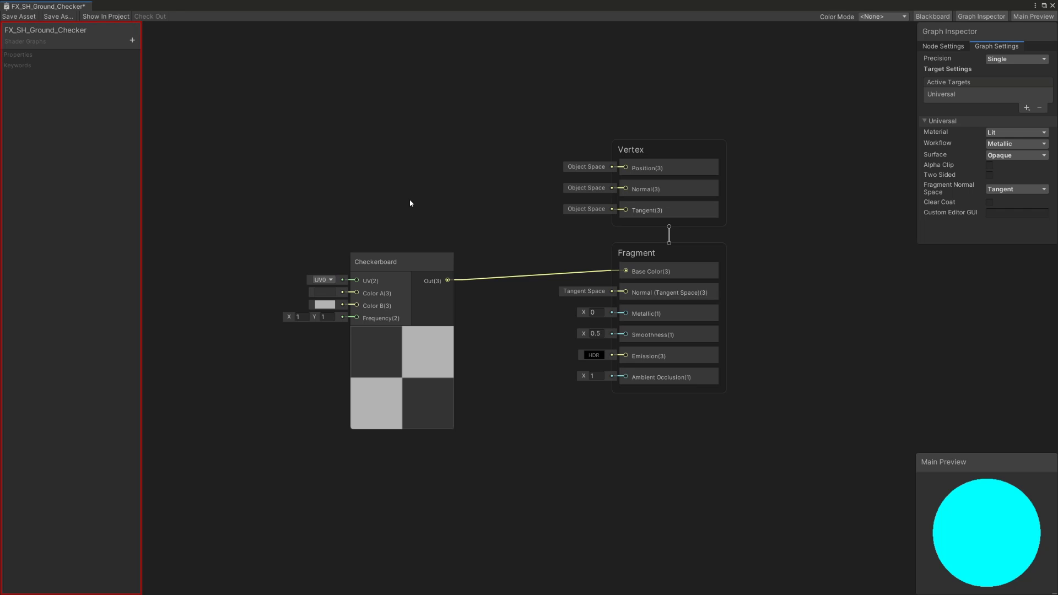
# - Add a Vector 2 property named Checker UV Tiling to the shader graph
pyautogui.click(133, 41)
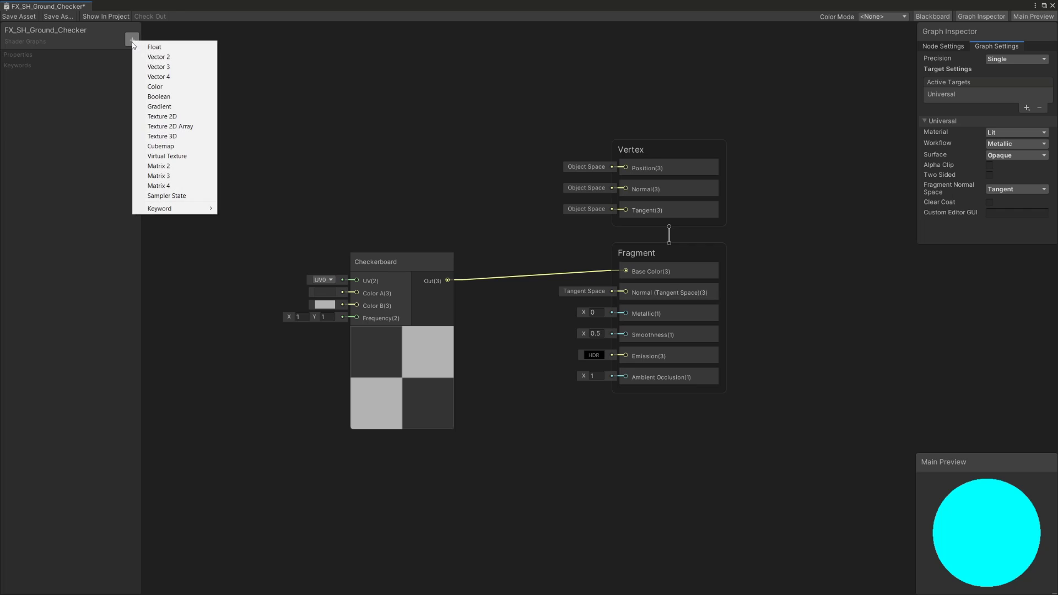
pyautogui.click(175, 57)
pyautogui.write('Checker UV Tiling')
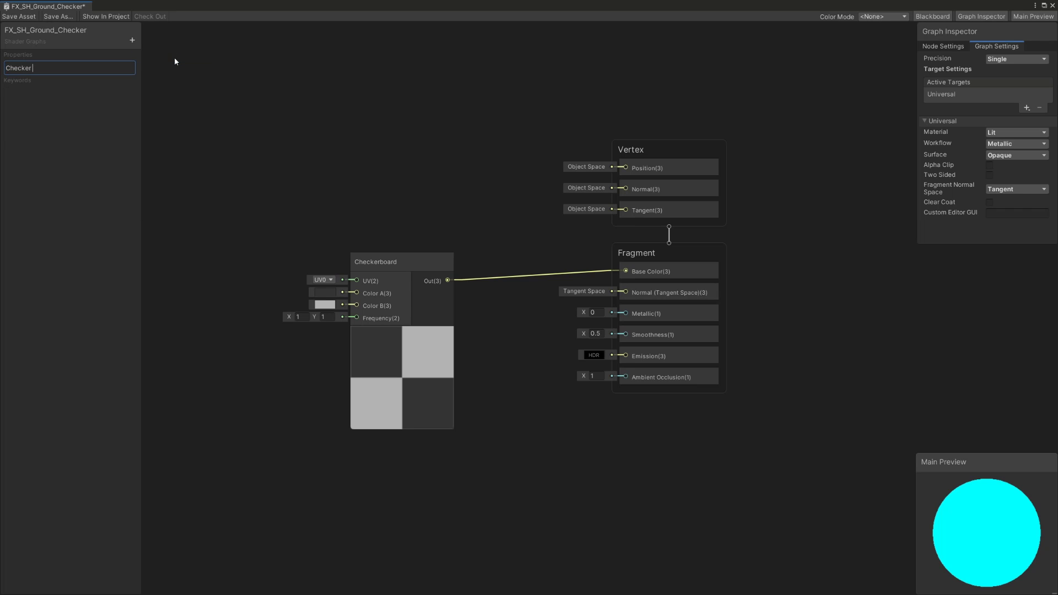
pyautogui.press('Return')
# - Add two Color properties to the shader graph, named Checker Color A and Checker Color B
pyautogui.click(136, 40)
pyautogui.click(177, 87)
pyautogui.write('Checker Color A')
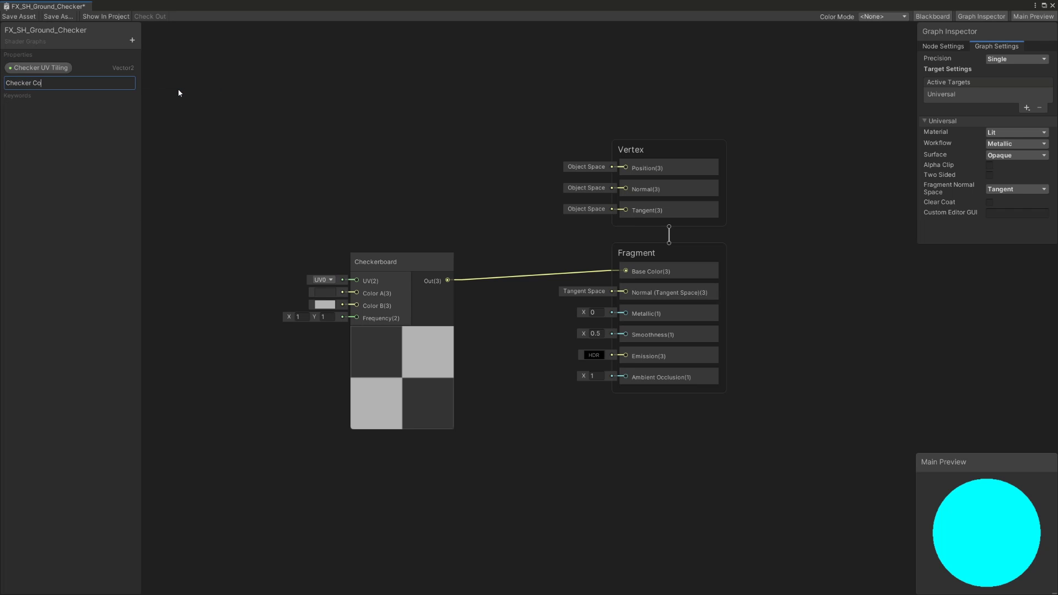
pyautogui.press('Return')
pyautogui.click(138, 42)
pyautogui.click(160, 88)
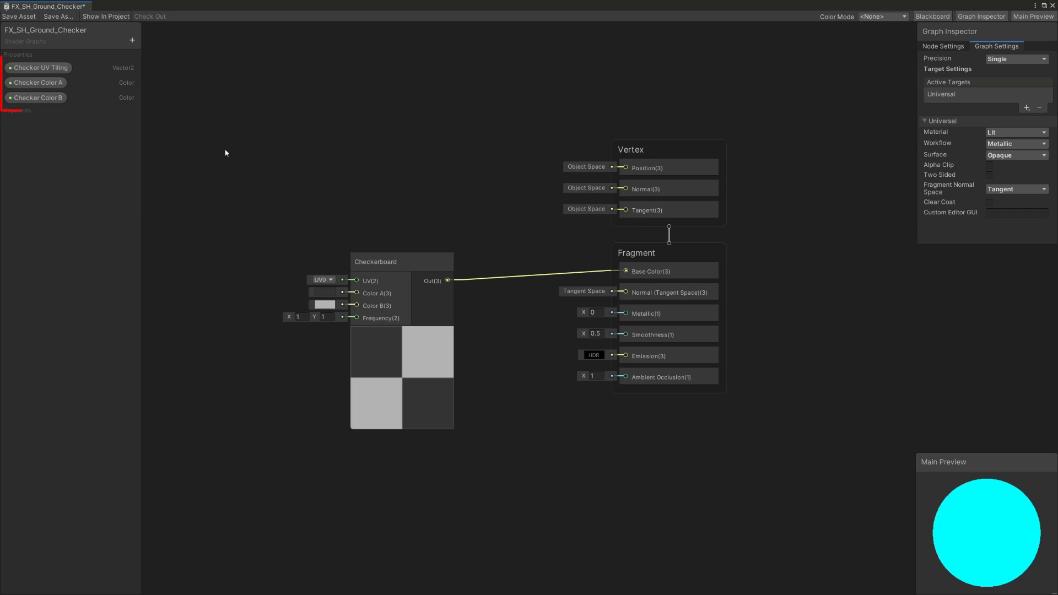
# - Connect the two checker color properties and Checker UV Tiling to the Checkerboard's Color A, Color B and Frequency inputs, and save the shader asset
pyautogui.moveTo(36, 83); pyautogui.dragTo(206, 323)
pyautogui.moveTo(233, 306); pyautogui.dragTo(208, 305)
pyautogui.moveTo(262, 288); pyautogui.dragTo(356, 305)
pyautogui.moveTo(256, 321); pyautogui.dragTo(355, 318)
pyautogui.click(17, 17)
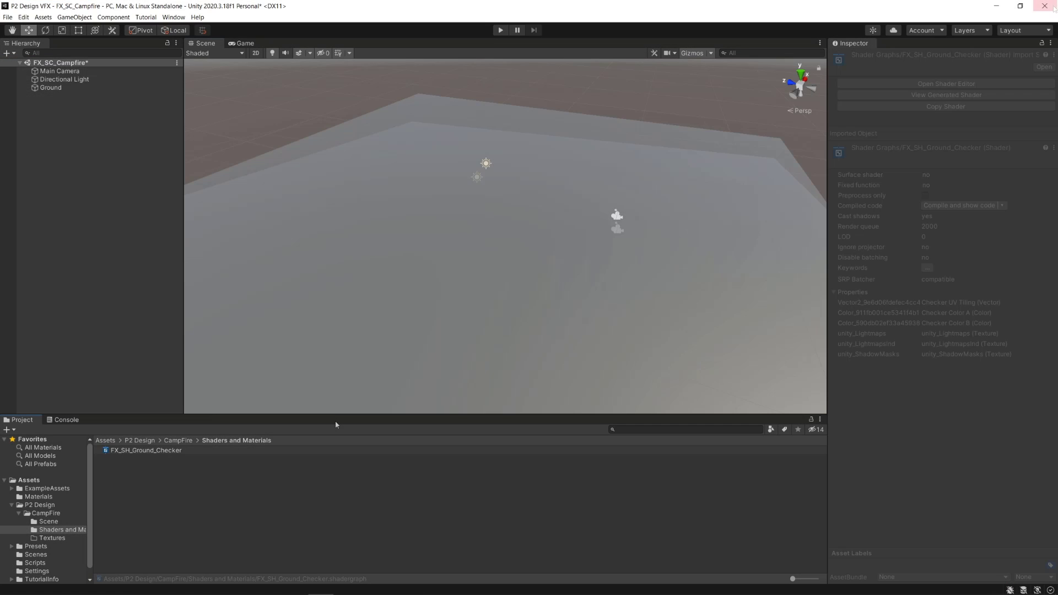
# - Create a material from the FX_SH_Ground_Checker shader, name it FX_MA_Ground_Checker and apply it to the Ground plane
pyautogui.click(167, 450)
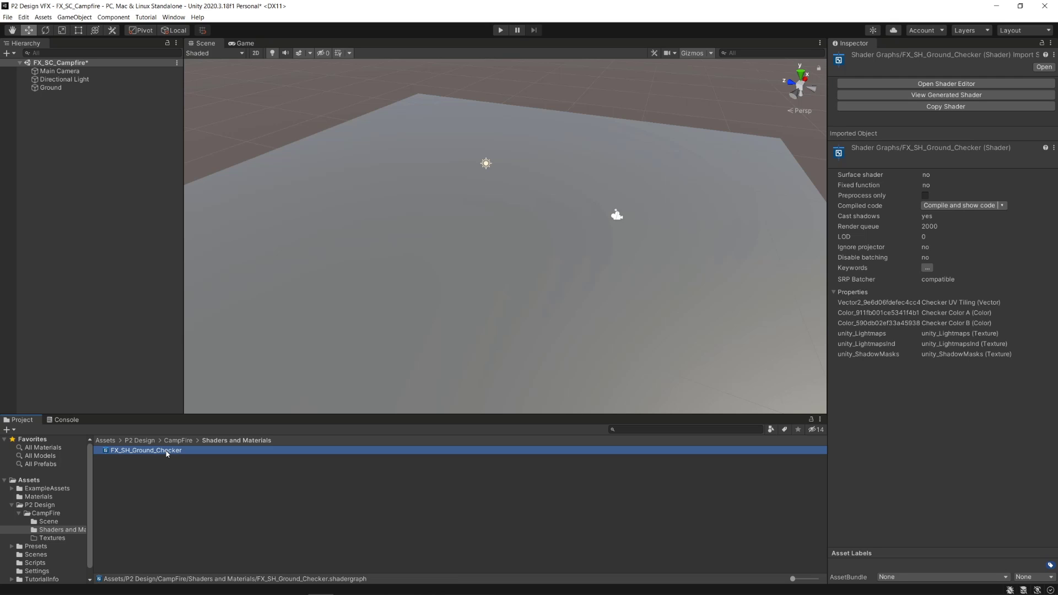
pyautogui.rightClick(167, 452)
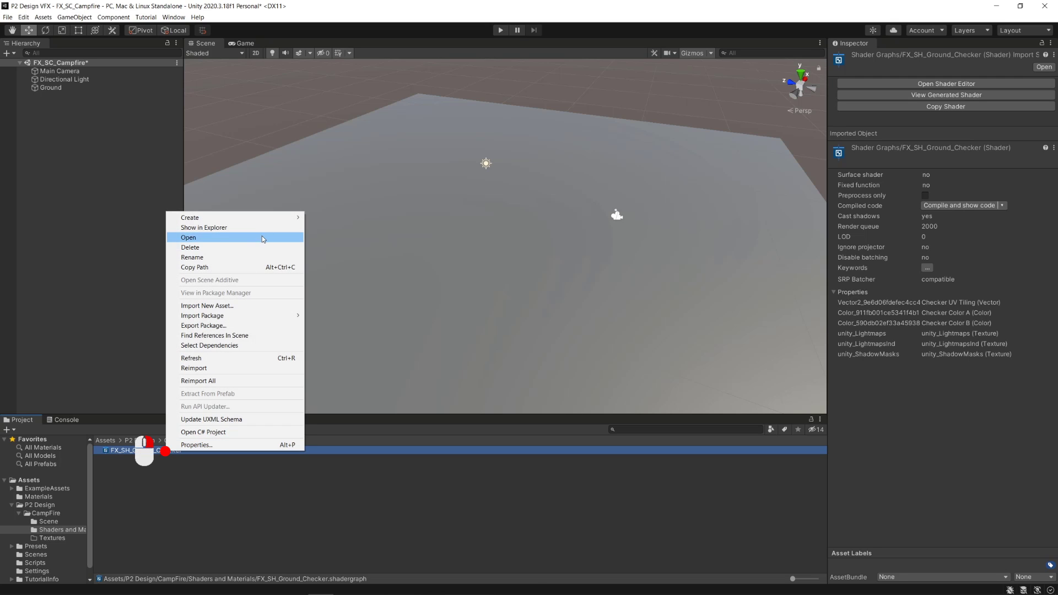
pyautogui.moveTo(290, 219)
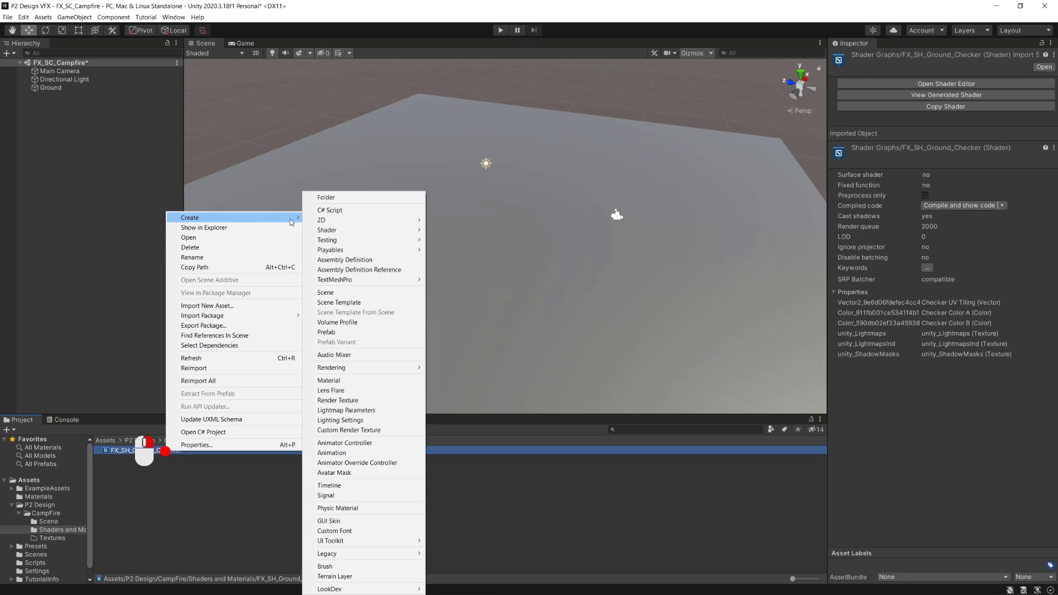
pyautogui.click(388, 380)
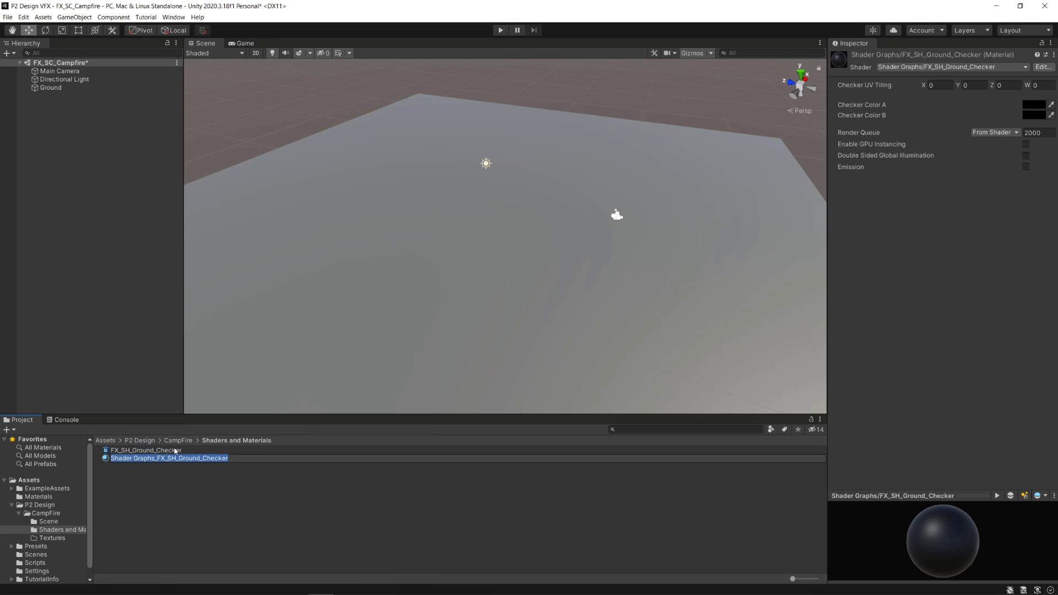
pyautogui.press('Home')
pyautogui.write('MA_')
pyautogui.press('Return')
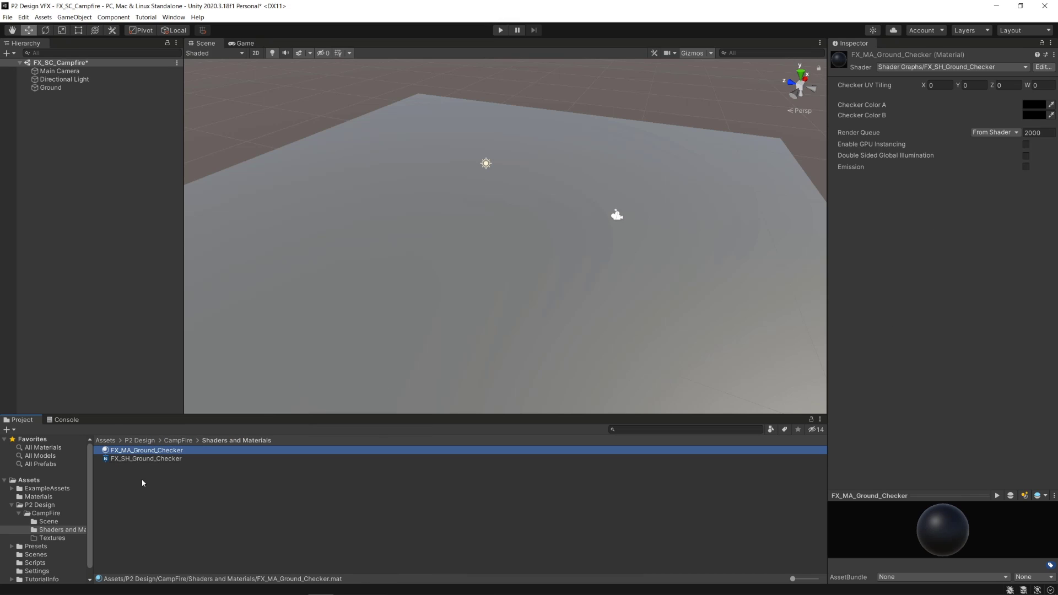
pyautogui.moveTo(147, 451); pyautogui.dragTo(334, 366)
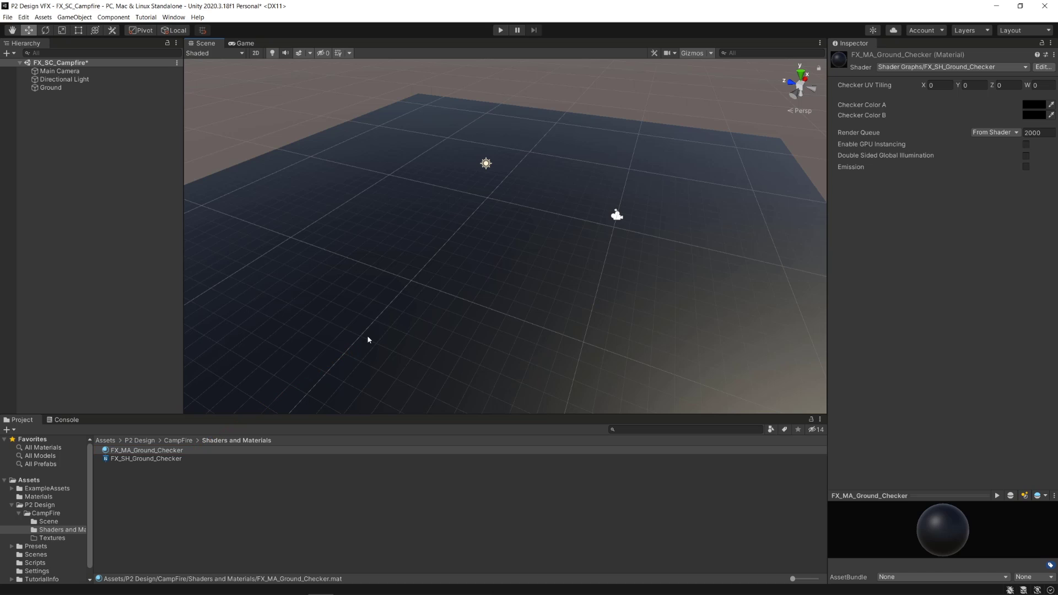
# - Set the ground material's checker colors to dark greys and its Checker UV Tiling to 14 in X and Y
pyautogui.click(1034, 105)
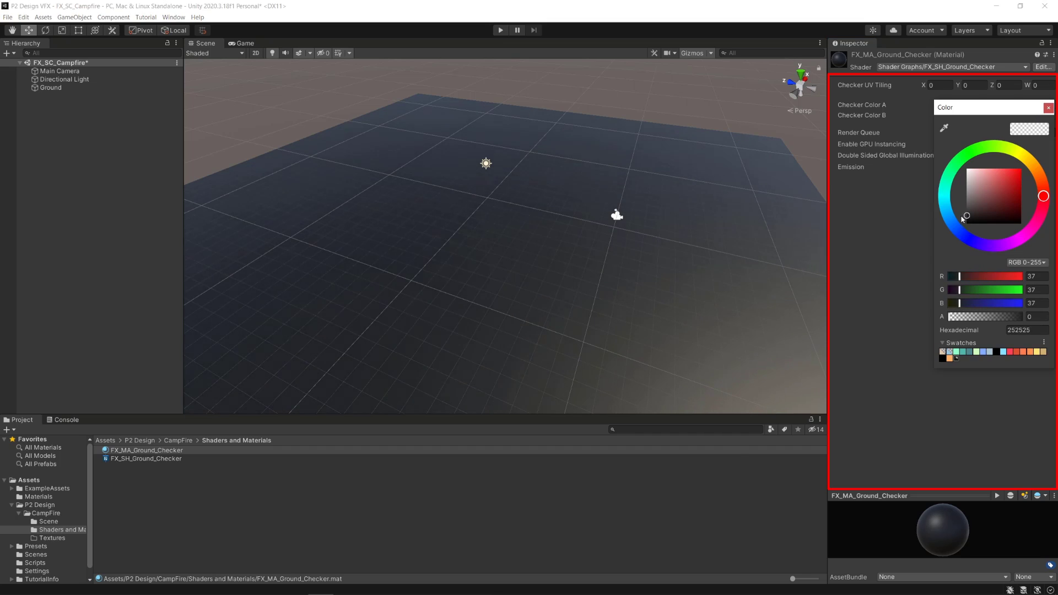
pyautogui.click(931, 177)
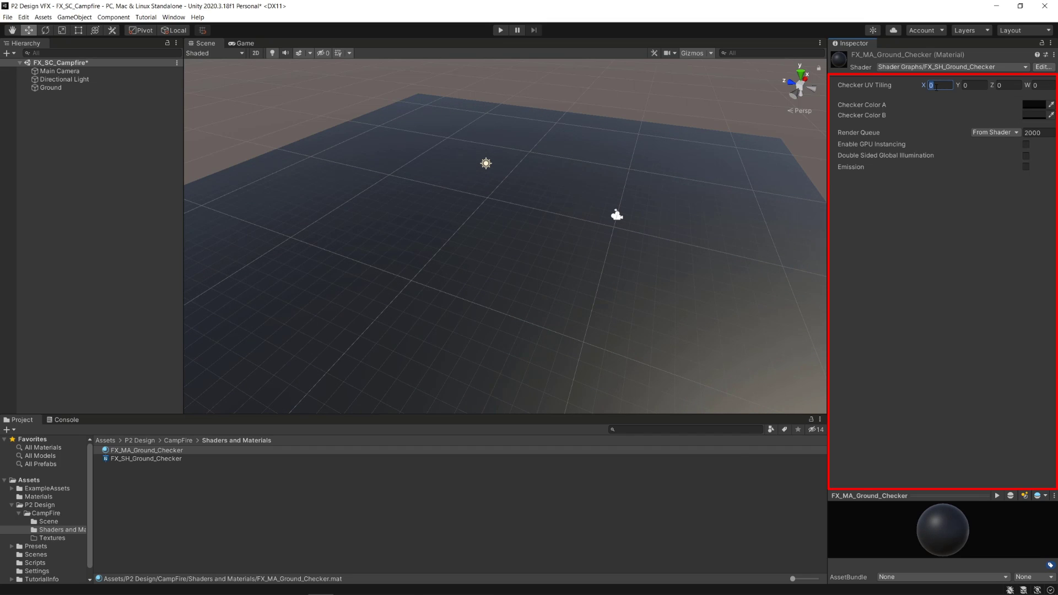
pyautogui.write('14')
pyautogui.press('Tab')
pyautogui.write('14')
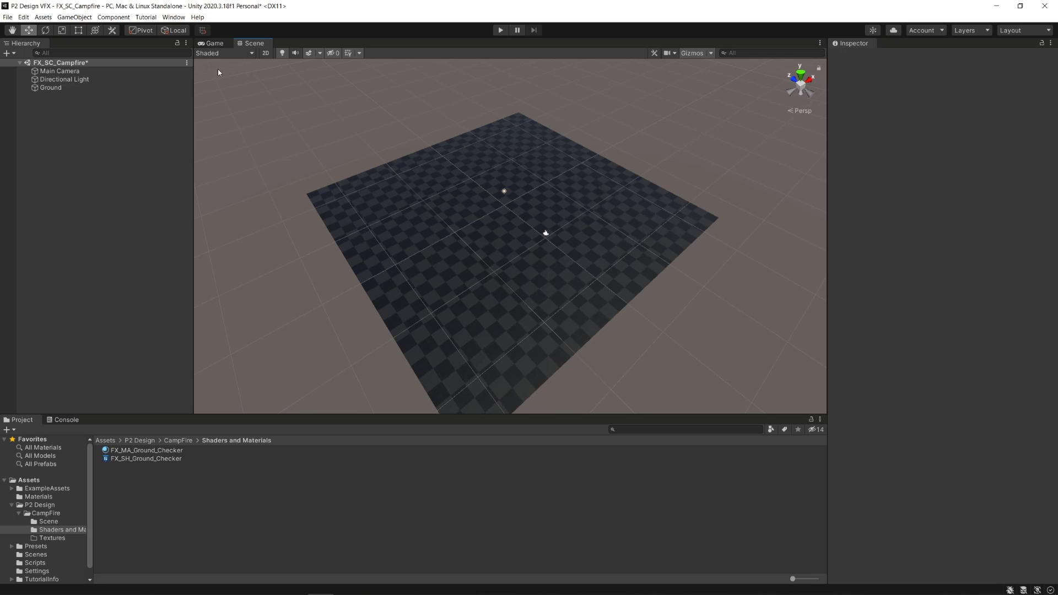
# - Dock the Scene view above the Hierarchy and set the Game view resolution to Full HD (1920x1080)
pyautogui.moveTo(218, 68); pyautogui.dragTo(111, 77)
pyautogui.click(311, 53)
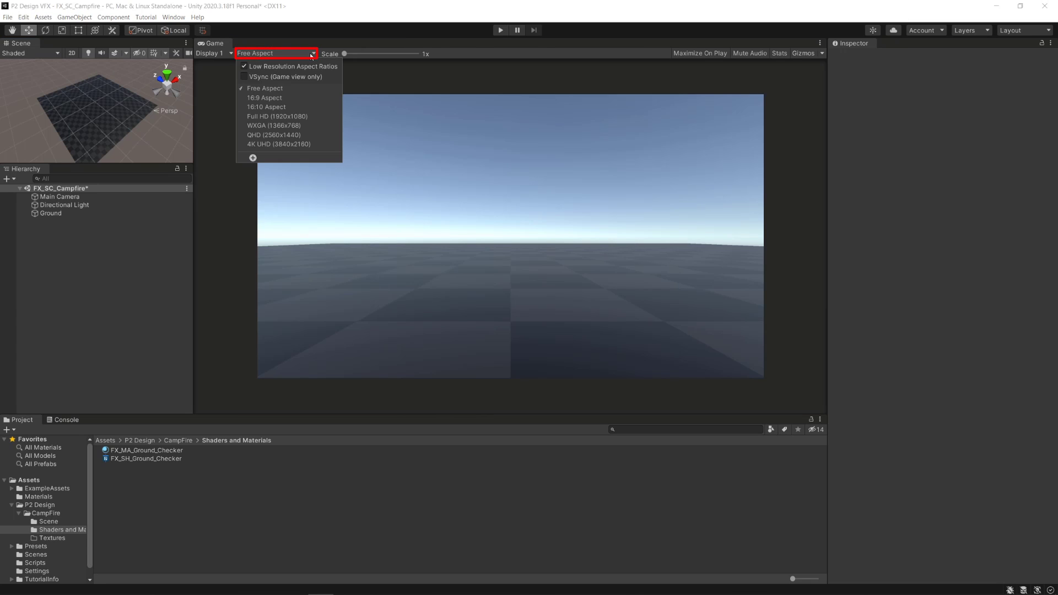
pyautogui.click(317, 116)
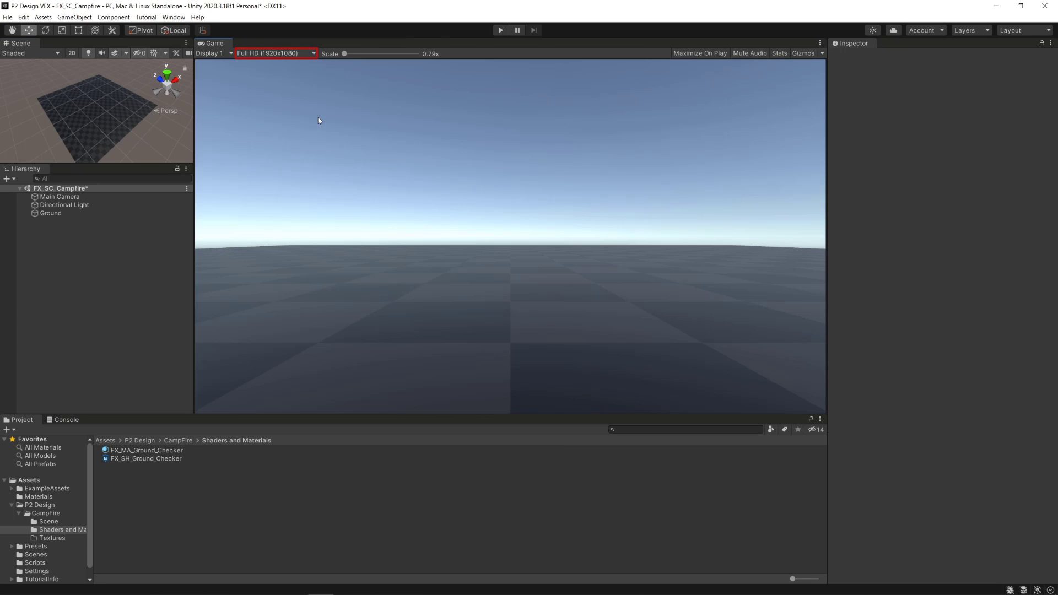
# - Raise the Main Camera to about Y 10.1 and tilt it down to about 49 degrees on X towards the ground
pyautogui.doubleClick(59, 197)
pyautogui.moveTo(105, 100); pyautogui.dragTo(108, 103, button='middle')
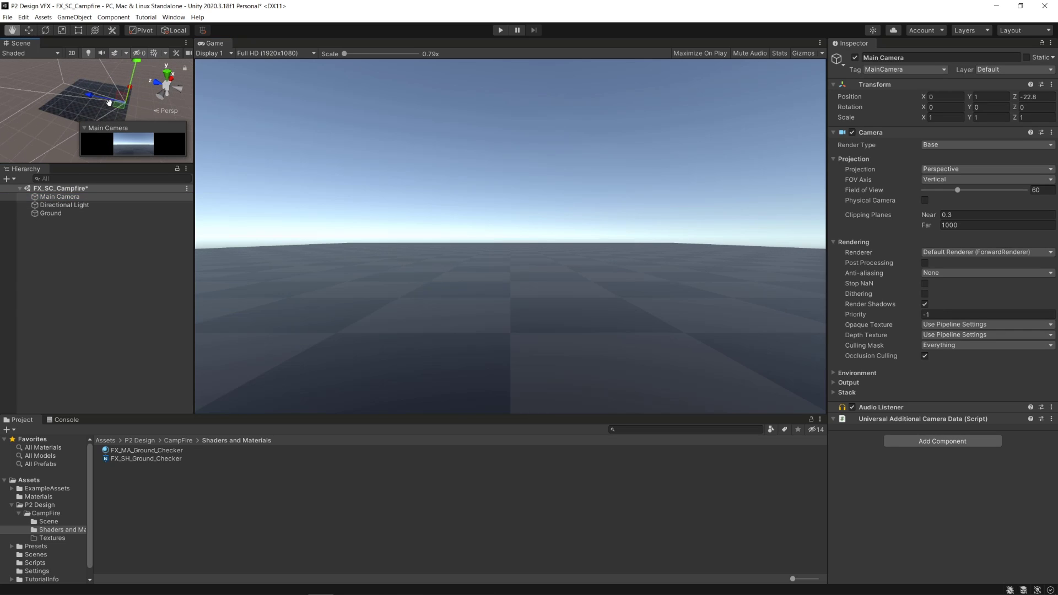
pyautogui.moveTo(133, 66); pyautogui.dragTo(139, 49)
pyautogui.hotkey('ctrl', 'z')
pyautogui.press('e')
pyautogui.moveTo(140, 82); pyautogui.dragTo(115, 107, button='middle')
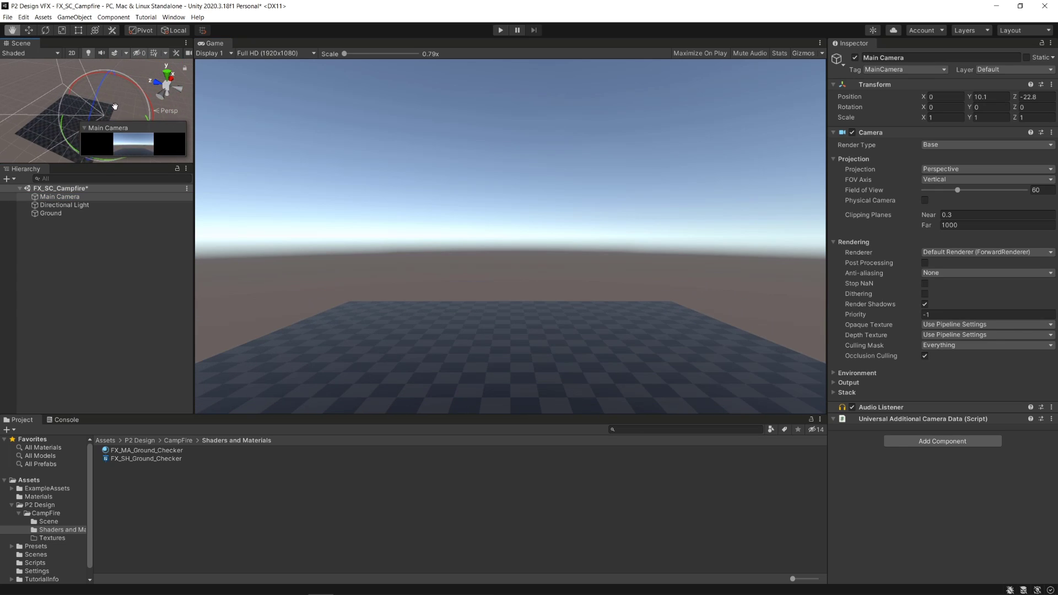
pyautogui.moveTo(90, 73); pyautogui.dragTo(45, 118)
pyautogui.press('w')
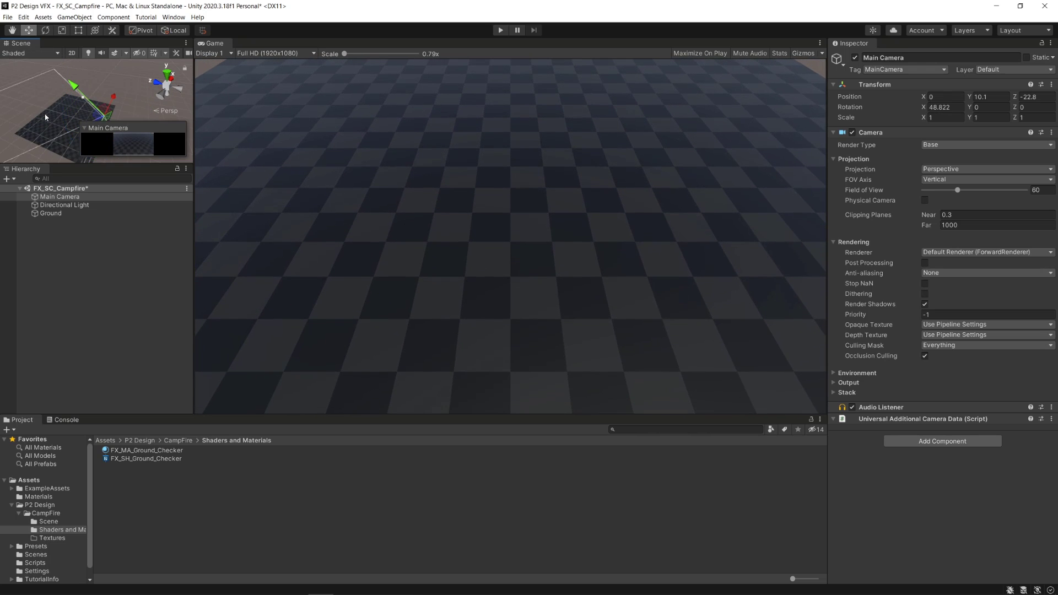
# - Refine the Main Camera framing to about Y 5.3 and Z -20.5, with an X rotation of about 41.7 degrees
pyautogui.moveTo(45, 118); pyautogui.dragTo(59, 98, button='middle')
pyautogui.moveTo(96, 107); pyautogui.dragTo(80, 115)
pyautogui.press('e')
pyautogui.moveTo(138, 96); pyautogui.dragTo(108, 114, button='middle')
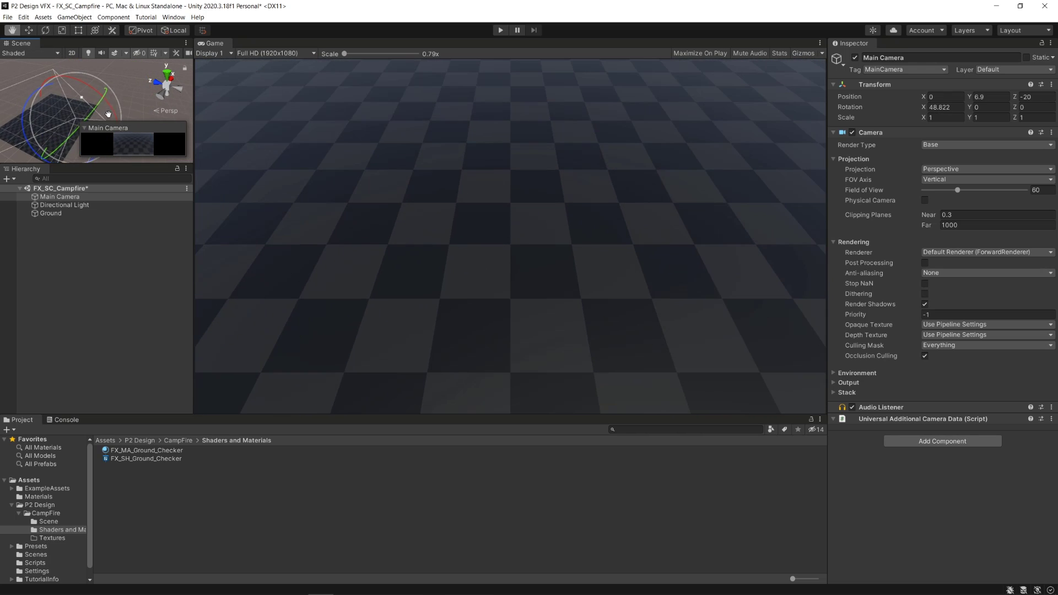
pyautogui.moveTo(93, 87); pyautogui.dragTo(101, 96)
pyautogui.press('w')
pyautogui.moveTo(79, 114); pyautogui.dragTo(84, 99, button='middle')
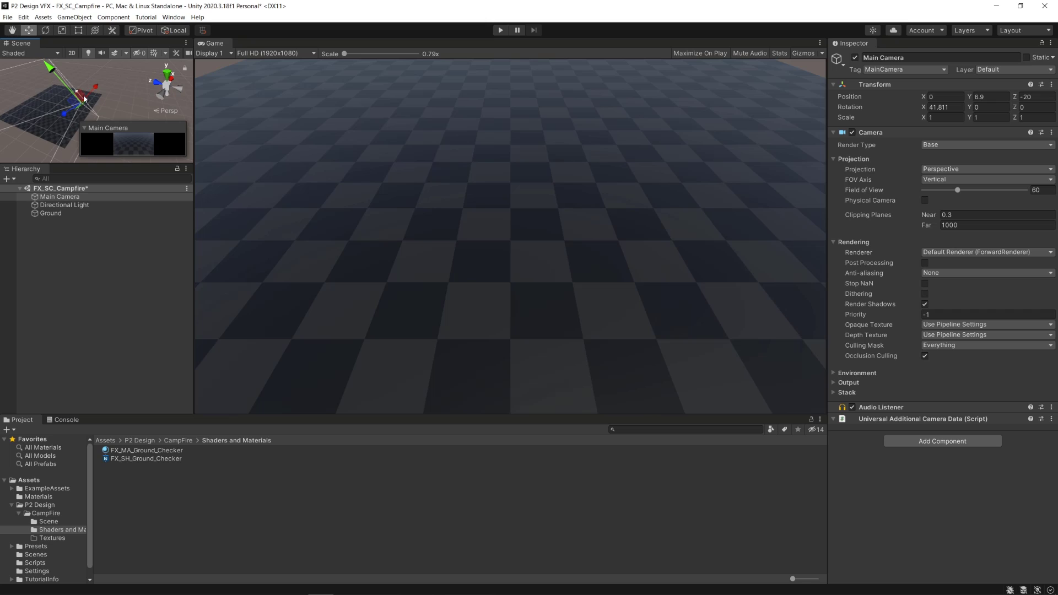
pyautogui.moveTo(84, 99); pyautogui.dragTo(85, 101)
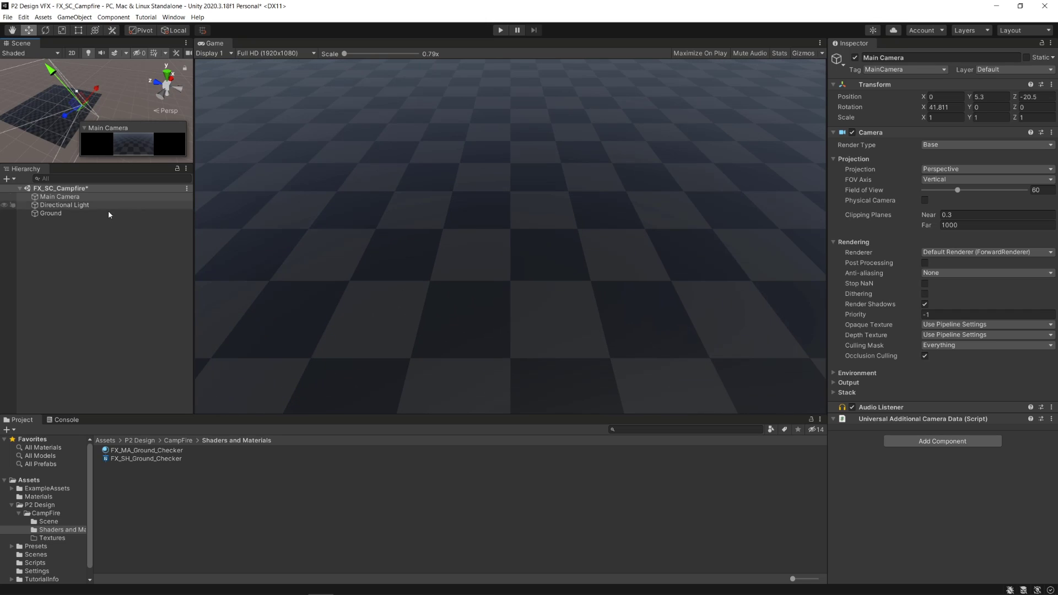
pyautogui.press('e')
pyautogui.moveTo(95, 64); pyautogui.dragTo(94, 68)
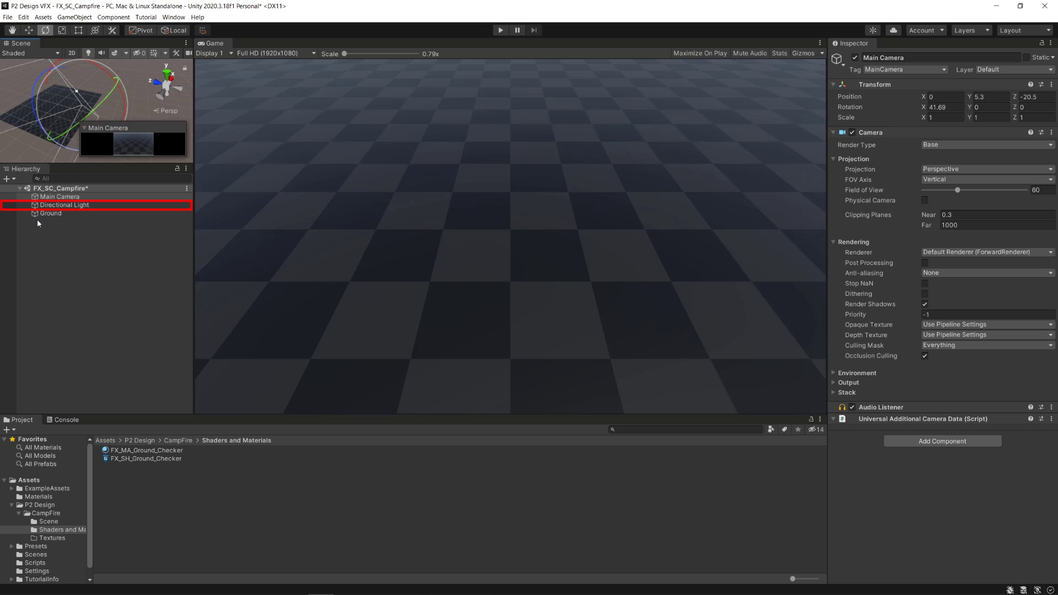
# - Set the Directional Light's Intensity to 0.5
pyautogui.click(55, 205)
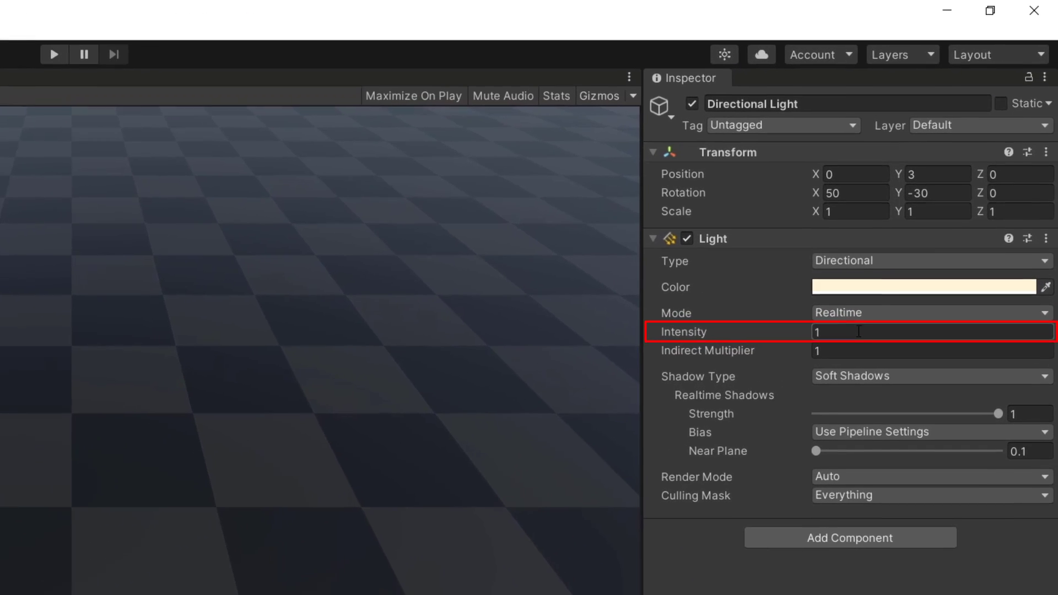
pyautogui.click(858, 331)
pyautogui.write('0.5')
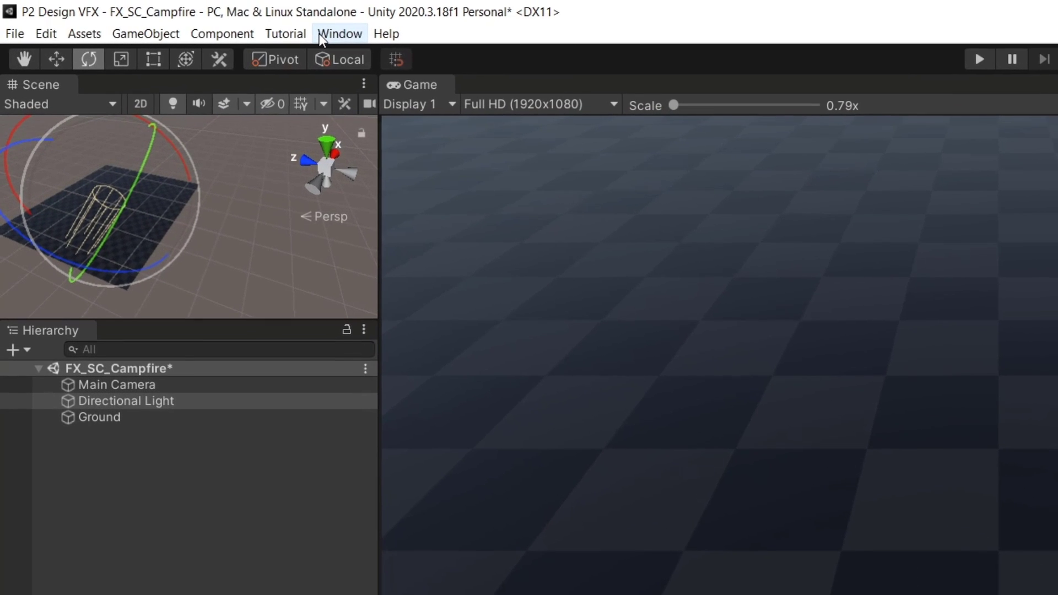
# - Open the Lighting settings window and dock it beside the Inspector
pyautogui.click(165, 17)
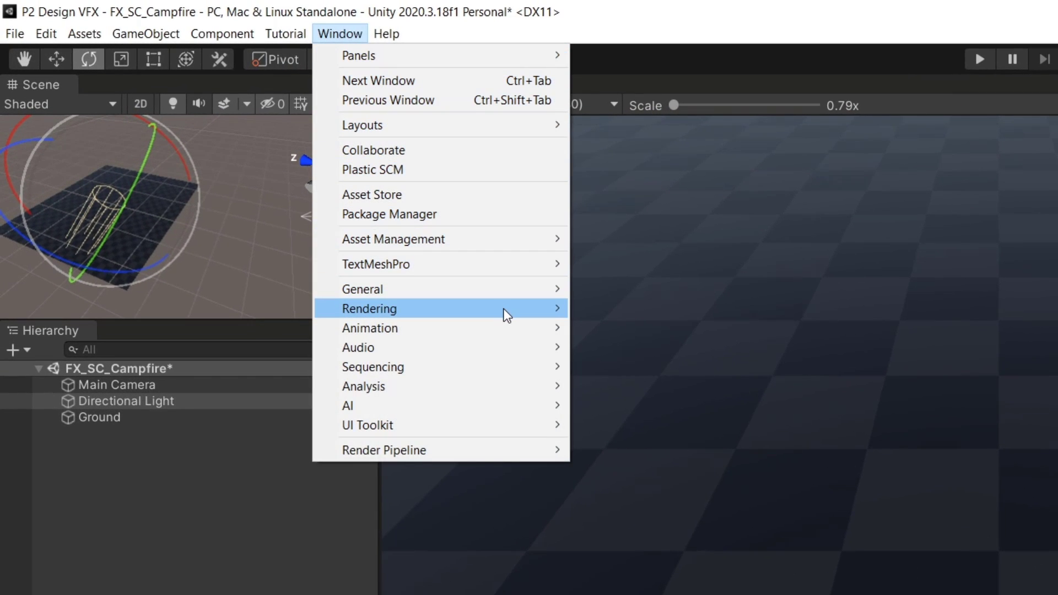
pyautogui.moveTo(527, 312)
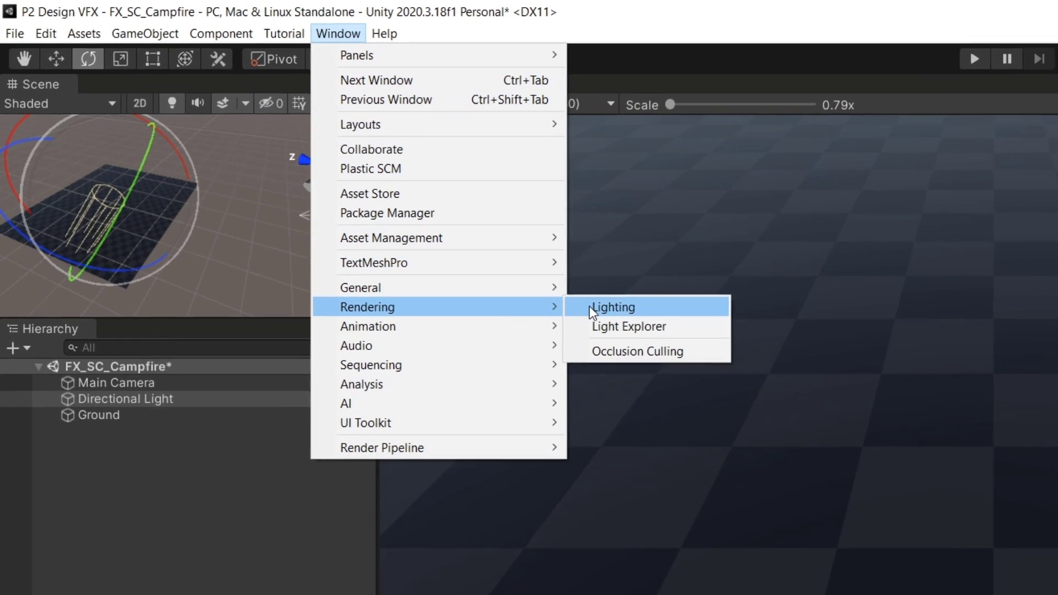
pyautogui.click(607, 308)
pyautogui.moveTo(840, 113); pyautogui.dragTo(907, 48)
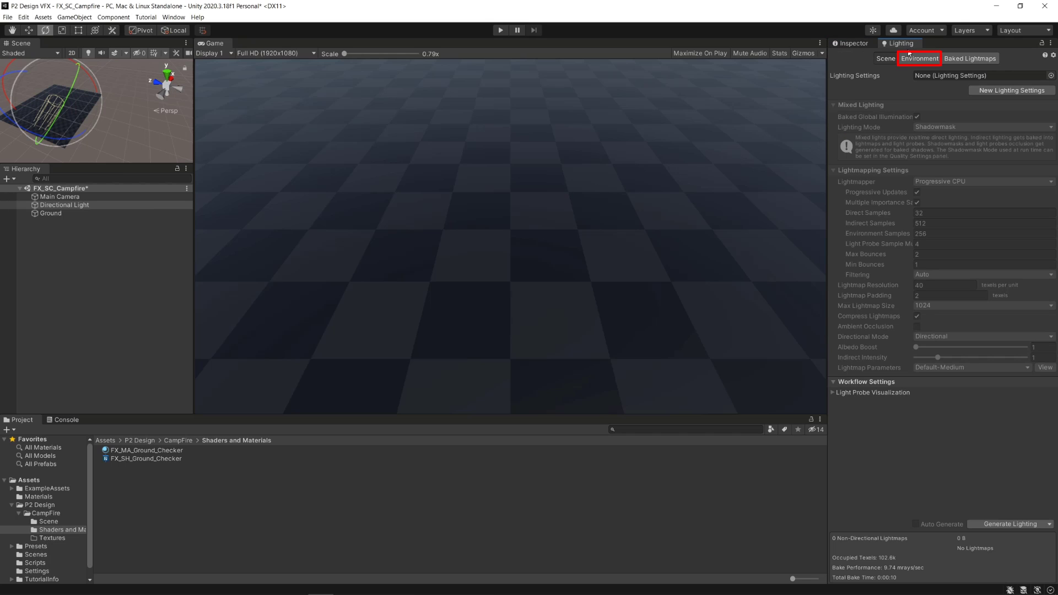
# - Enable Fog in the Environment lighting settings and set its Mode to Linear
pyautogui.click(918, 58)
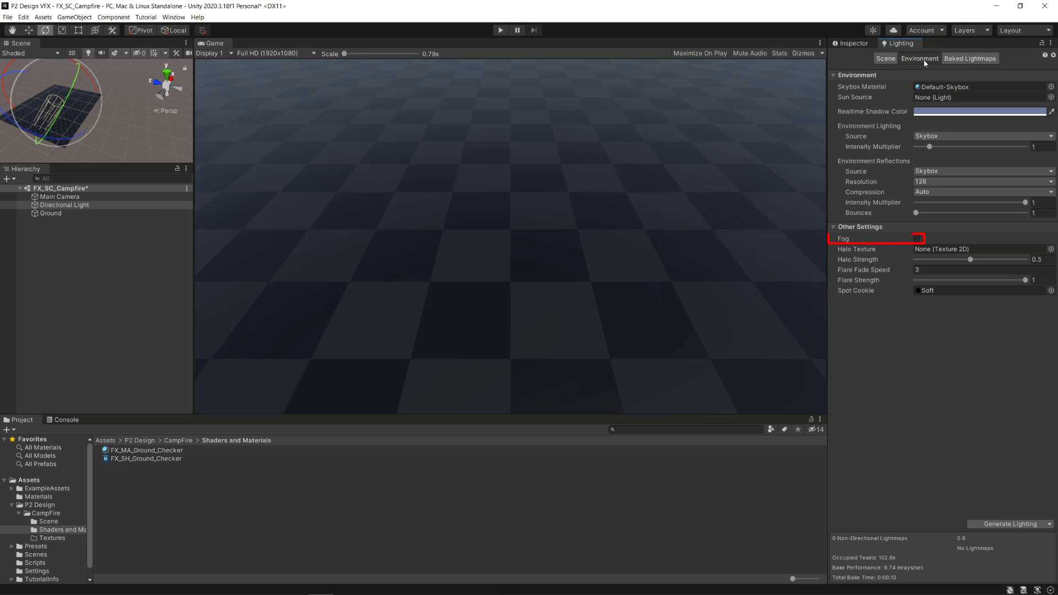
pyautogui.click(917, 239)
pyautogui.click(937, 259)
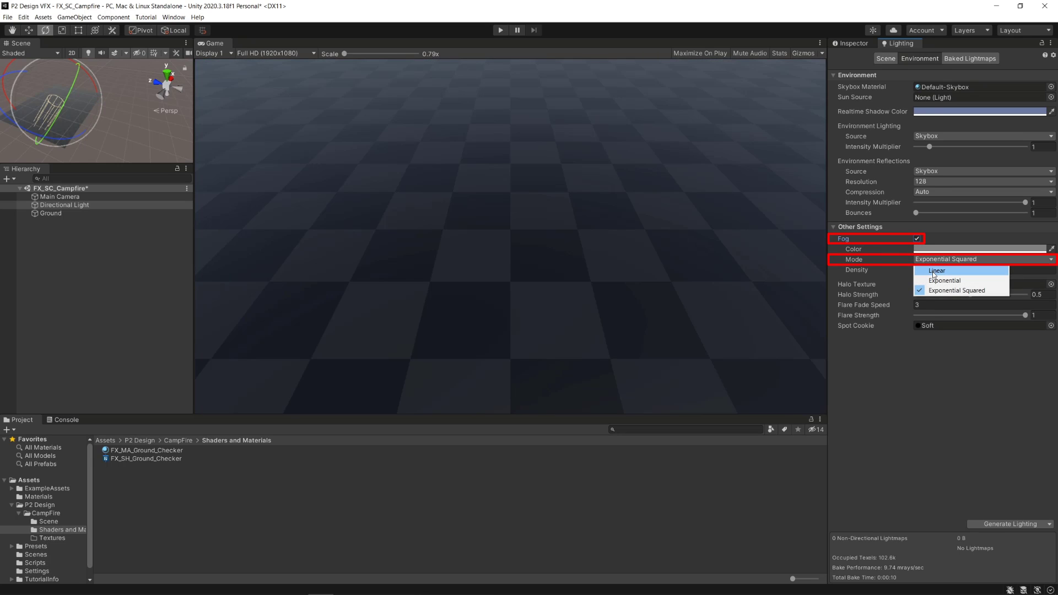
pyautogui.click(933, 272)
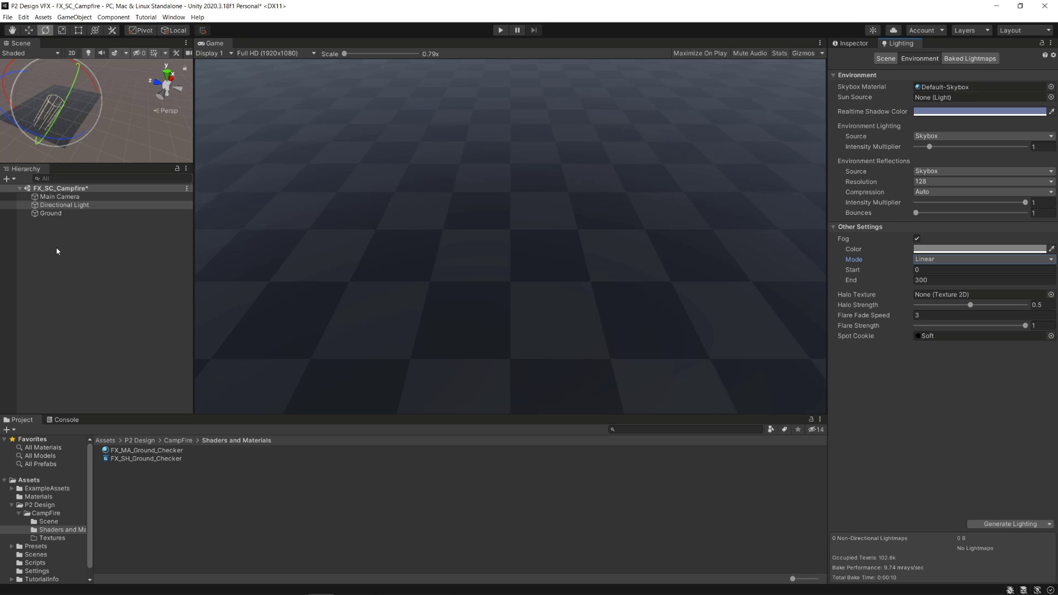
# - Add a Global Volume to the scene and create a new volume profile for it
pyautogui.rightClick(51, 234)
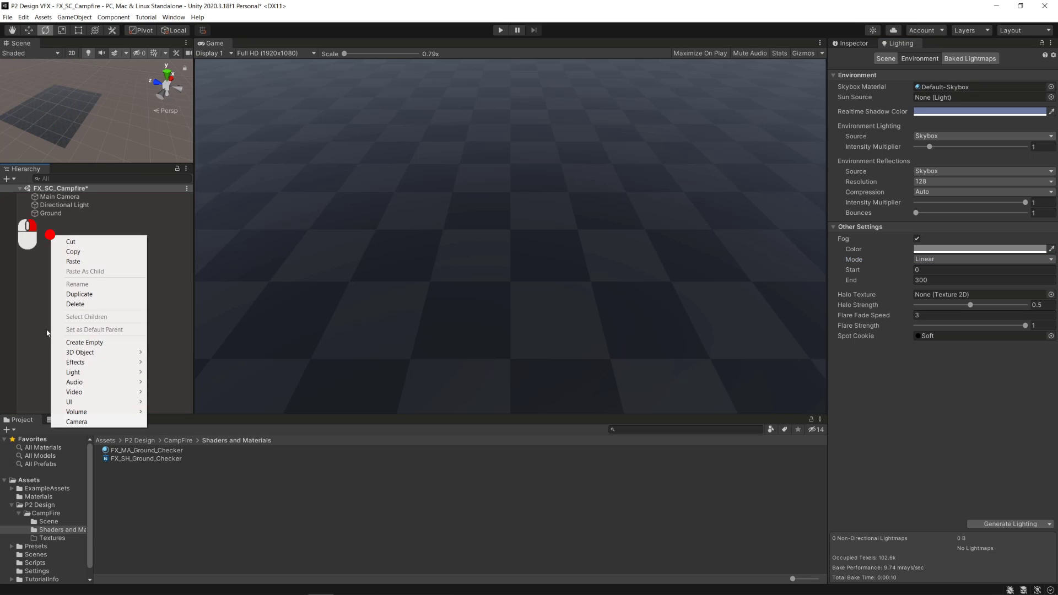
pyautogui.moveTo(113, 415)
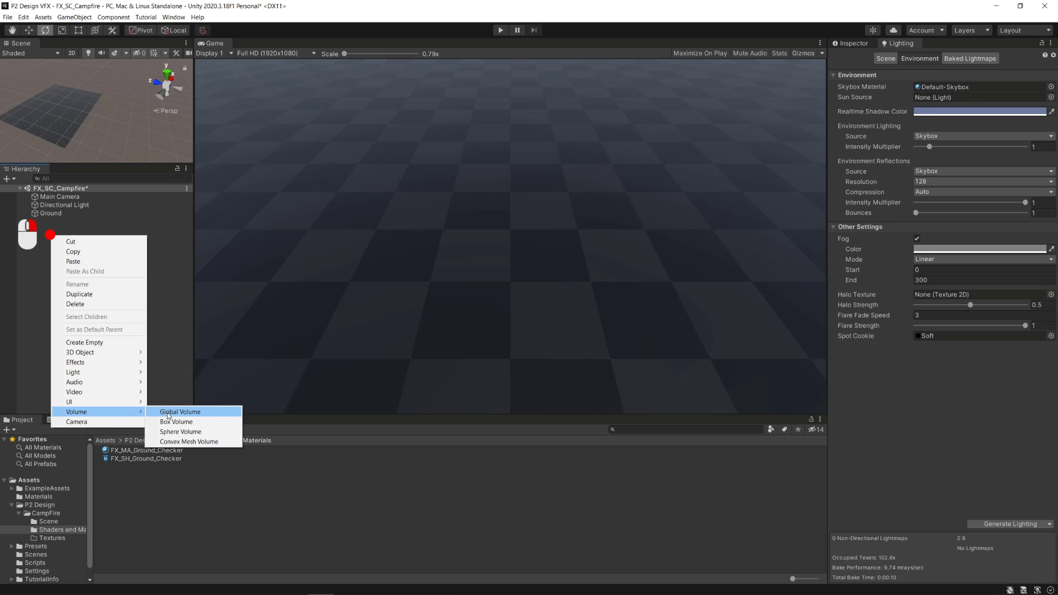
pyautogui.click(169, 416)
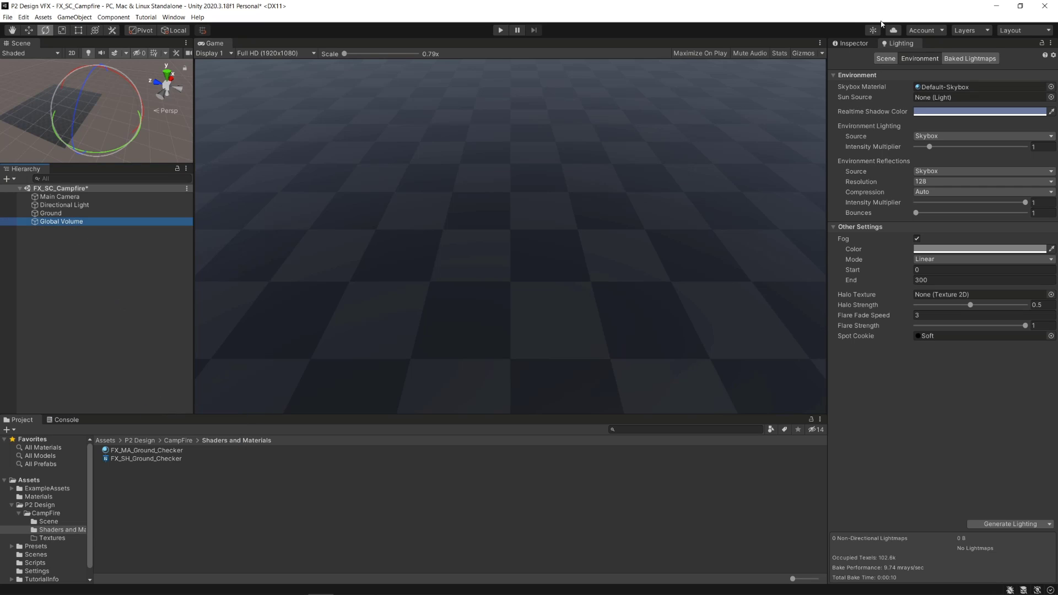
pyautogui.click(852, 43)
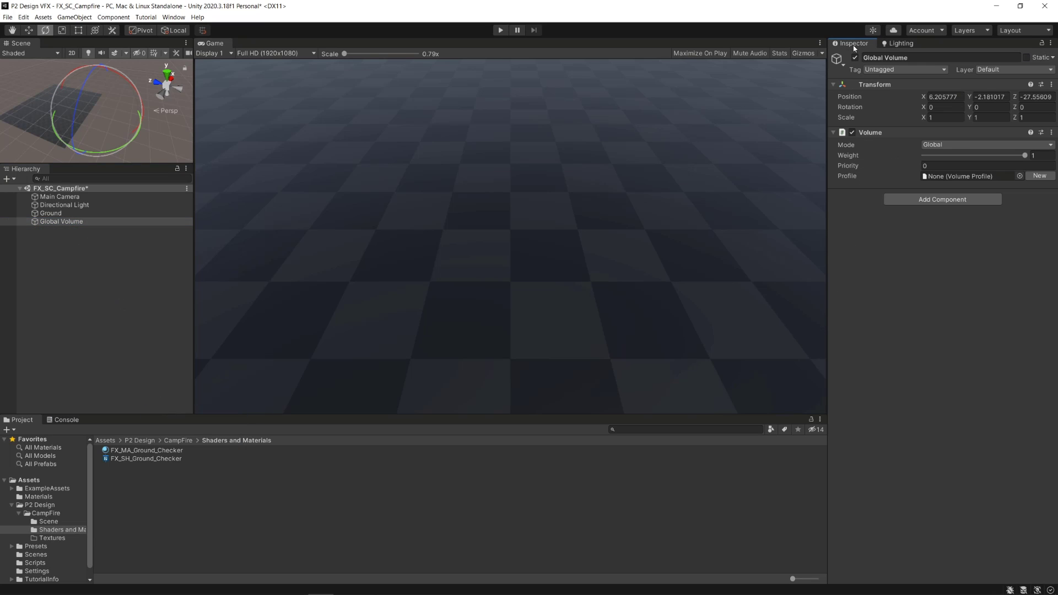
pyautogui.click(1040, 176)
# - Rename the new Global Volume Profile asset as FX_GVP_CampFire
pyautogui.click(136, 453)
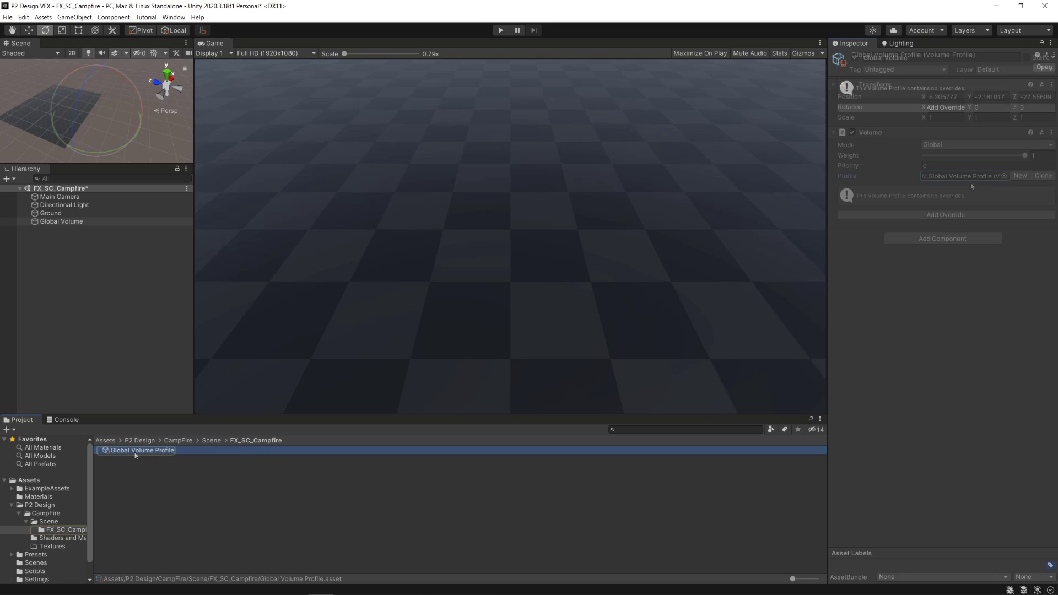
pyautogui.write('FX_GVP_CampFire')
pyautogui.press('Return')
# - Add a Bloom post-processing override to the volume profile and set its Intensity to 4
pyautogui.moveTo(165, 119); pyautogui.dragTo(179, 110, button='middle')
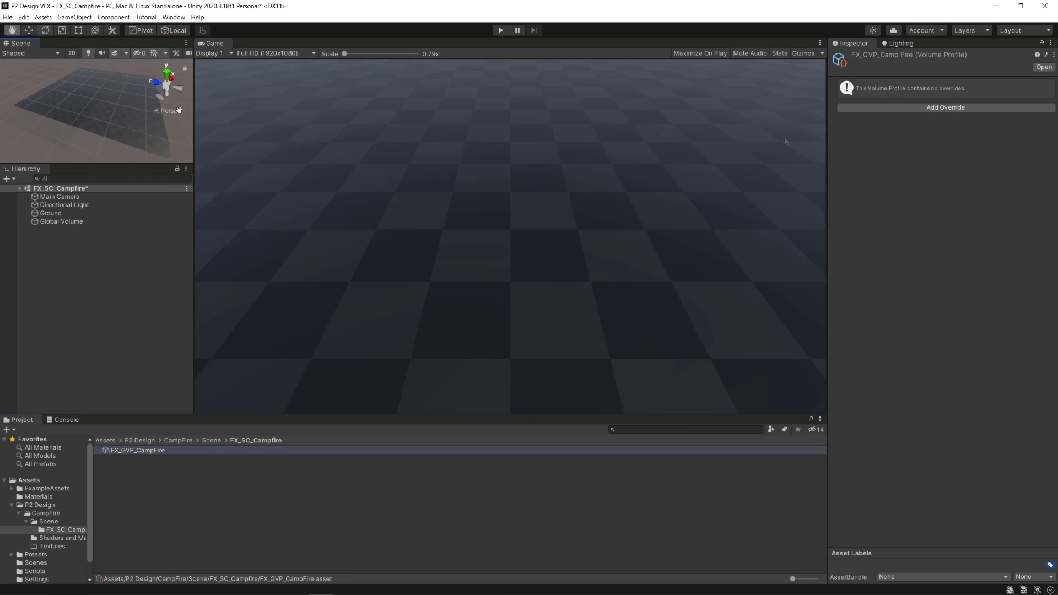
pyautogui.click(935, 106)
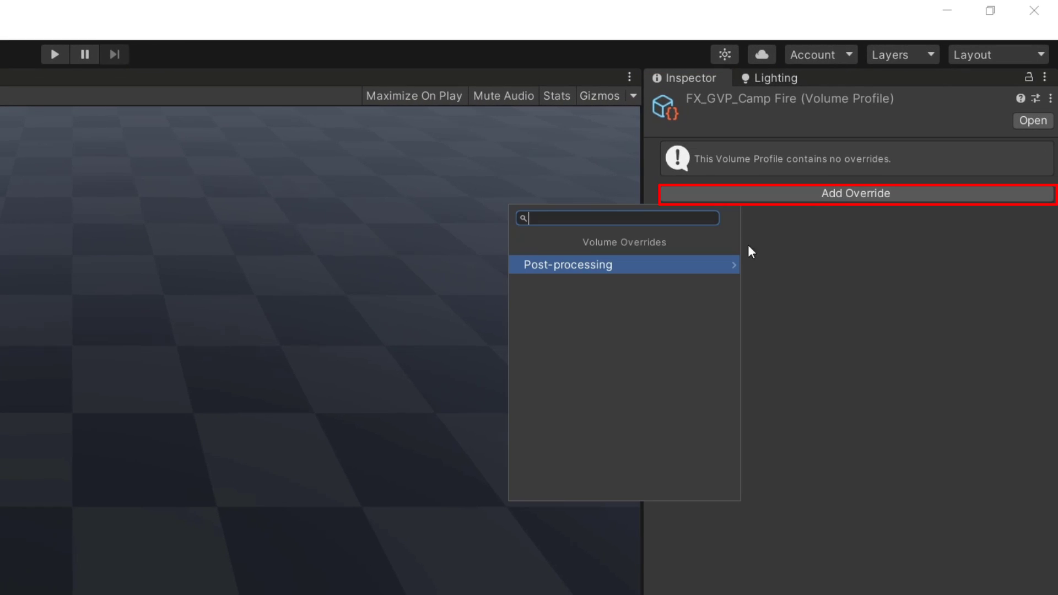
pyautogui.click(719, 265)
pyautogui.click(717, 266)
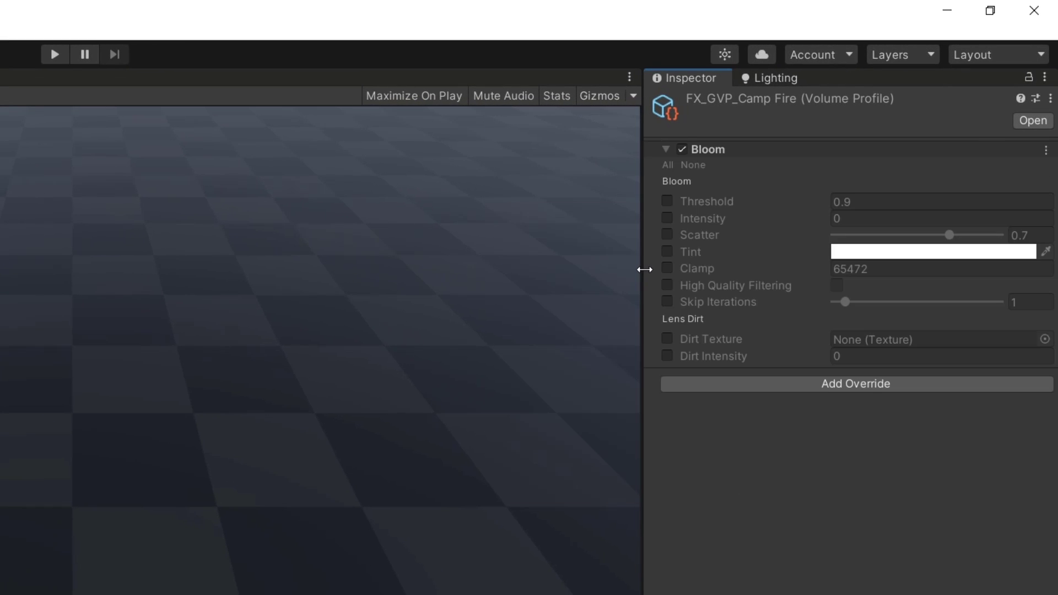
pyautogui.click(668, 218)
pyautogui.click(850, 218)
pyautogui.write('4')
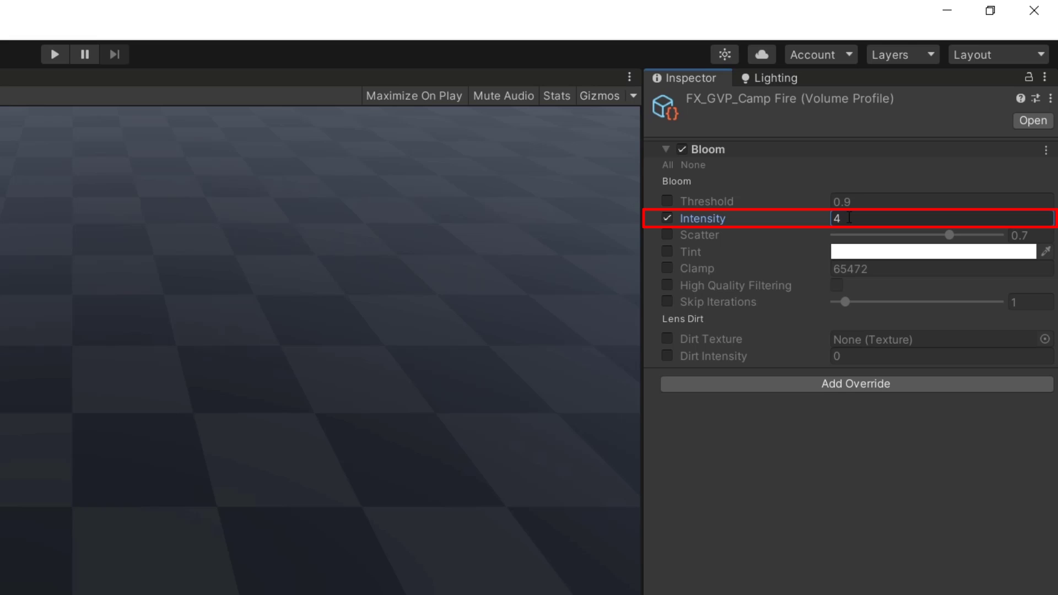
# - Add a Vignette post-processing override to the volume profile and set its Intensity to 0.4
pyautogui.click(777, 383)
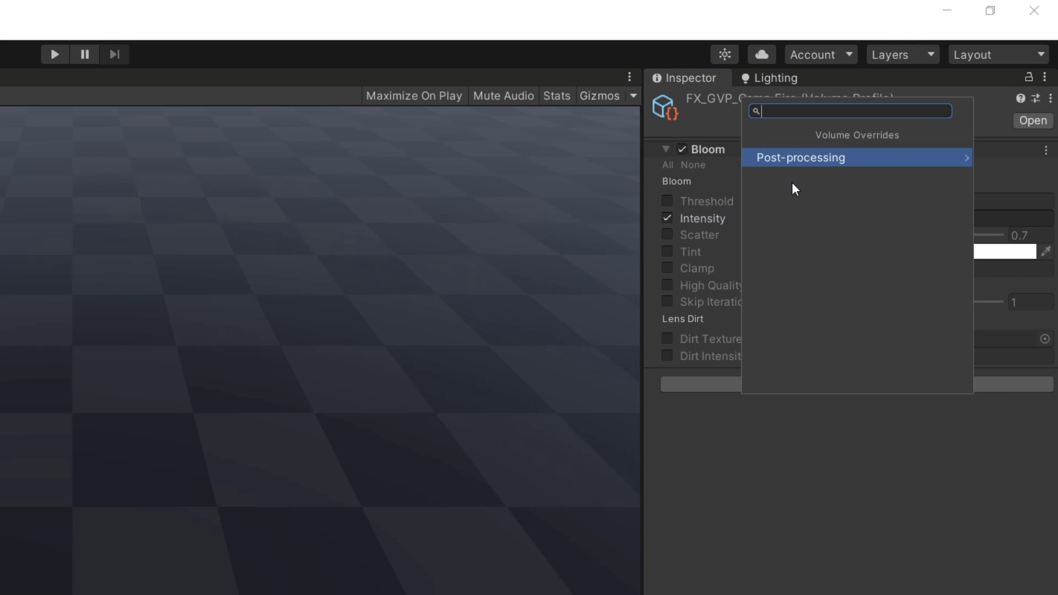
pyautogui.click(792, 156)
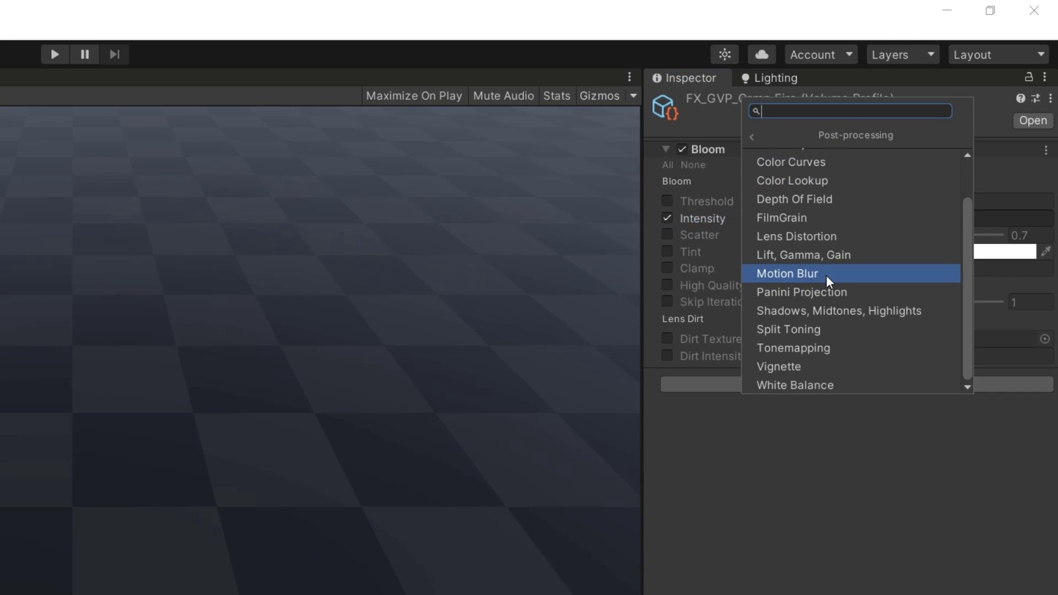
pyautogui.click(809, 365)
pyautogui.click(667, 443)
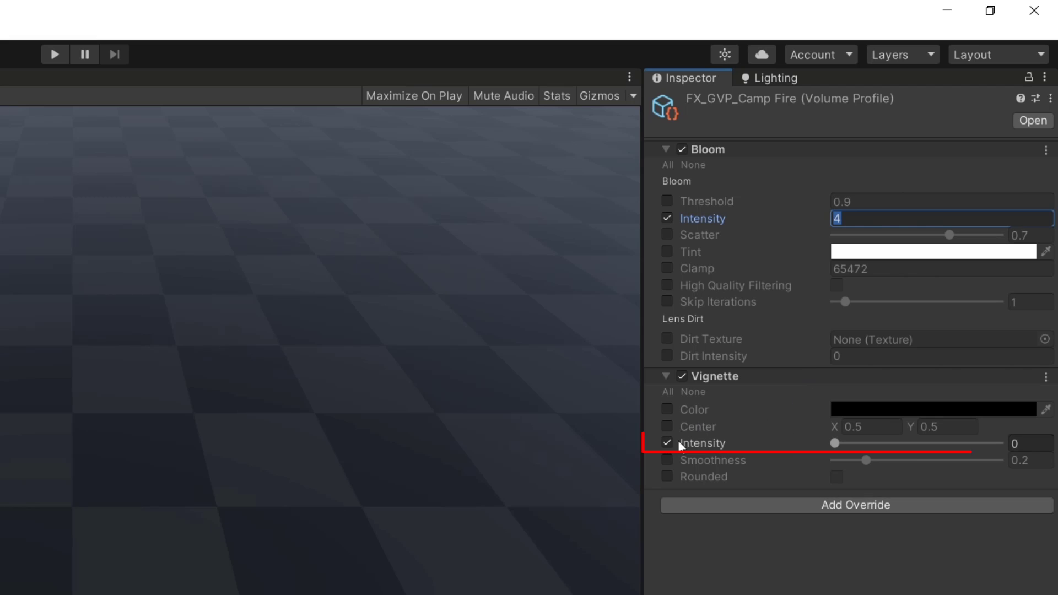
pyautogui.click(1018, 444)
pyautogui.write('0.4')
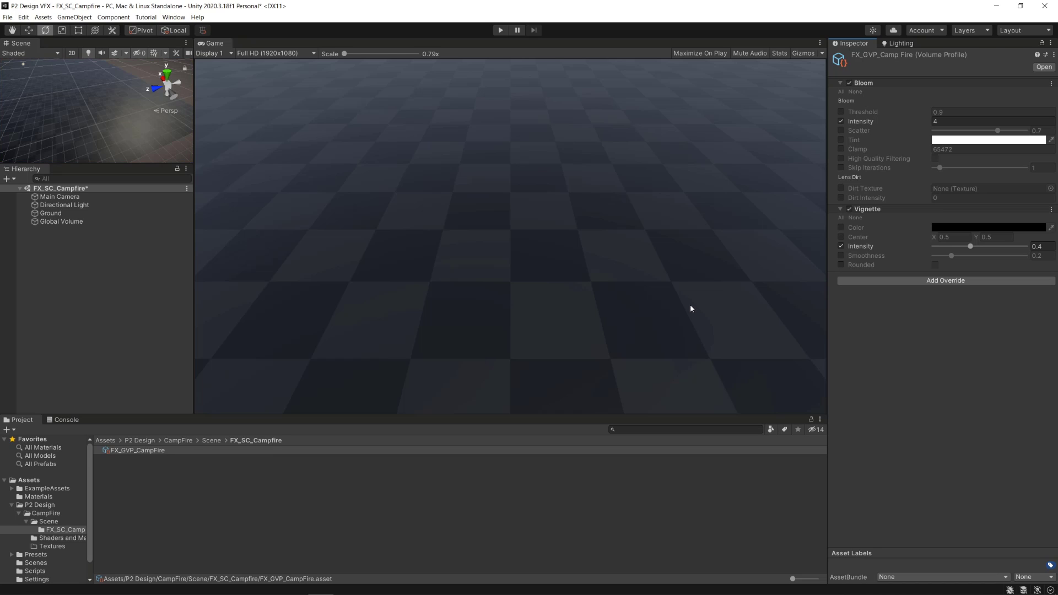
# - Enable Dithering and Post Processing on the Main Camera and set its Anti-aliasing to Fast Approximate Anti-aliasing (FXAA)
pyautogui.click(83, 197)
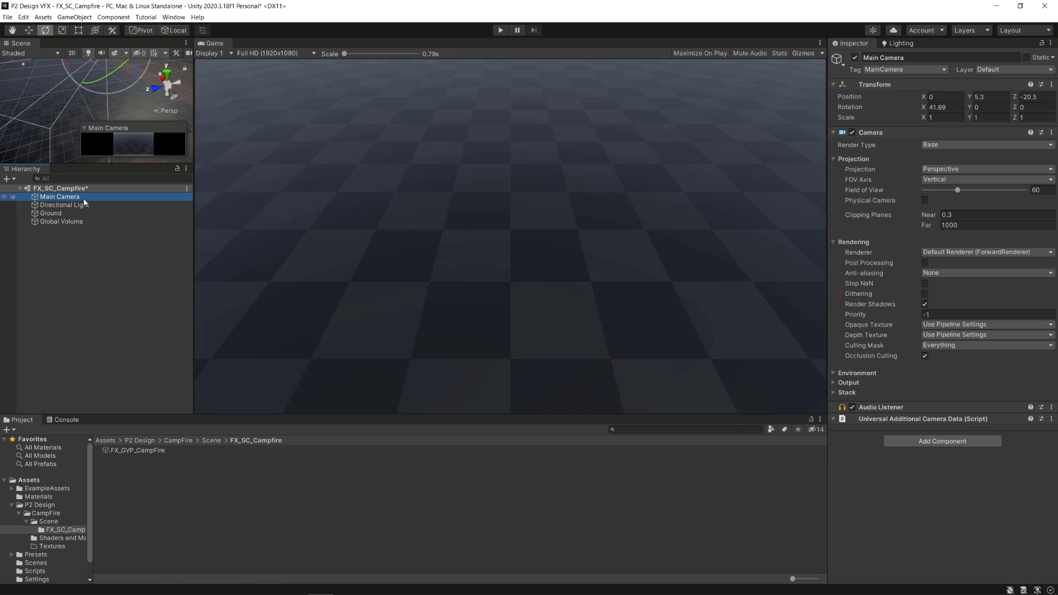
pyautogui.click(925, 294)
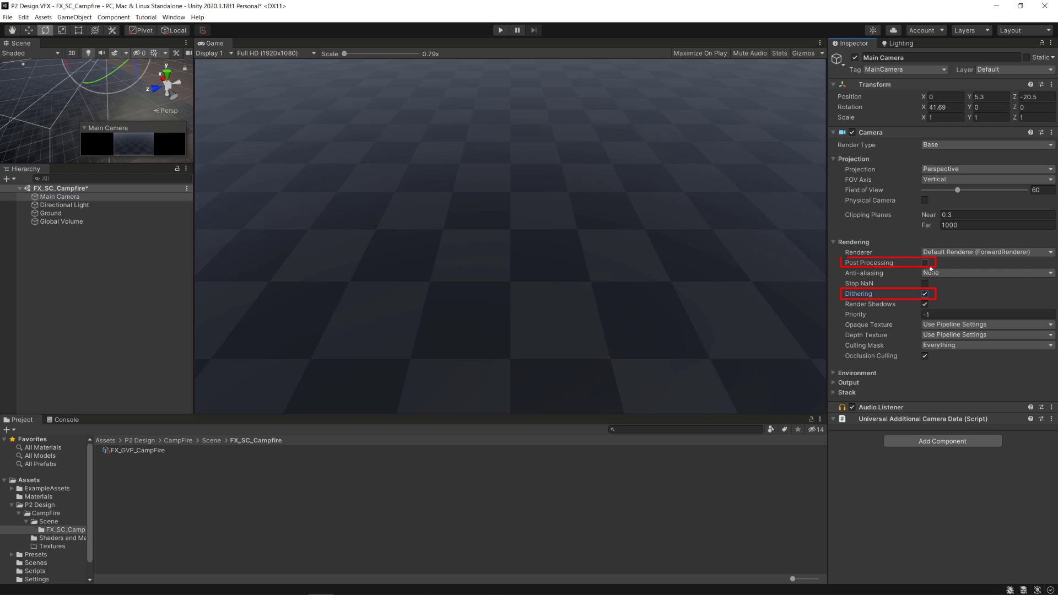
pyautogui.click(926, 263)
pyautogui.click(933, 275)
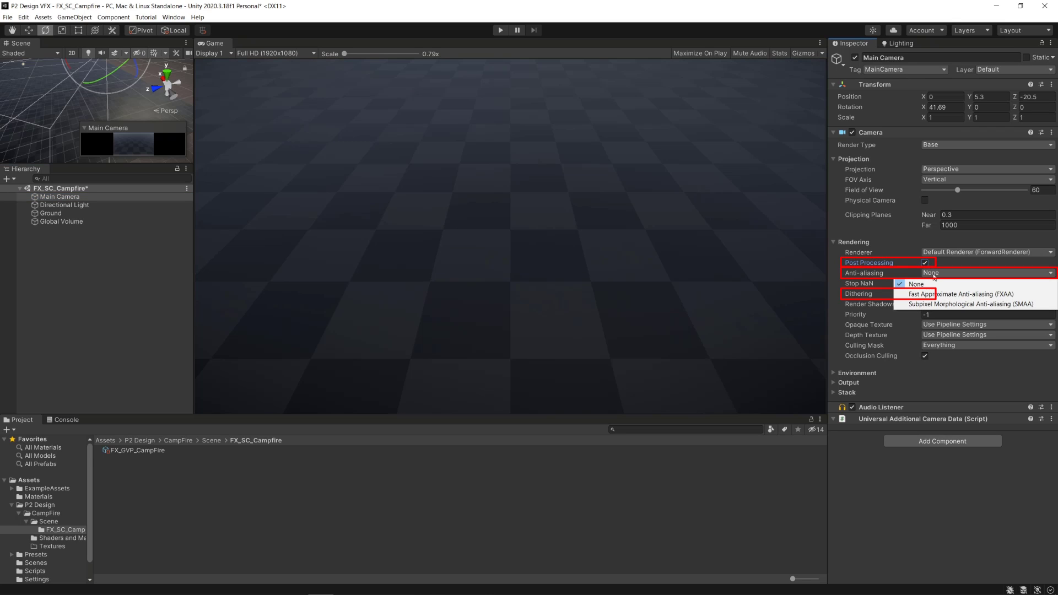
pyautogui.click(964, 295)
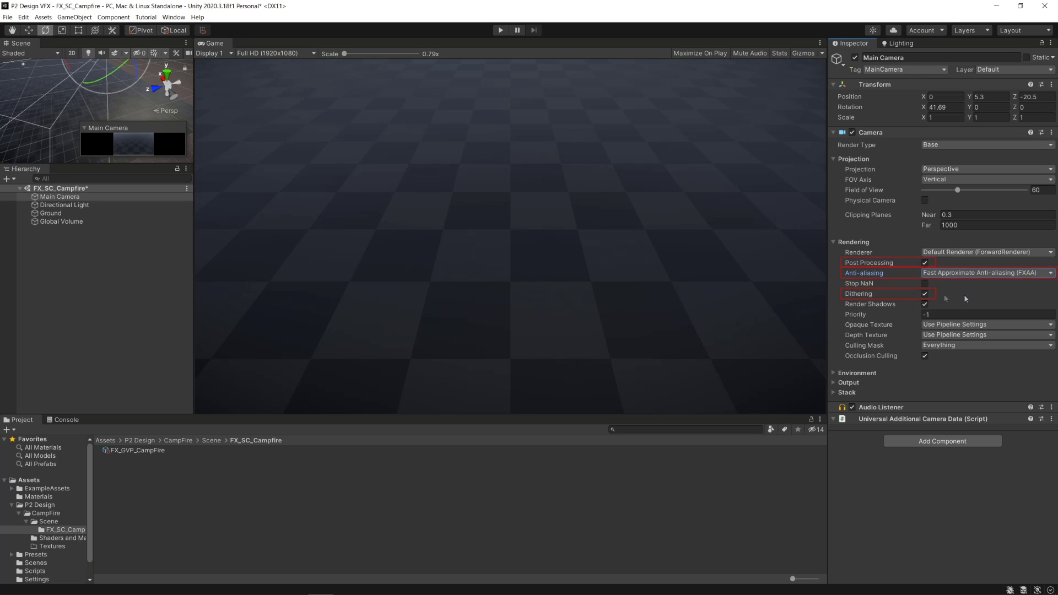
# - Create an empty separator object in the scene and name it "---------------- Global ----------------"
pyautogui.rightClick(90, 245)
pyautogui.click(115, 348)
pyautogui.write('---------------- Global ----------------')
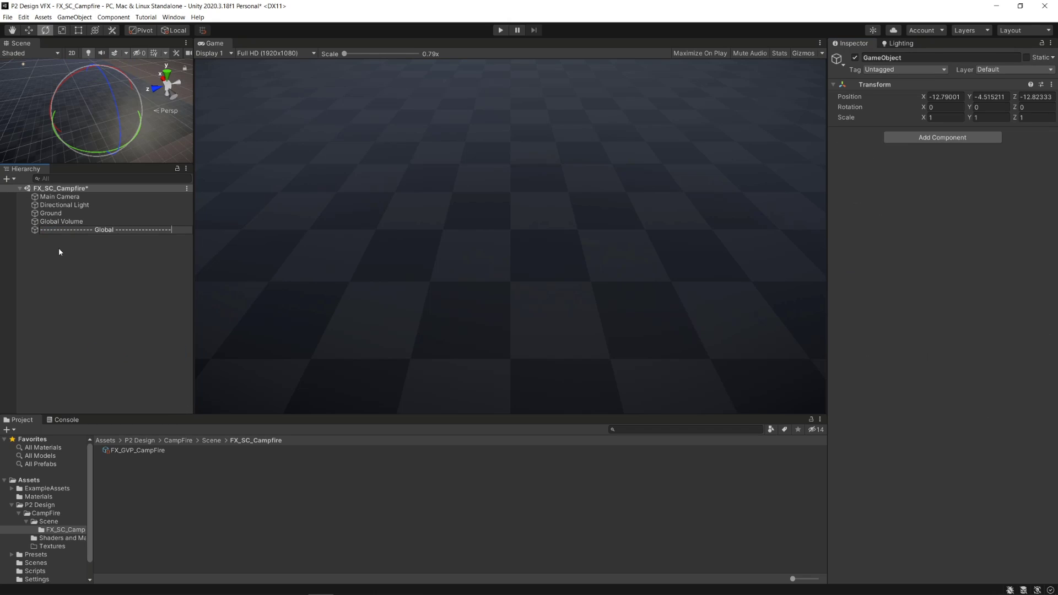
# - Place the Global separator above Main Camera and duplicate it as an end separator named "------------------ FX ------------------"
pyautogui.press('Return')
pyautogui.moveTo(61, 230); pyautogui.dragTo(104, 194)
pyautogui.hotkey('ctrl', 'd')
pyautogui.press('F2')
pyautogui.doubleClick(104, 239)
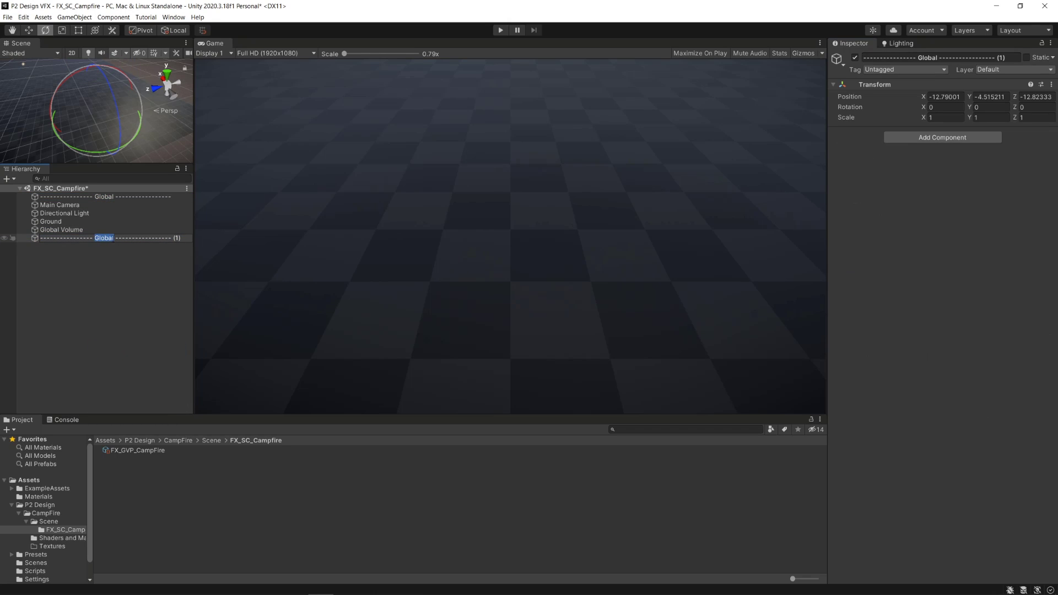
pyautogui.write('FX')
pyautogui.click(176, 239)
pyautogui.press('BackSpace')
pyautogui.press('BackSpace')
pyautogui.press('BackSpace')
pyautogui.press('BackSpace')
pyautogui.click(118, 266)
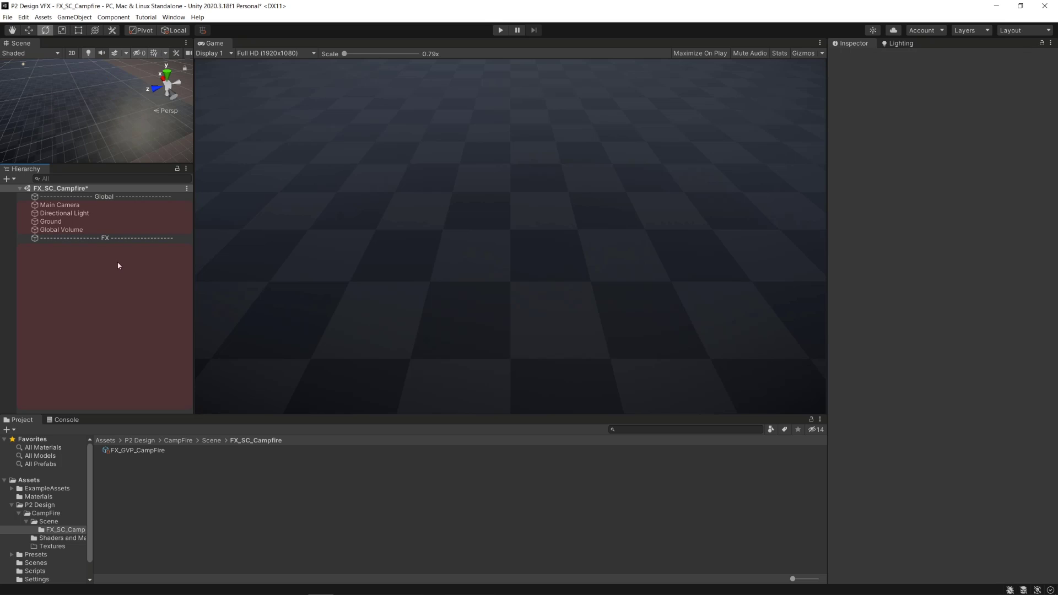
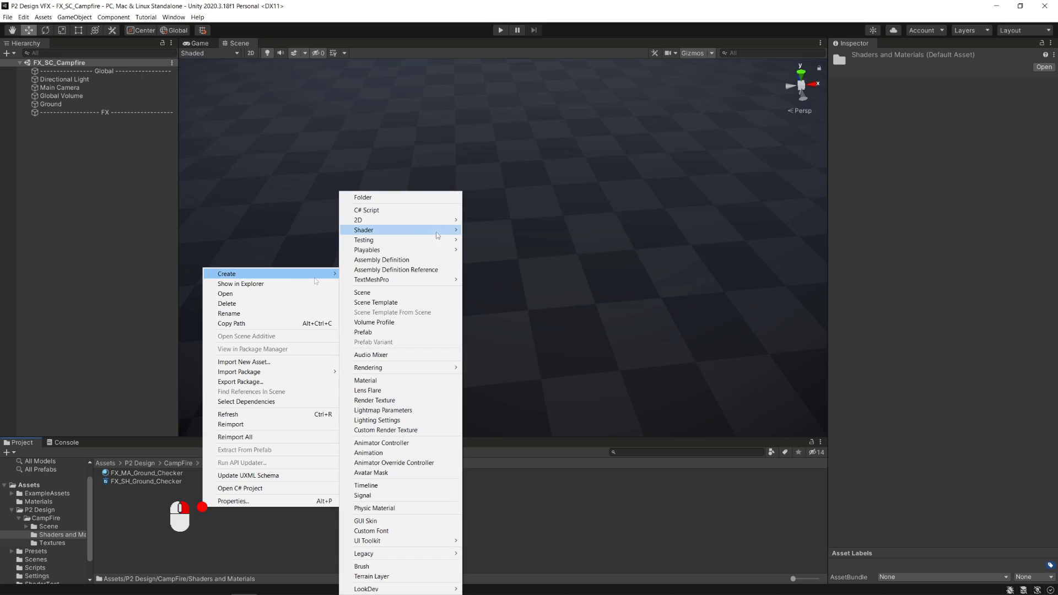
# - Create a Universal Render Pipeline Unlit Shader Graph named FX_SH_Campfire_Fire in the Shaders and Materials folder and open it for editing
pyautogui.moveTo(443, 231)
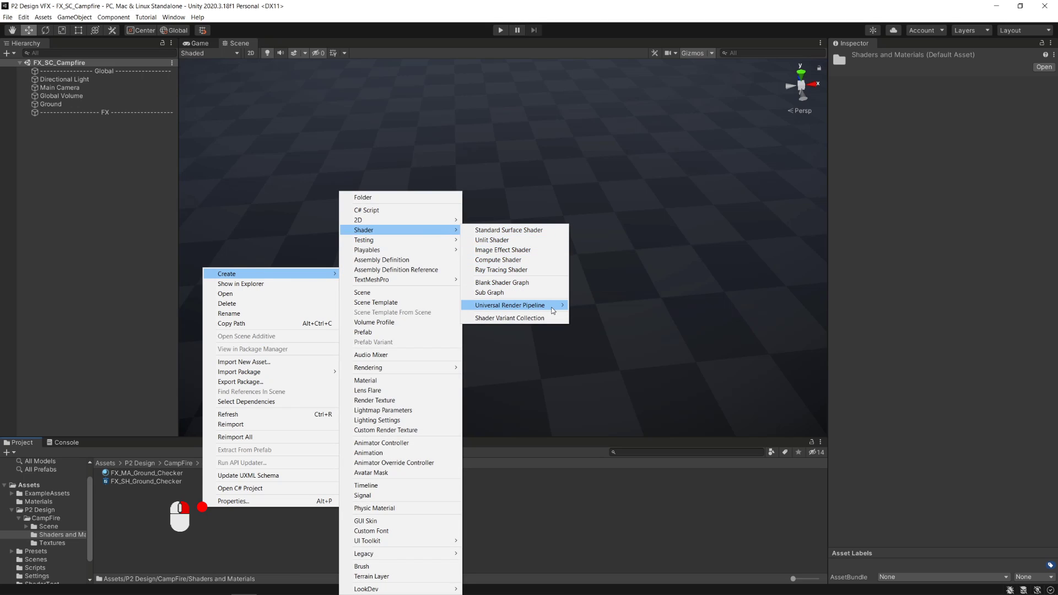
pyautogui.moveTo(549, 311)
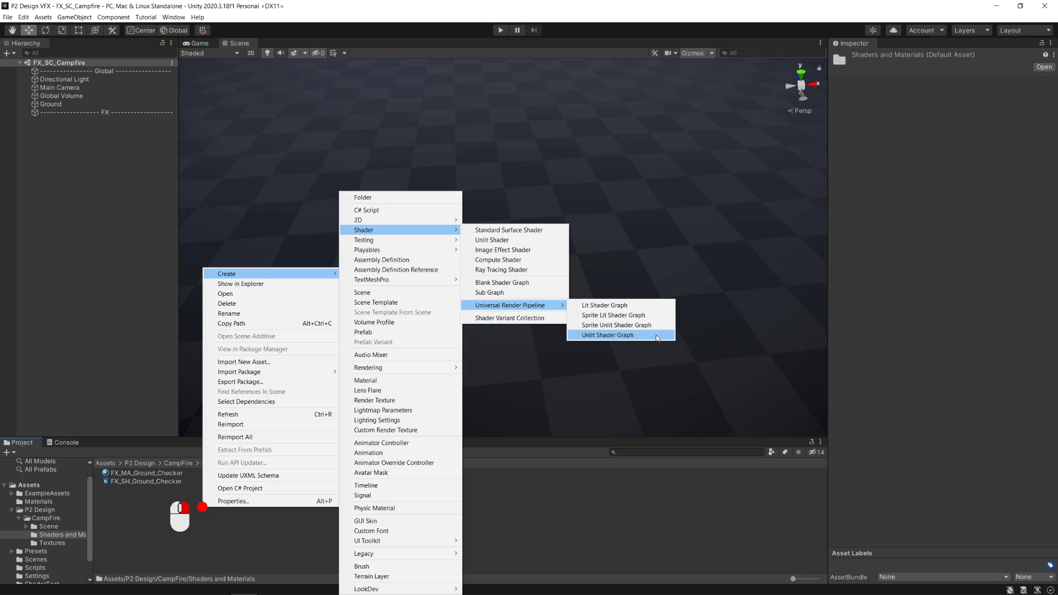
pyautogui.click(657, 335)
pyautogui.write('FX_SH_Campfire_Fire')
pyautogui.press('Return')
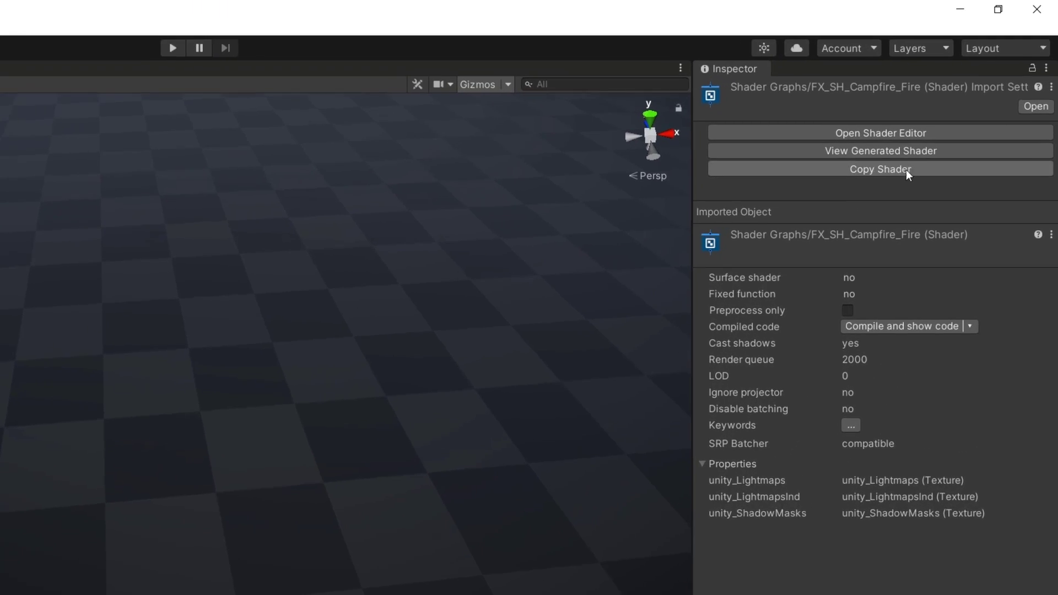
pyautogui.click(954, 143)
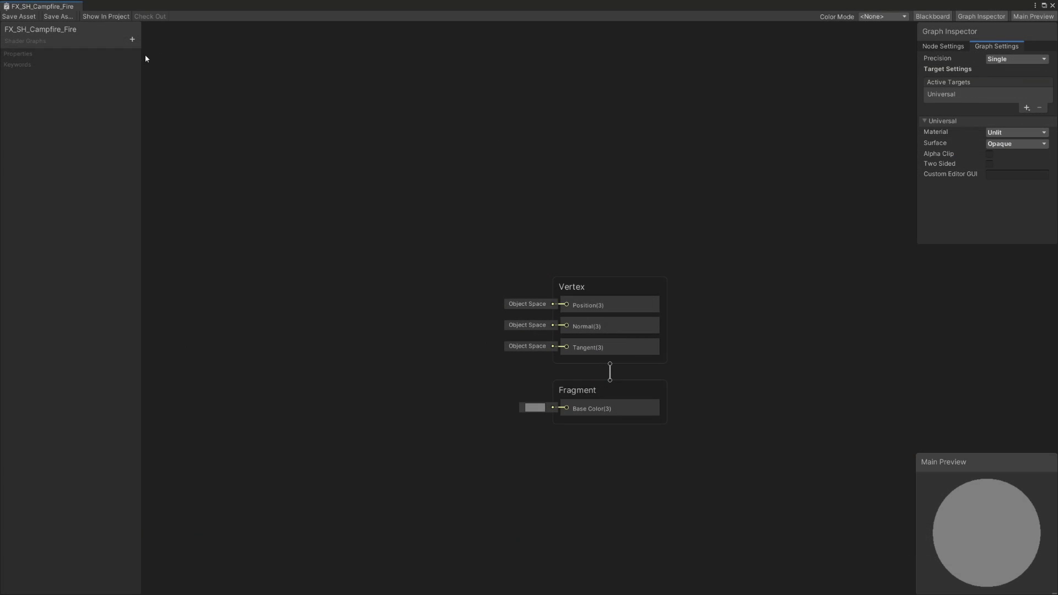
# - Add a Texture 2D property named "Gradient Texture" to the shader graph
pyautogui.click(132, 39)
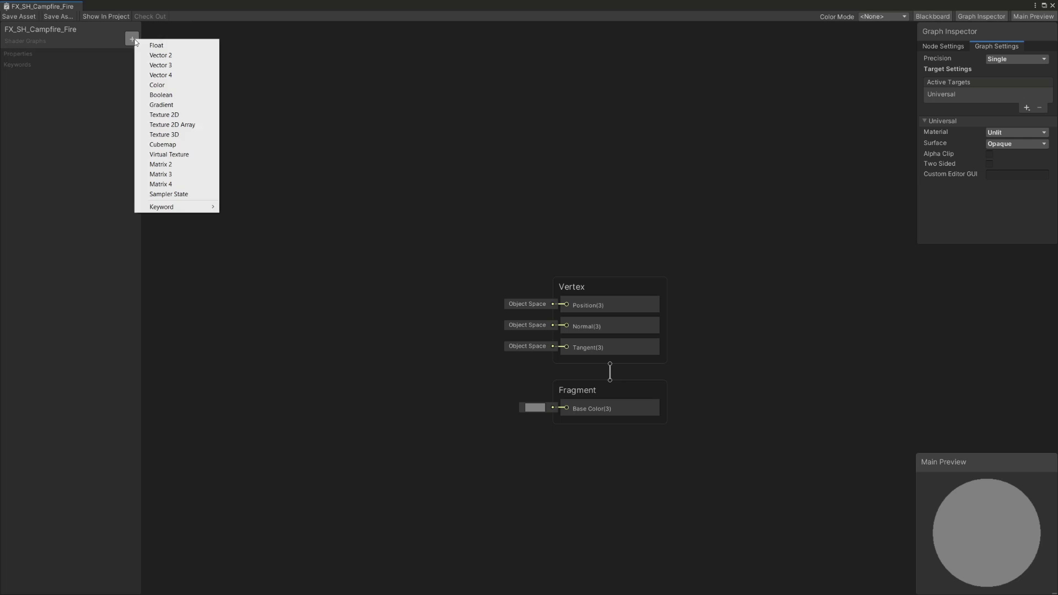
pyautogui.click(181, 116)
pyautogui.write('Gradient Texture')
pyautogui.press('Return')
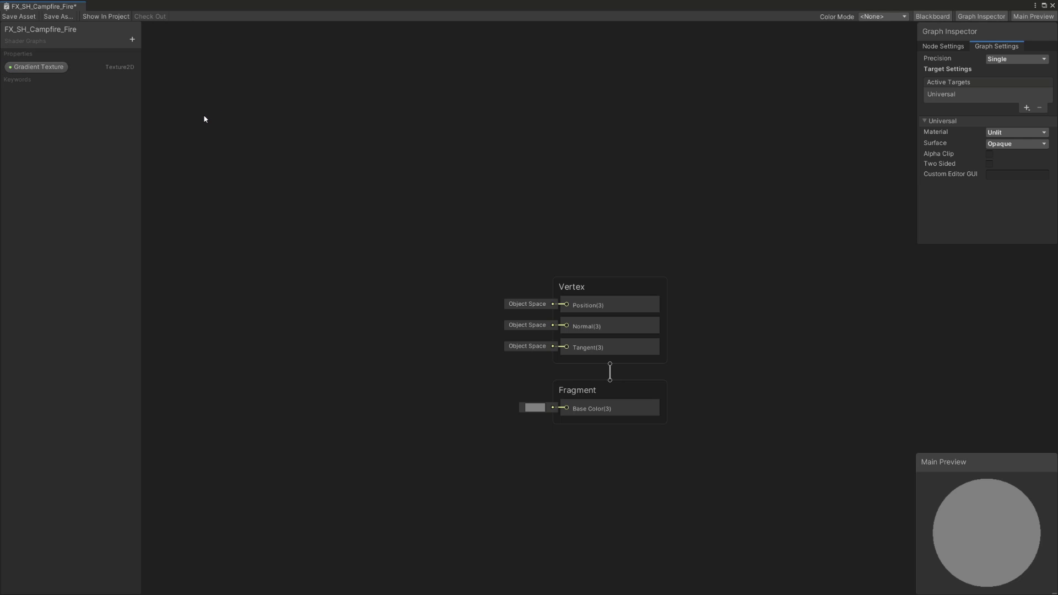
# - Add two Texture 2D properties named "Noise Texture 01" and "Noise Texture 02" to the shader graph
pyautogui.click(132, 39)
pyautogui.click(177, 114)
pyautogui.write('Noise Texture 01')
pyautogui.click(132, 40)
pyautogui.click(189, 114)
pyautogui.write('Noise Texture 02')
# - Add two Texture 2D properties named "Distorsion Mask" and "Opacity Mask" to the shader graph
pyautogui.click(133, 40)
pyautogui.click(189, 115)
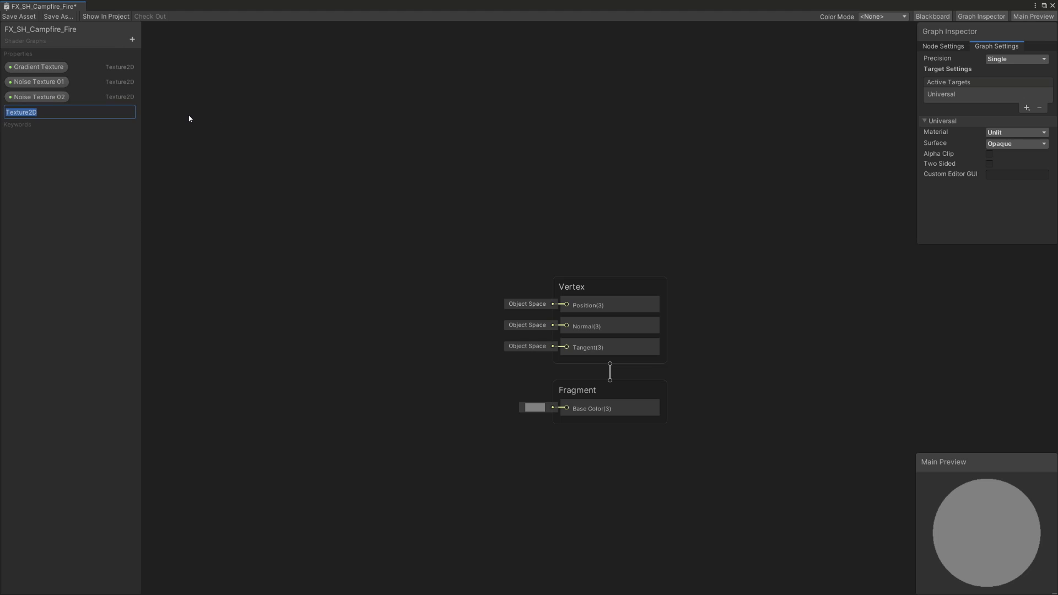
pyautogui.write('Distorsion Mask')
pyautogui.click(133, 39)
pyautogui.click(207, 115)
pyautogui.write('Opacity Mask')
pyautogui.press('Return')
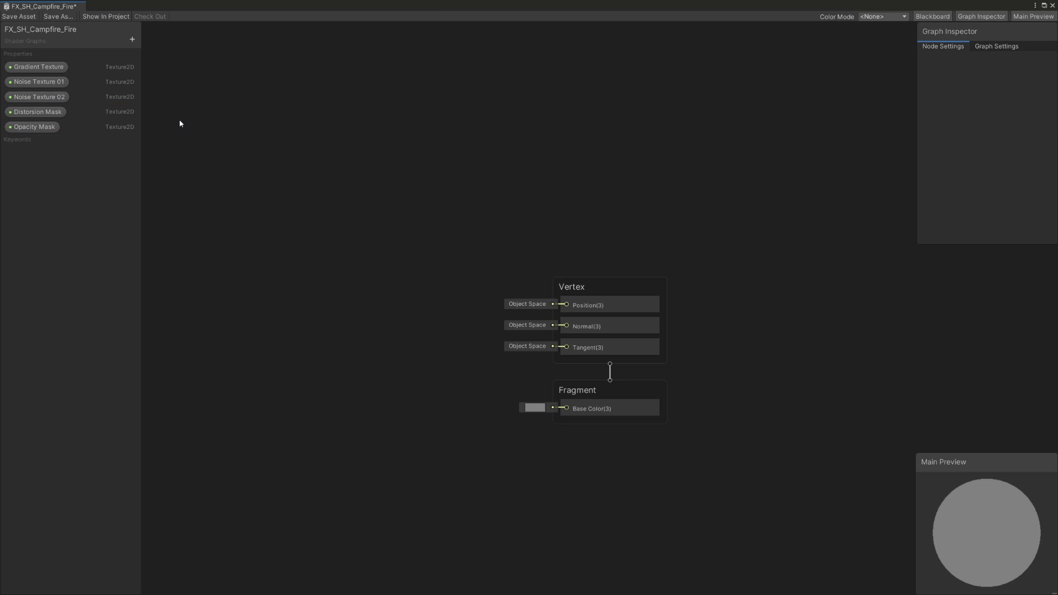
# - Set the default texture of the Gradient Texture property to FX_TX_Campfire_Fire
pyautogui.click(37, 67)
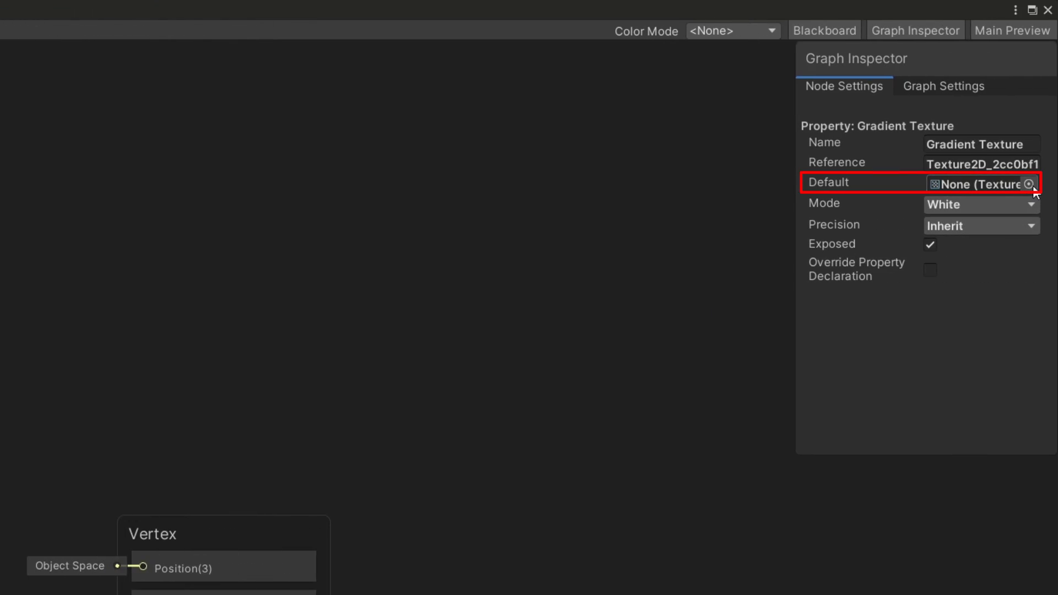
pyautogui.click(1030, 185)
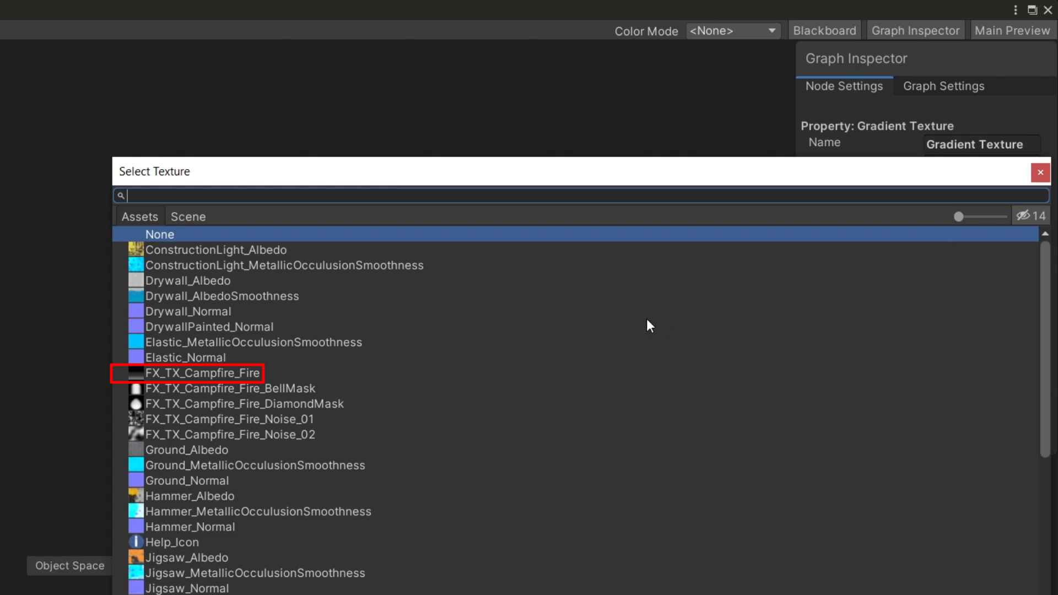
pyautogui.click(236, 377)
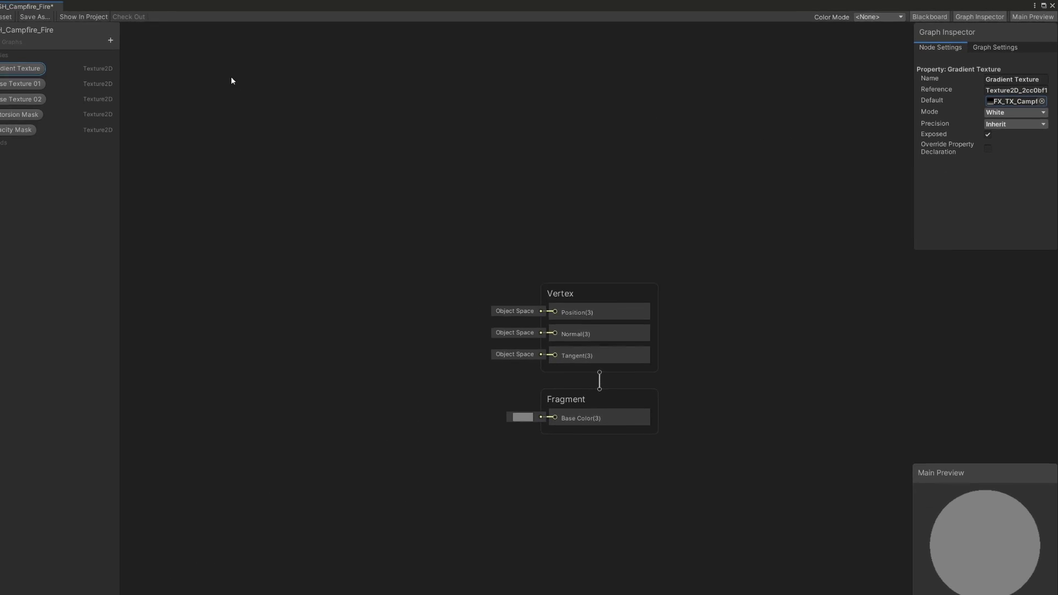
# - Set Noise Texture 01's default to FX_TX_Campfire_Fire_Noise_01 and Noise Texture 02's to FX_TX_Campfire_Fire_Noise_02, and select the Distorsion Mask property
pyautogui.click(47, 83)
pyautogui.click(39, 97)
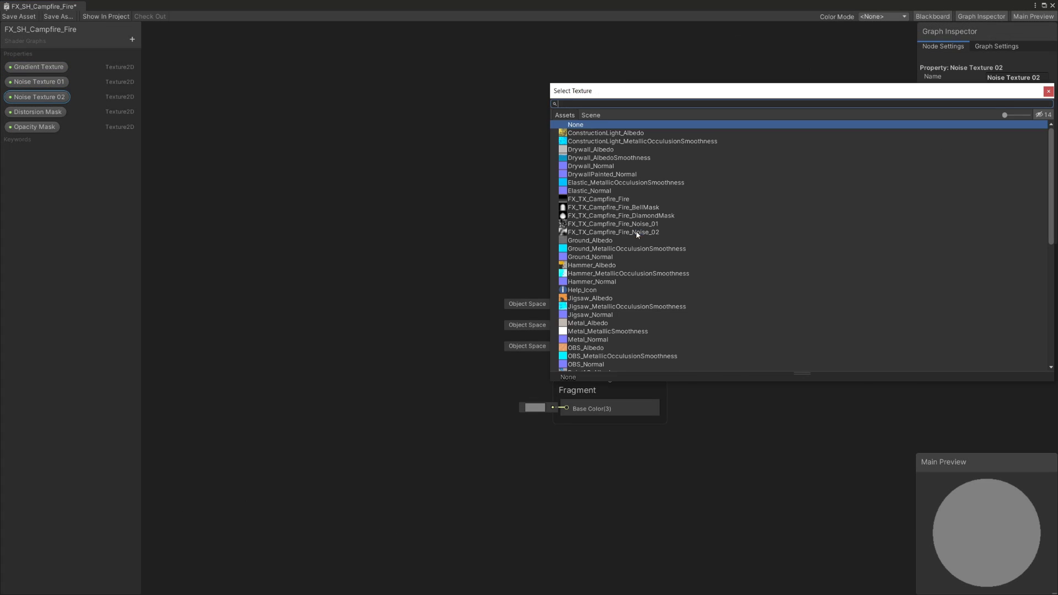
pyautogui.click(38, 112)
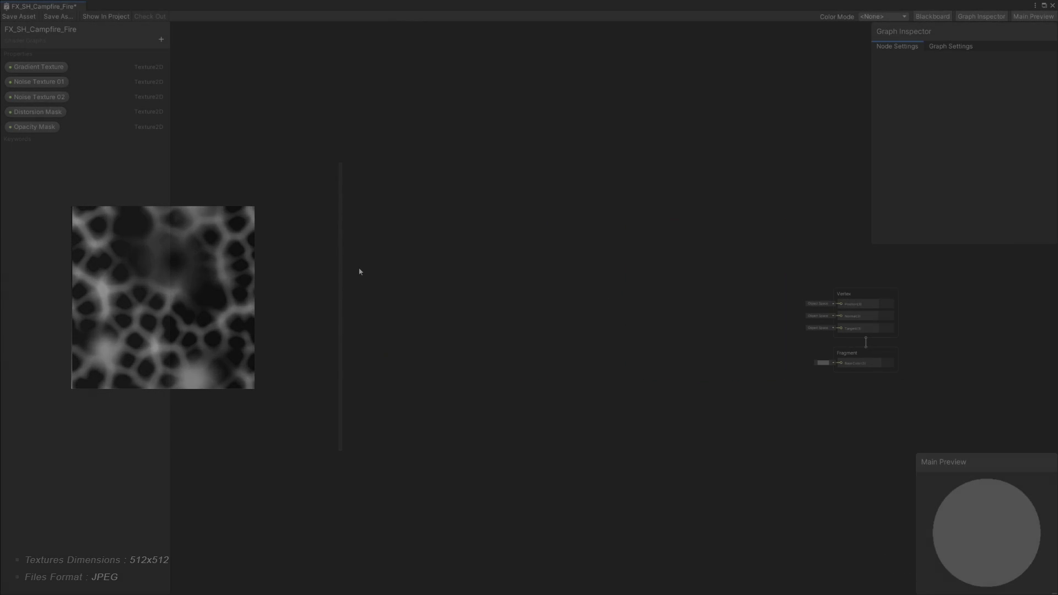
# - Add a UV node and a Tiling And Offset node beside it in the empty graph area before the Vertex and Fragment blocks
pyautogui.press('space')
pyautogui.write('uv')
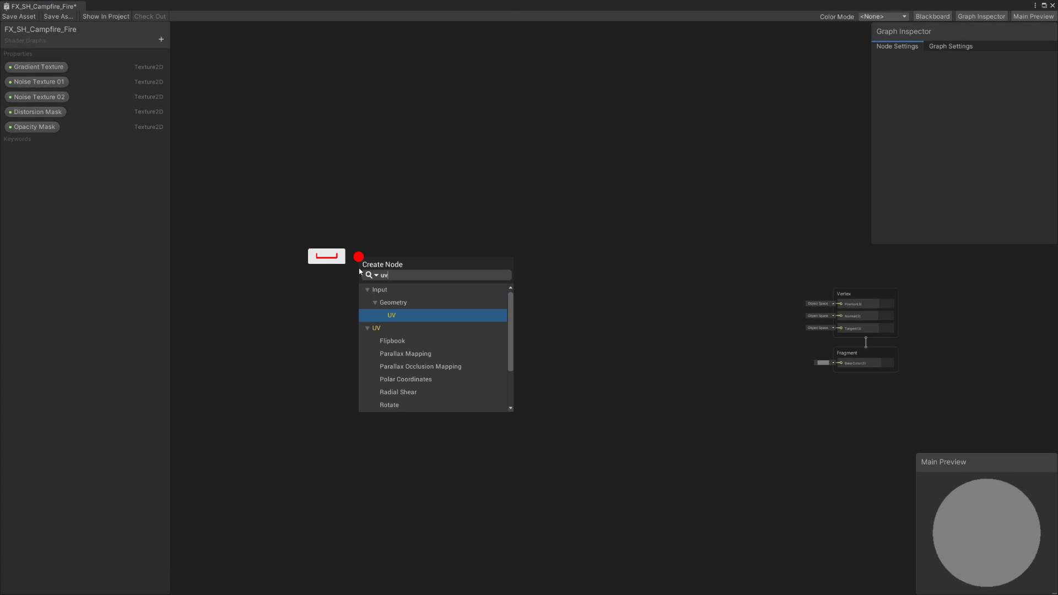
pyautogui.press('Return')
pyautogui.press('space')
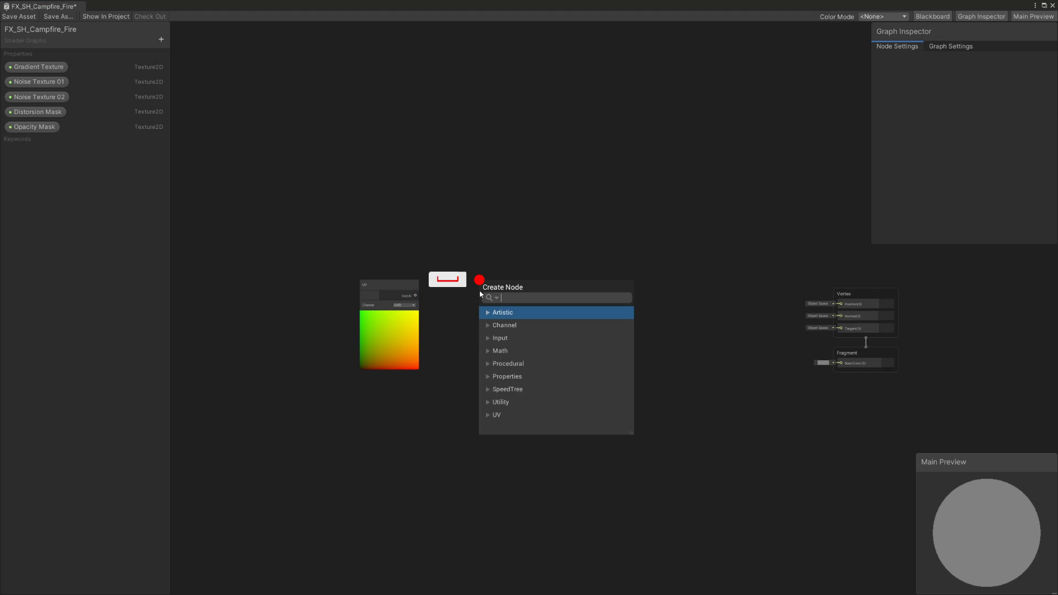
pyautogui.write('tiling and offse')
pyautogui.press('Return')
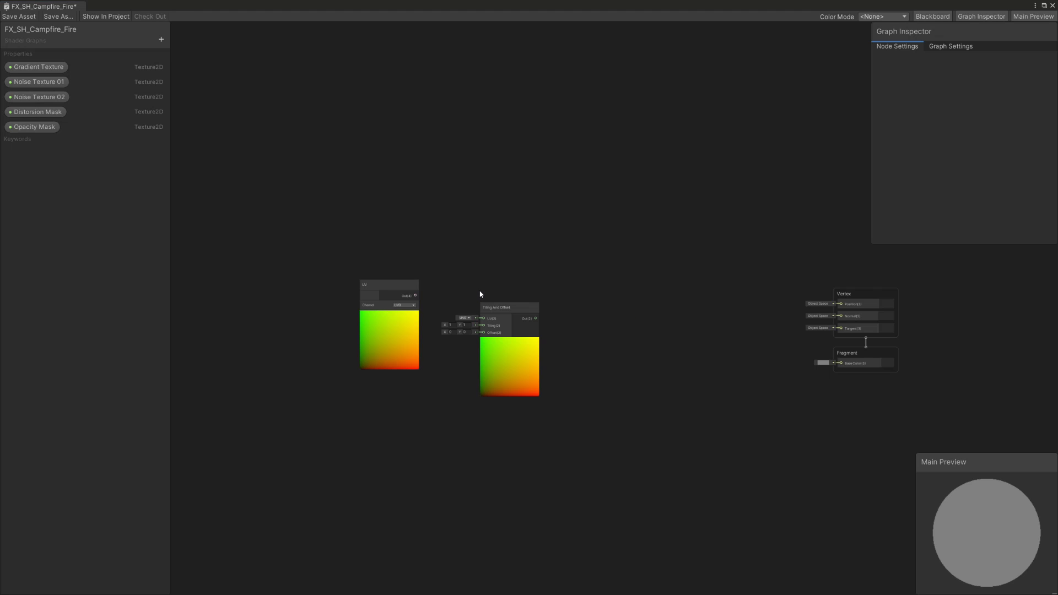
# - Add a Sample Texture 2D node after Tiling And Offset and a Time node below the UV node
pyautogui.press('space')
pyautogui.write('sample texture 2d')
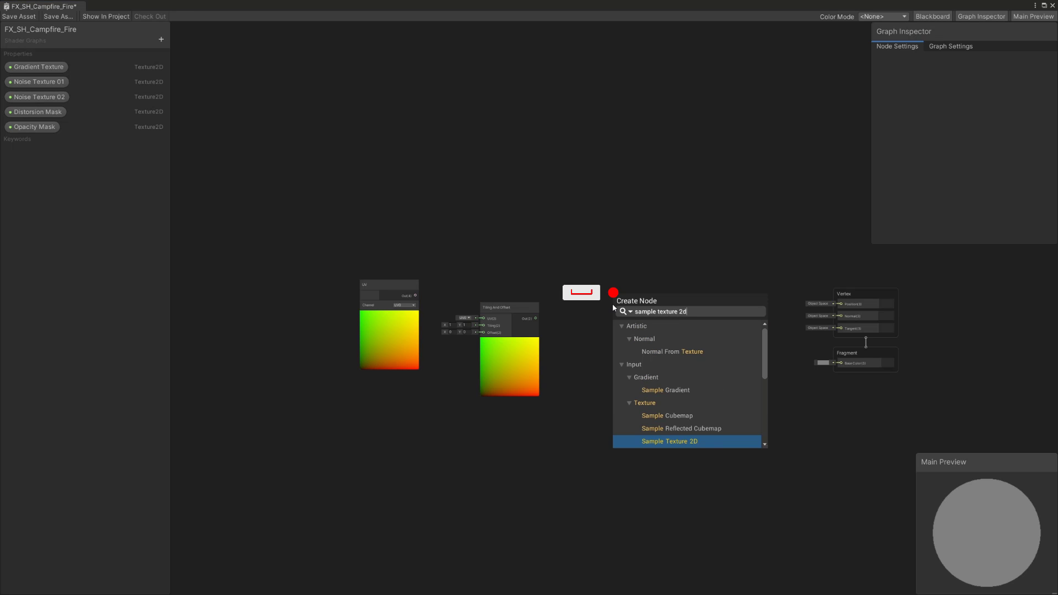
pyautogui.press('Return')
pyautogui.press('space')
pyautogui.write('time')
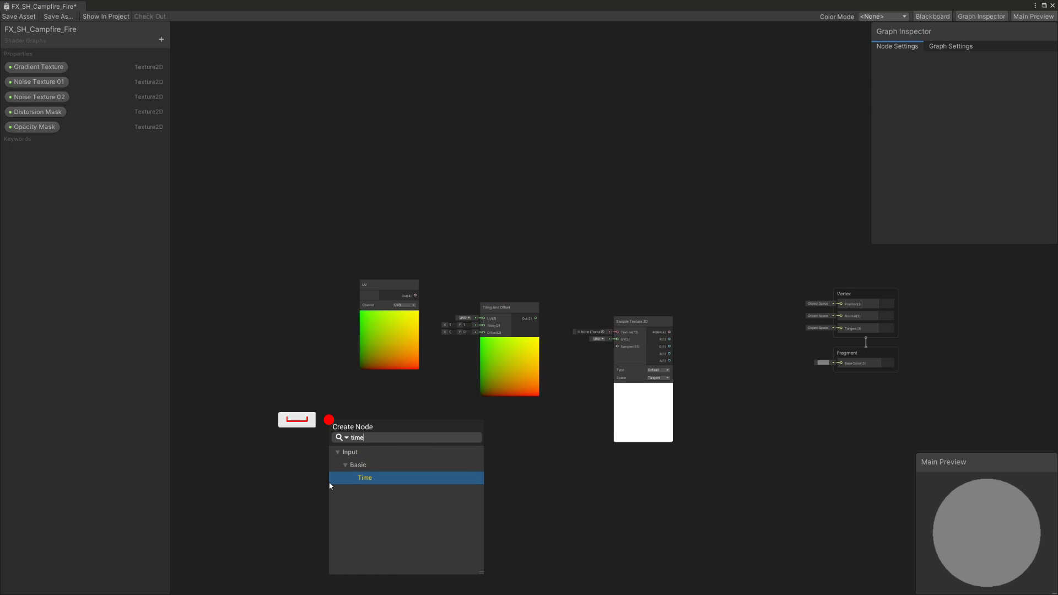
pyautogui.press('Return')
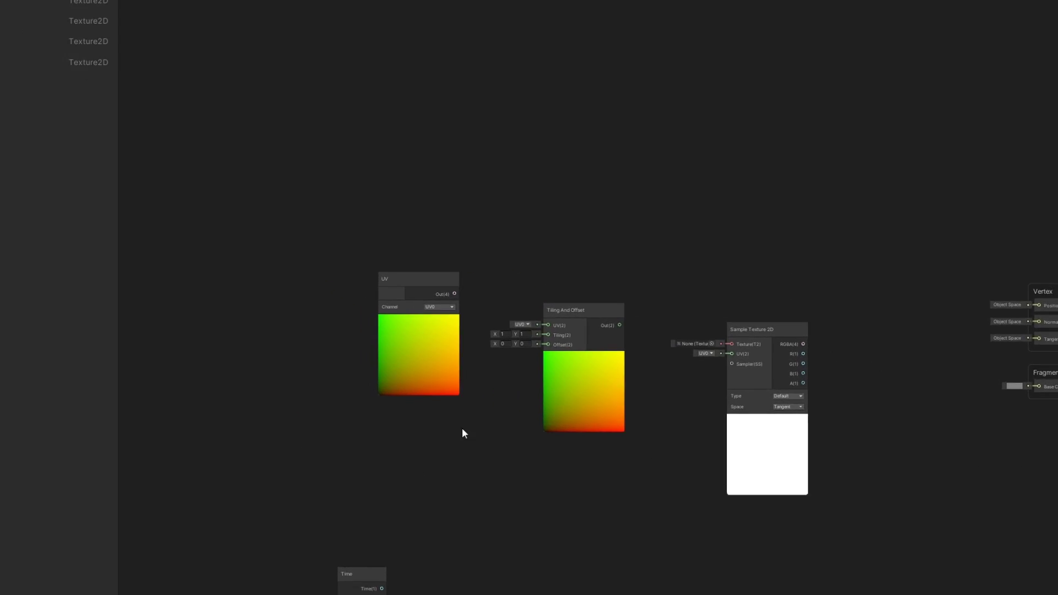
# - Collapse the previews of the UV, Tiling And Offset and Sample Texture 2D nodes
pyautogui.moveTo(408, 310)
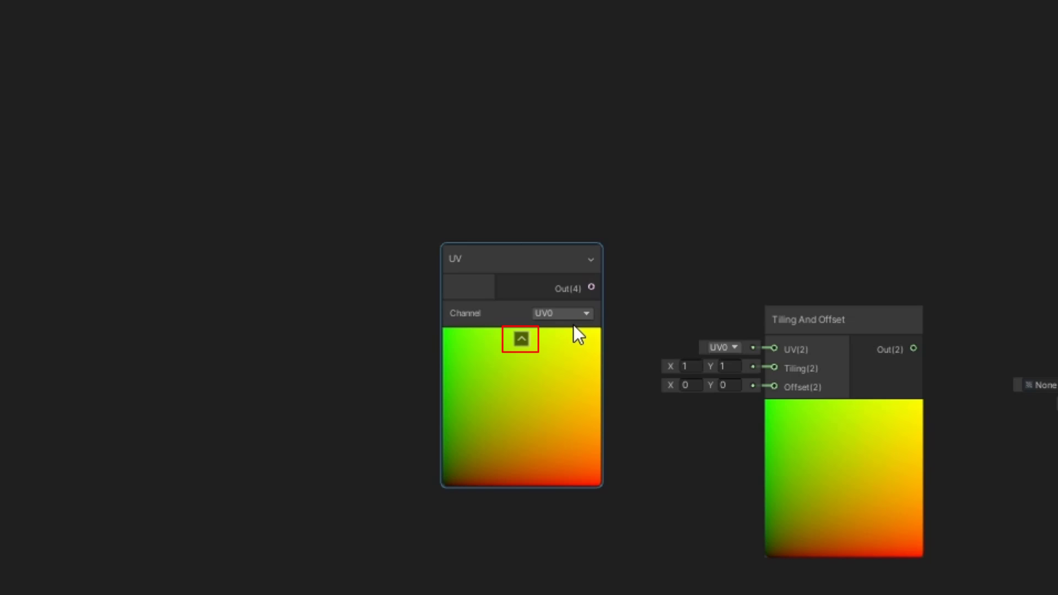
pyautogui.click(522, 339)
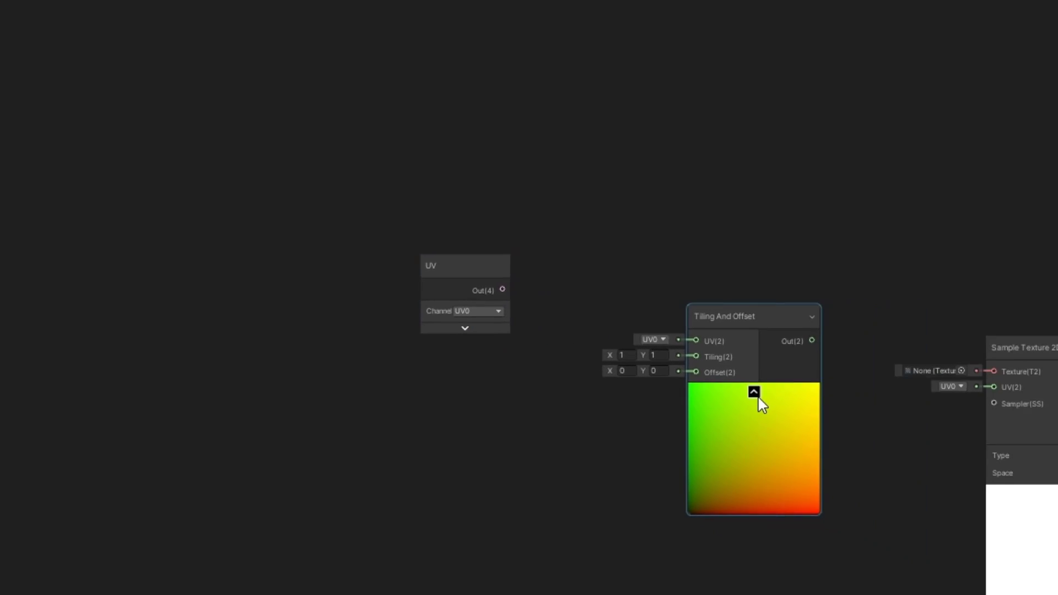
pyautogui.click(754, 392)
pyautogui.click(642, 386)
# - Line up the nodes, connecting the UV output to Tiling And Offset's UV input and its output to Sample Texture 2D's UV input
pyautogui.click(490, 297)
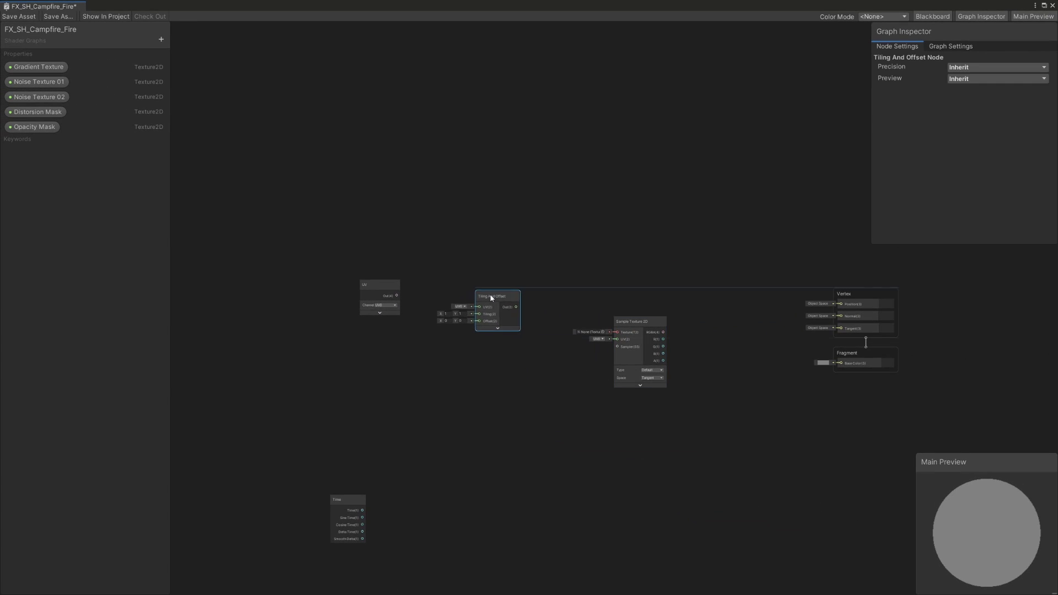
pyautogui.moveTo(491, 298); pyautogui.dragTo(491, 287)
pyautogui.moveTo(397, 296); pyautogui.dragTo(478, 297)
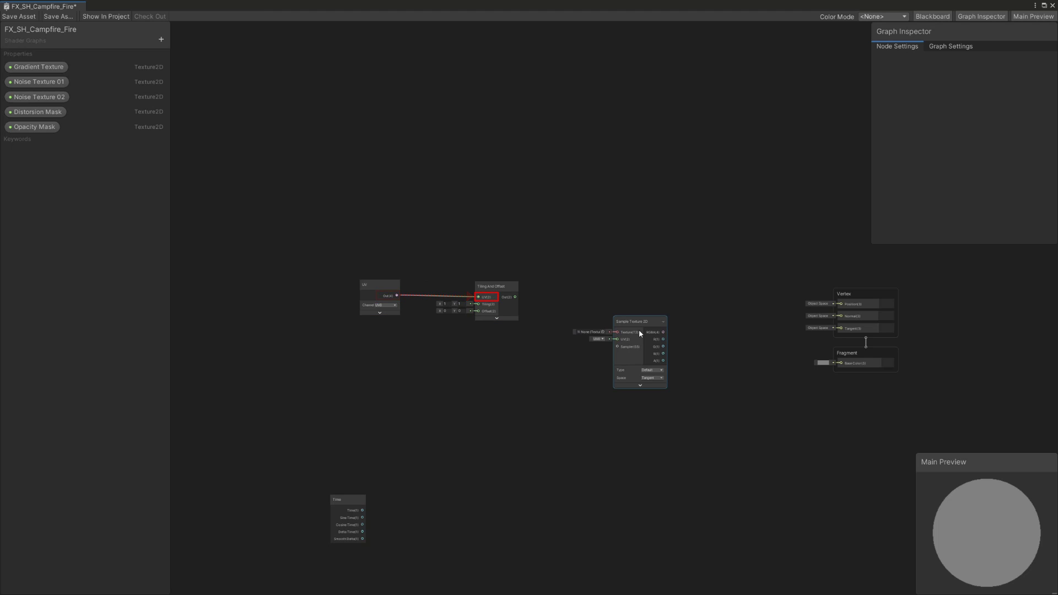
pyautogui.moveTo(639, 325); pyautogui.dragTo(626, 286)
pyautogui.moveTo(515, 297); pyautogui.dragTo(608, 300)
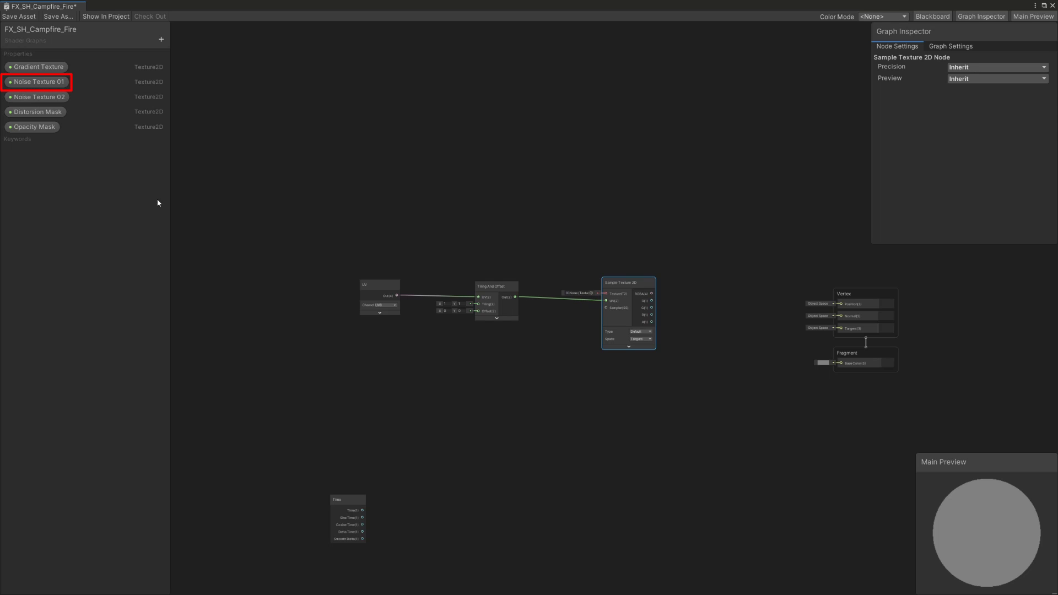
# - Place the Noise Texture 01 property in the graph, connect it to Sample Texture 2D's Texture input and expand that node's preview
pyautogui.moveTo(37, 85); pyautogui.dragTo(296, 159)
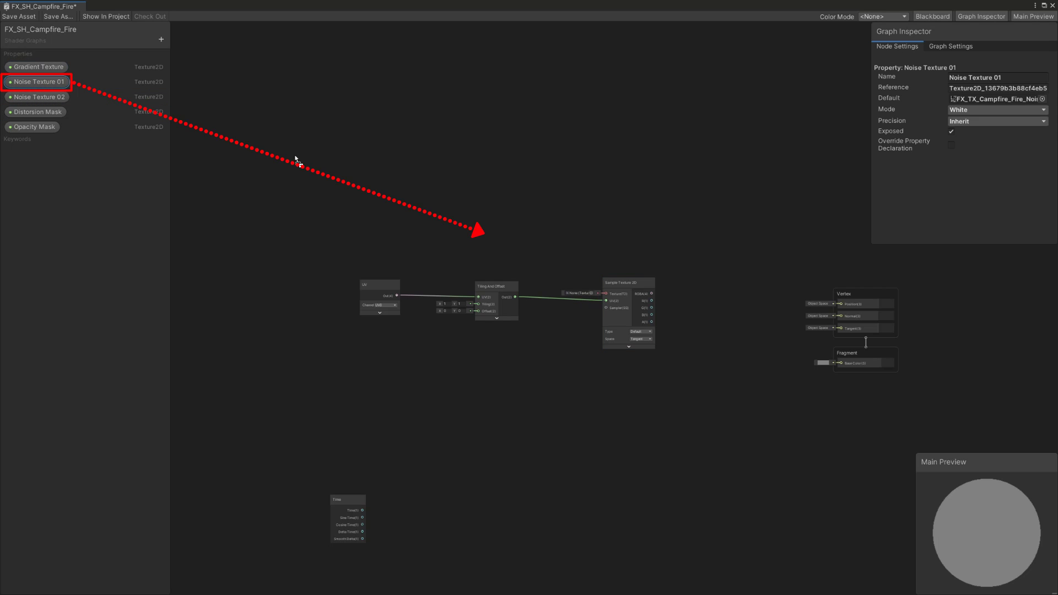
pyautogui.moveTo(497, 237)
pyautogui.mouseDown()
pyautogui.moveTo(556, 249)
pyautogui.moveTo(592, 291)
pyautogui.moveTo(606, 294)
pyautogui.moveTo(617, 279)
pyautogui.mouseUp()
pyautogui.click(626, 339)
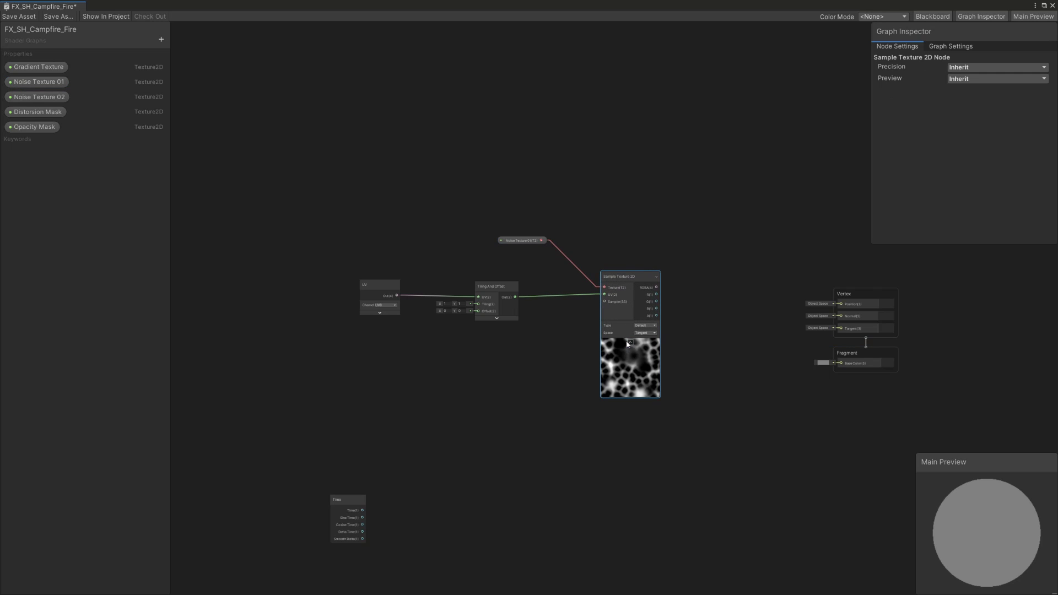
pyautogui.click(370, 449)
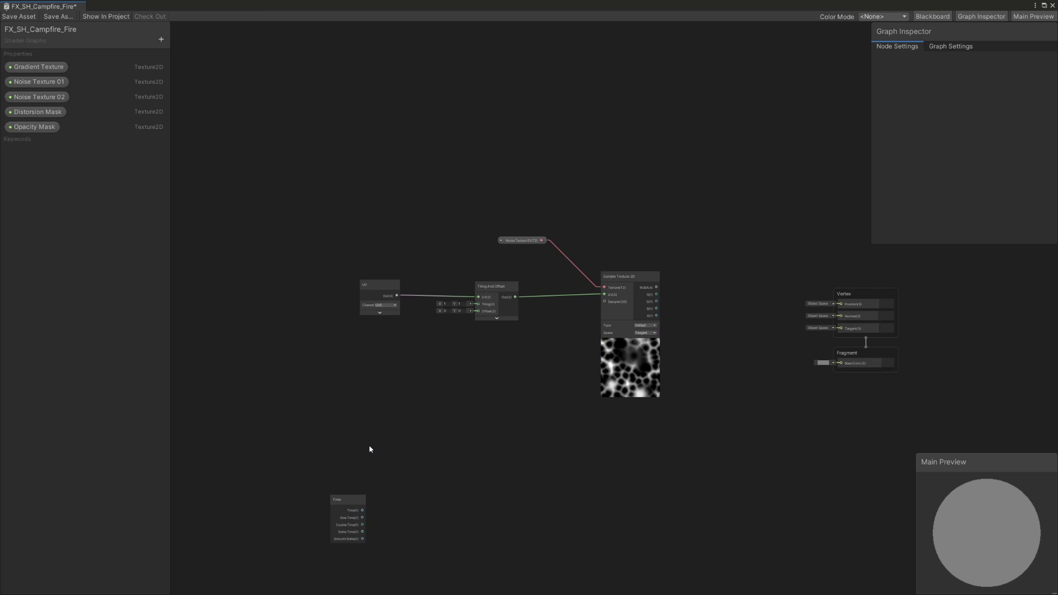
# - Add a Vector 4 property named "Noise 01 Tiling and Panner Speed" and place it in the graph below and before the UV node
pyautogui.click(161, 39)
pyautogui.click(205, 83)
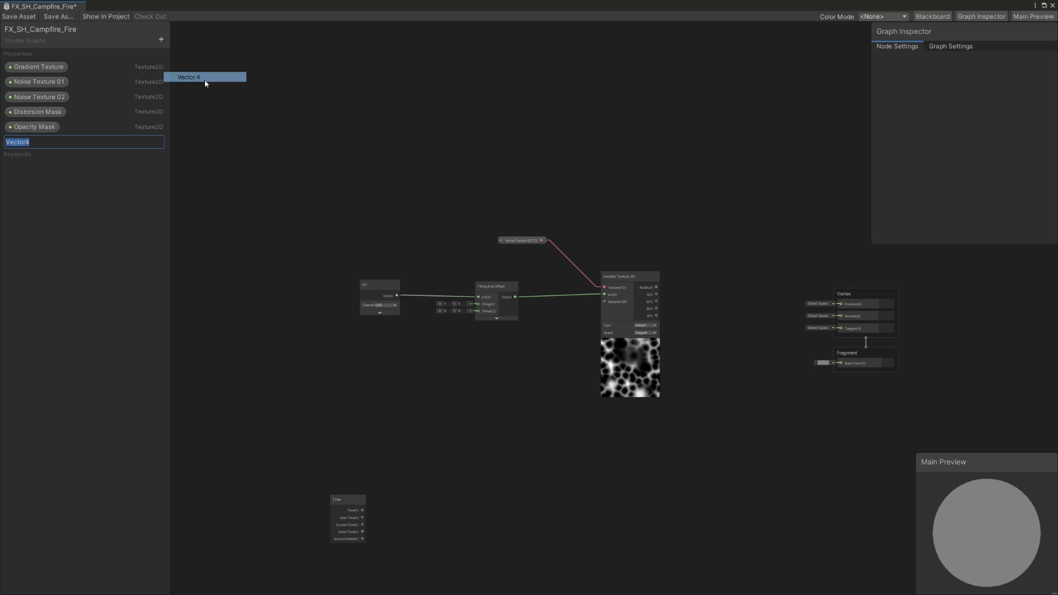
pyautogui.write('Noise 01 Tiling and Panner Speed')
pyautogui.press('Return')
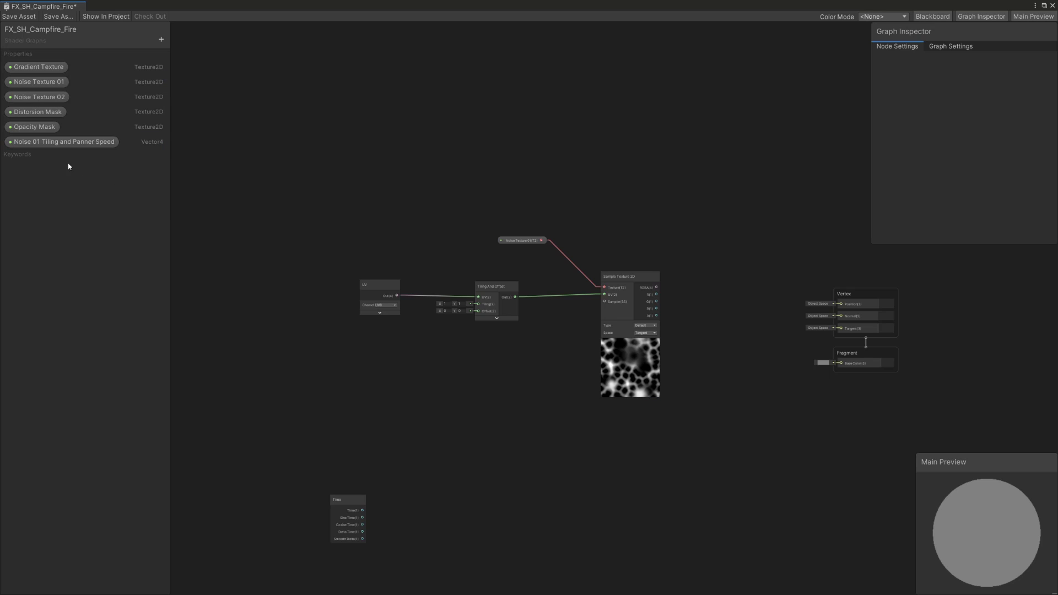
pyautogui.moveTo(69, 141); pyautogui.dragTo(253, 380)
pyautogui.click(362, 379)
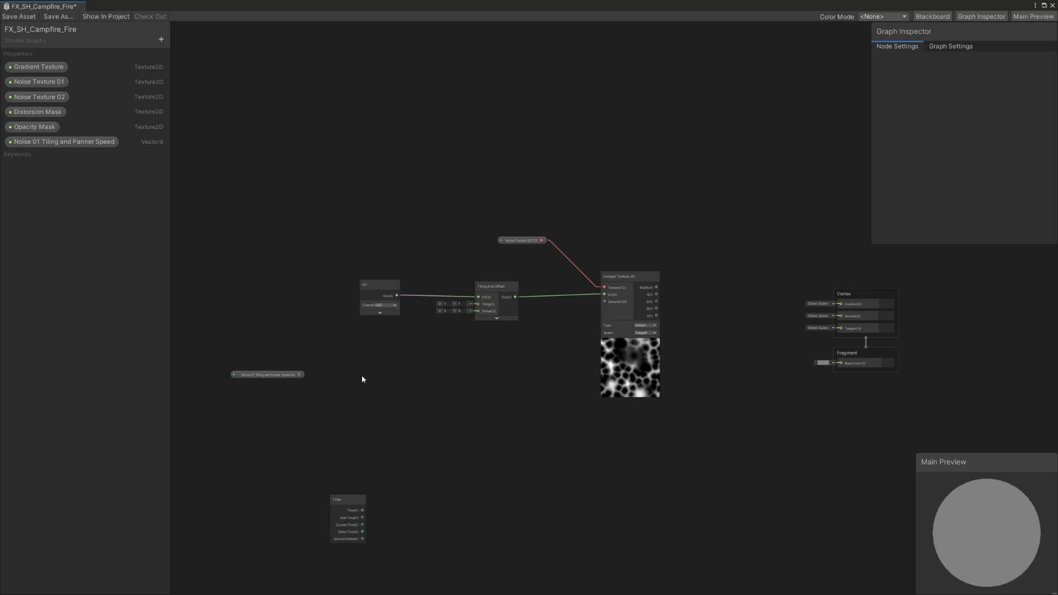
# - Add a Split node next to the Noise 01 Tiling and Panner Speed property node
pyautogui.press('space')
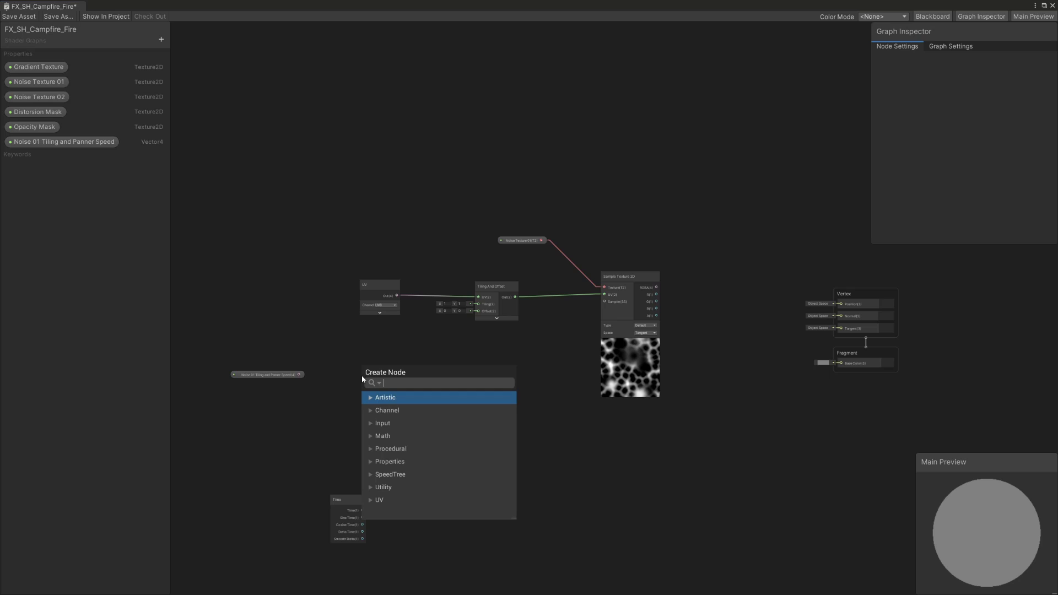
pyautogui.write('split')
pyautogui.press('Return')
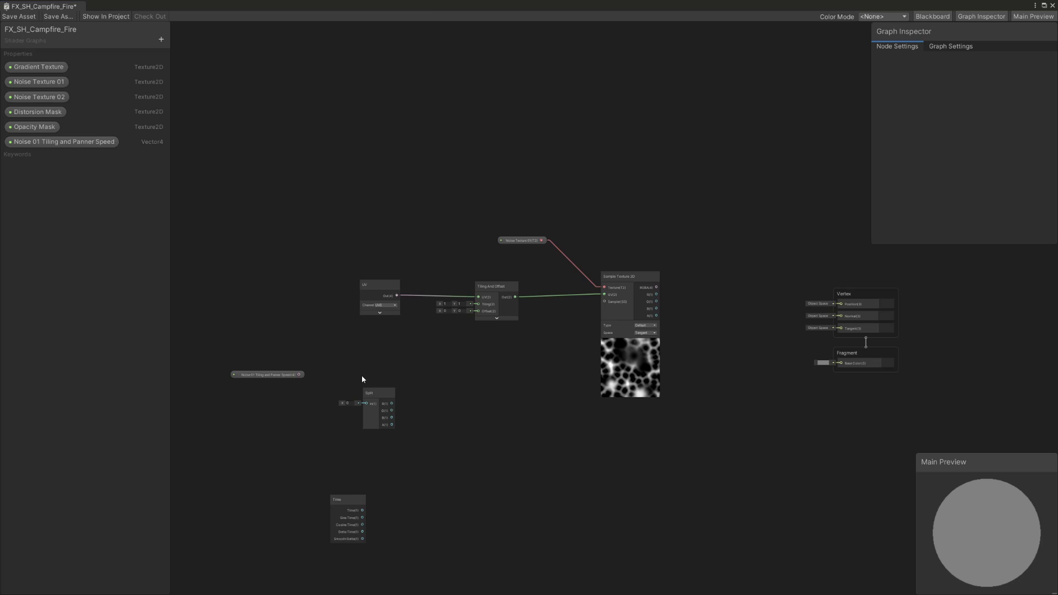
# - Place the Split node beside the Noise 01 Tiling and Panner Speed property and connect the property's output to Split's input
pyautogui.click(366, 394)
pyautogui.moveTo(366, 395); pyautogui.dragTo(332, 369)
pyautogui.moveTo(329, 376); pyautogui.dragTo(301, 378)
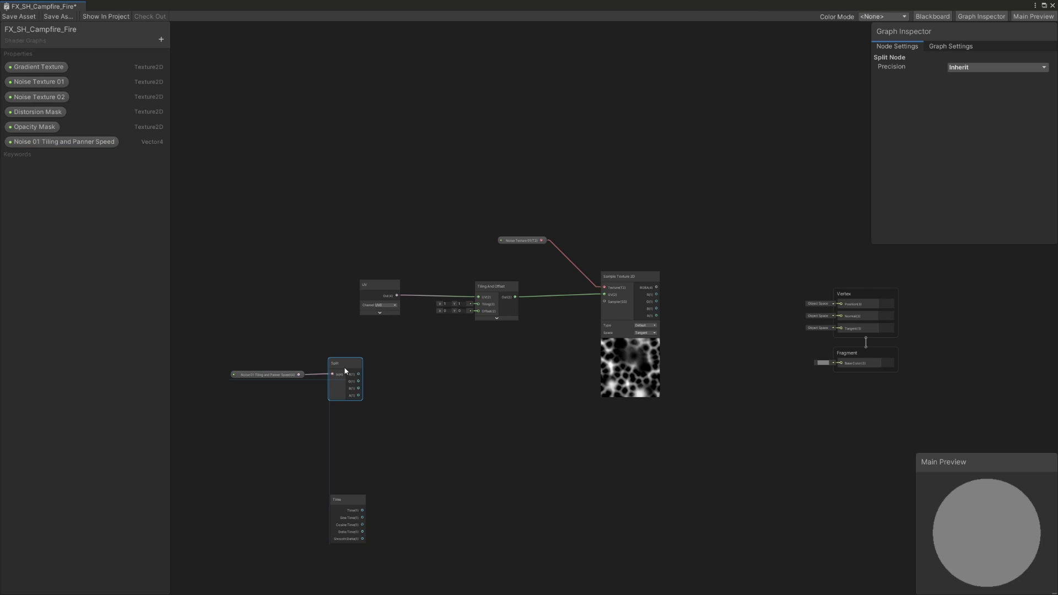
# - Add a Combine node fed by Split's R and G outputs and connect its RG output to Tiling And Offset's Tiling input
pyautogui.click(443, 387)
pyautogui.press('space')
pyautogui.write('comb')
pyautogui.press('Return')
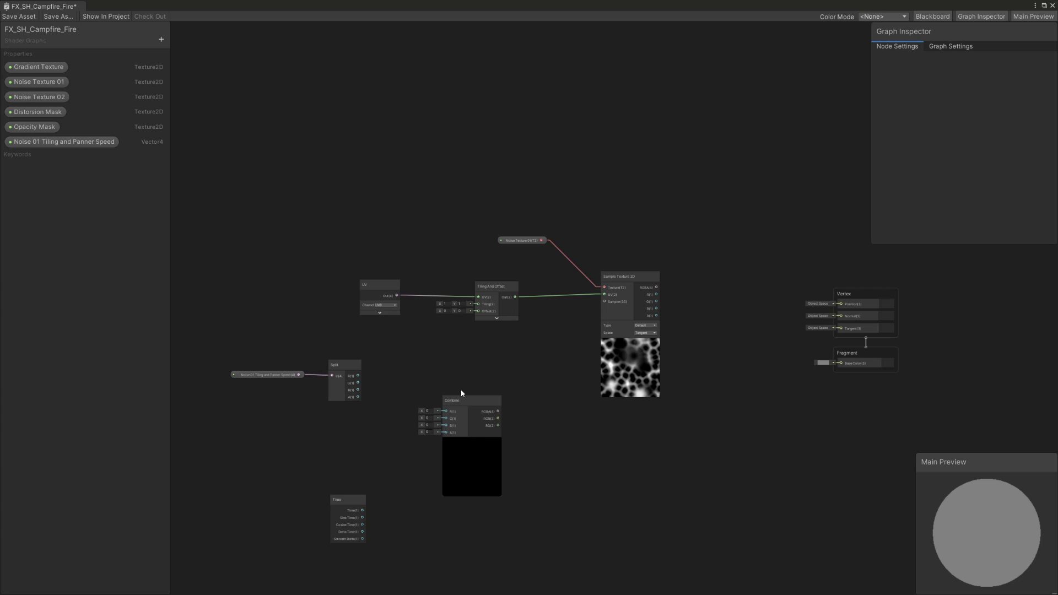
pyautogui.moveTo(452, 388)
pyautogui.mouseDown()
pyautogui.moveTo(452, 368)
pyautogui.moveTo(358, 376)
pyautogui.moveTo(439, 386)
pyautogui.mouseUp()
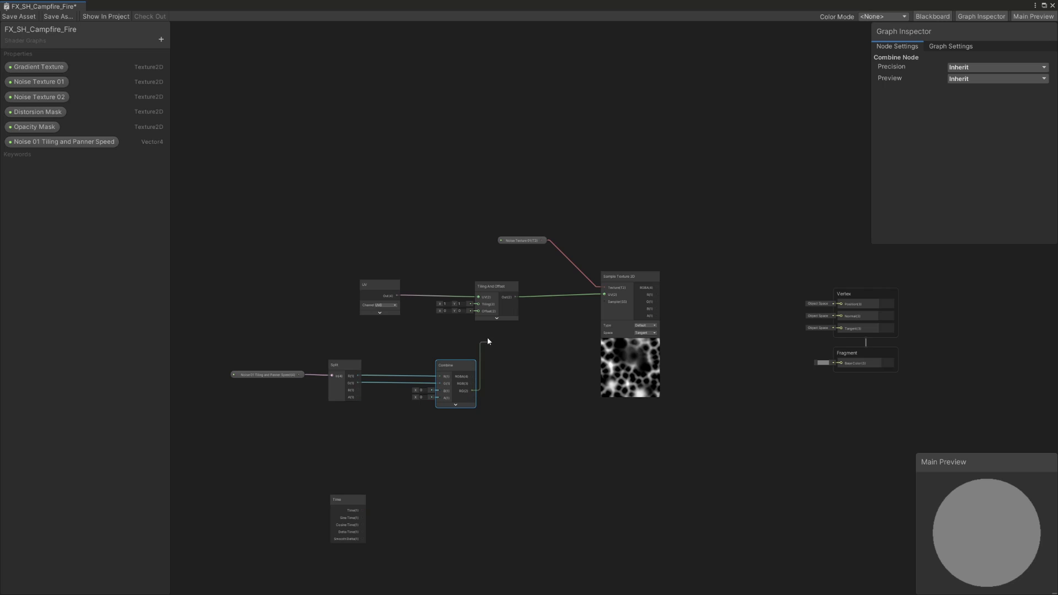
pyautogui.moveTo(487, 337); pyautogui.dragTo(478, 304)
# - Add two Multiply nodes beside the Time node, multiplying Time by Split's B output in one and by its A output in the other
pyautogui.moveTo(266, 430); pyautogui.dragTo(439, 370)
pyautogui.moveTo(320, 495); pyautogui.dragTo(451, 418, button='middle')
pyautogui.moveTo(452, 418); pyautogui.dragTo(381, 405)
pyautogui.click(498, 393)
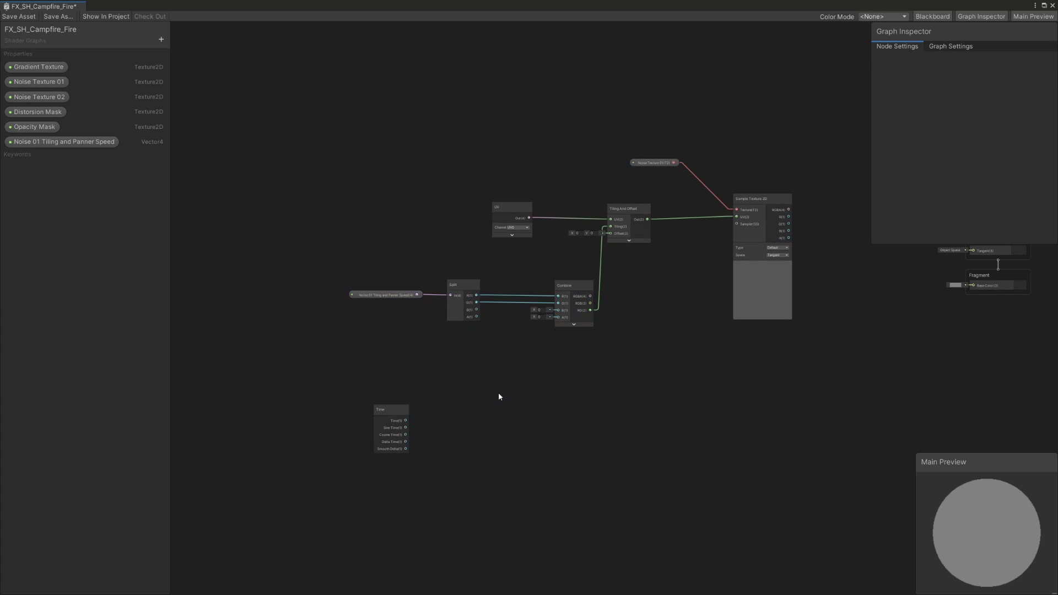
pyautogui.press('space')
pyautogui.write('multiply')
pyautogui.press('Return')
pyautogui.hotkey('ctrl', 'd')
pyautogui.moveTo(521, 422)
pyautogui.mouseDown()
pyautogui.moveTo(519, 446)
pyautogui.moveTo(514, 432)
pyautogui.mouseUp()
pyautogui.moveTo(405, 420); pyautogui.dragTo(502, 450)
pyautogui.moveTo(477, 309); pyautogui.dragTo(501, 393)
pyautogui.moveTo(476, 317); pyautogui.dragTo(502, 443)
# - Combine the two Multiply outputs as R and G in a second Combine node and connect its RG output to Tiling And Offset's Offset input
pyautogui.press('space')
pyautogui.write('combine')
pyautogui.press('Return')
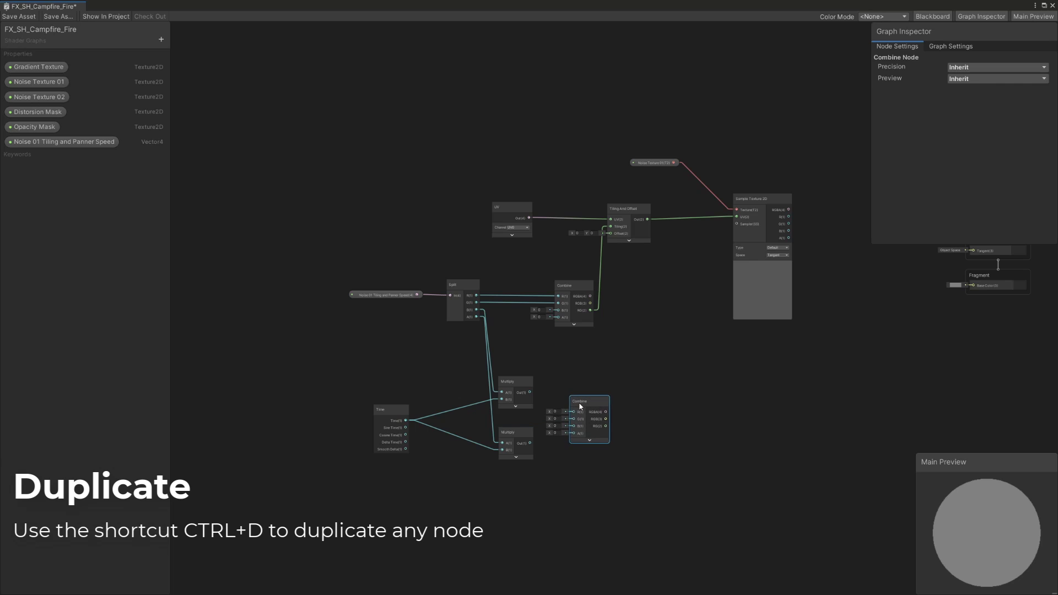
pyautogui.moveTo(580, 407); pyautogui.dragTo(573, 409)
pyautogui.moveTo(529, 443); pyautogui.dragTo(610, 233)
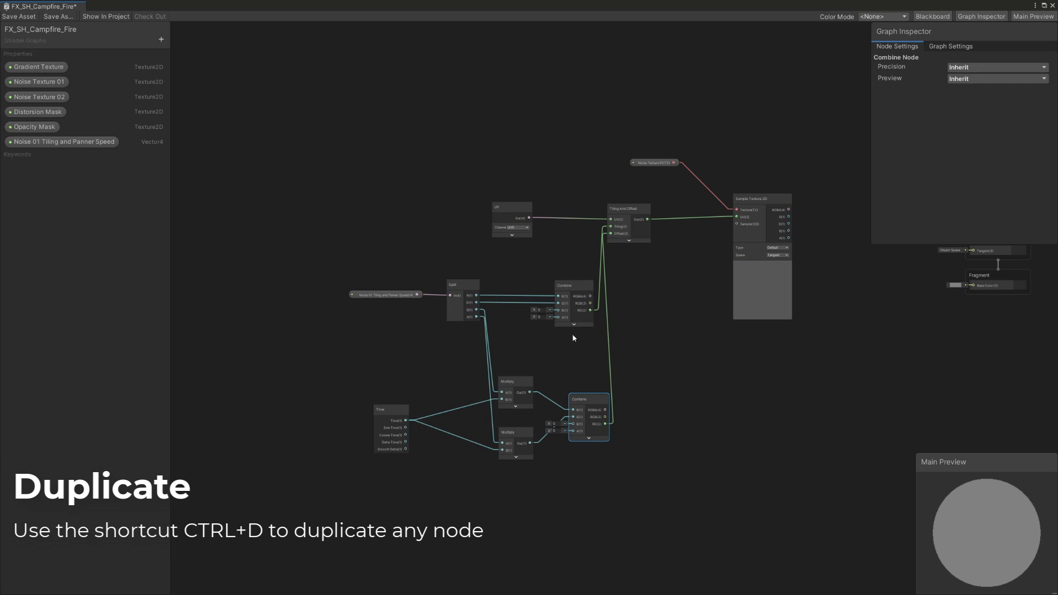
# - Tidy the layout by shifting the Split, Combine, Multiply and Time nodes slightly away from Tiling And Offset
pyautogui.moveTo(574, 338); pyautogui.dragTo(358, 468)
pyautogui.moveTo(510, 381); pyautogui.dragTo(492, 380)
pyautogui.moveTo(588, 278)
pyautogui.mouseDown()
pyautogui.moveTo(368, 348)
pyautogui.moveTo(589, 281)
pyautogui.mouseUp()
pyautogui.moveTo(565, 285); pyautogui.dragTo(553, 285)
pyautogui.click(558, 352)
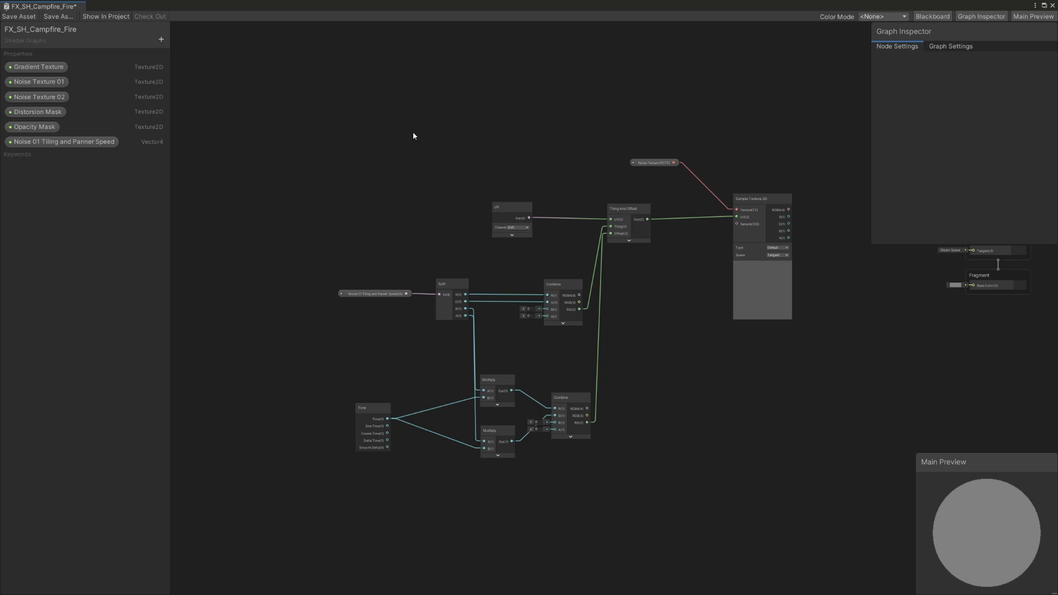
# - Group all the noise nodes, from UV and Time through Sample Texture 2D, and title the group "Noise Distorsion 01"
pyautogui.moveTo(296, 104)
pyautogui.mouseDown()
pyautogui.moveTo(521, 331)
pyautogui.moveTo(746, 471)
pyautogui.mouseUp()
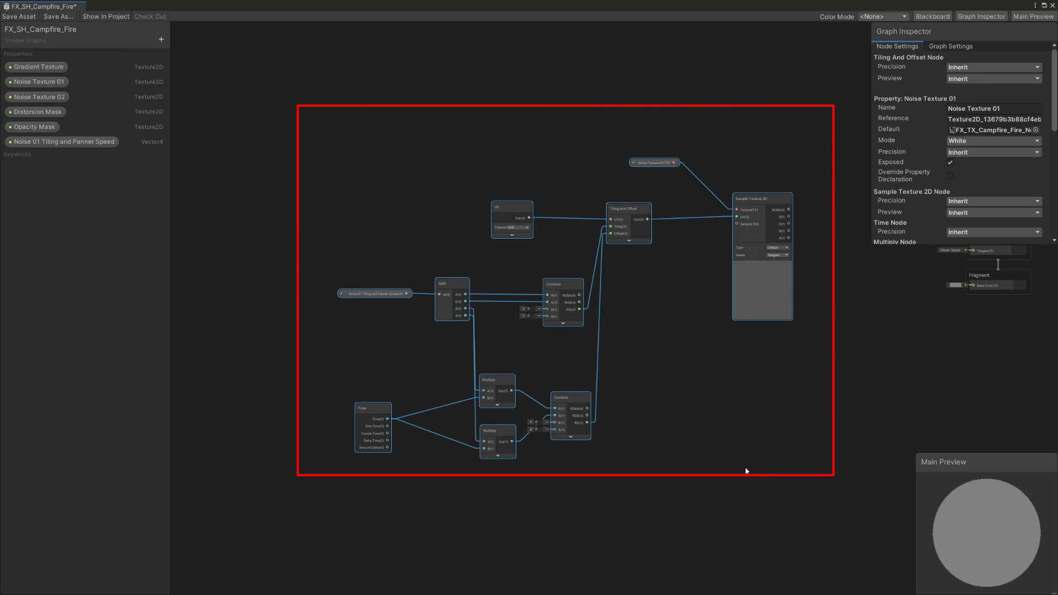
pyautogui.rightClick(748, 291)
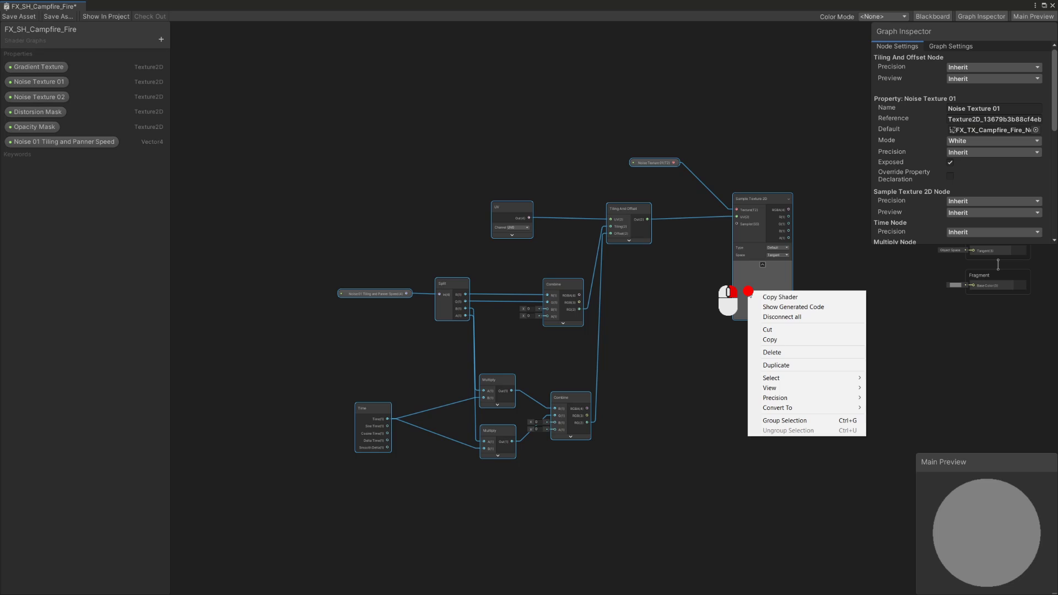
pyautogui.click(801, 422)
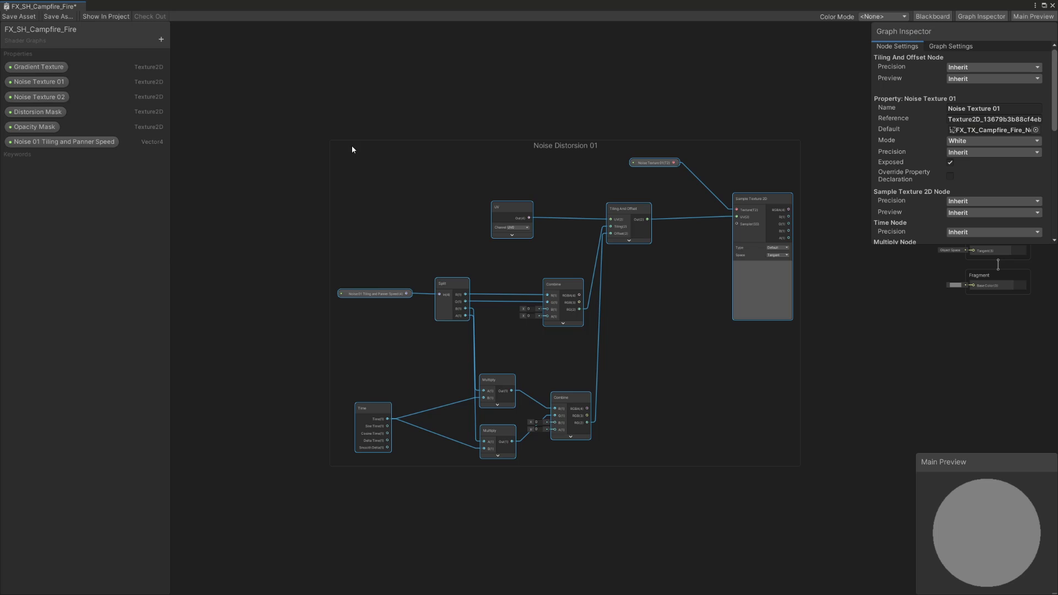
pyautogui.click(331, 212)
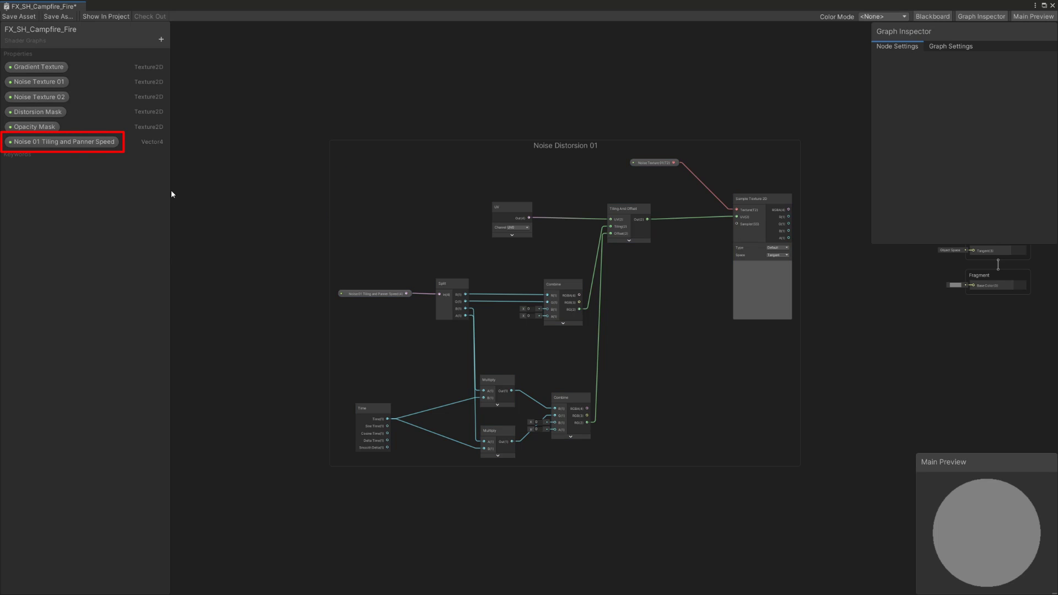
# - Set the Noise 01 Tiling and Panner Speed property's default to X 1, Y 1 and W -0.5
pyautogui.click(63, 141)
pyautogui.click(960, 99)
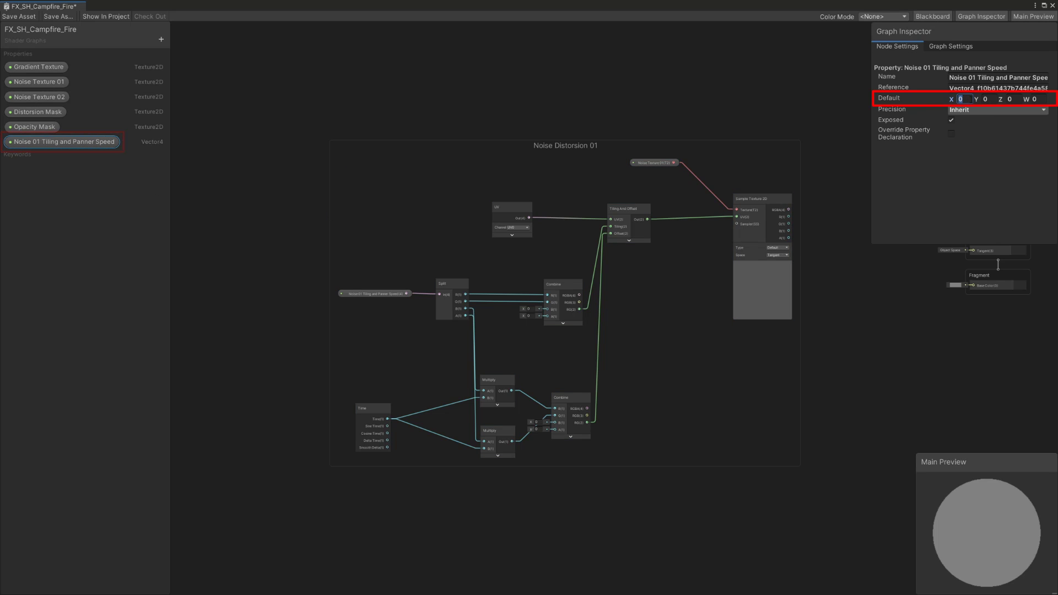
pyautogui.write('1')
pyautogui.press('Tab')
pyautogui.write('1')
pyautogui.press('Tab')
pyautogui.press('Tab')
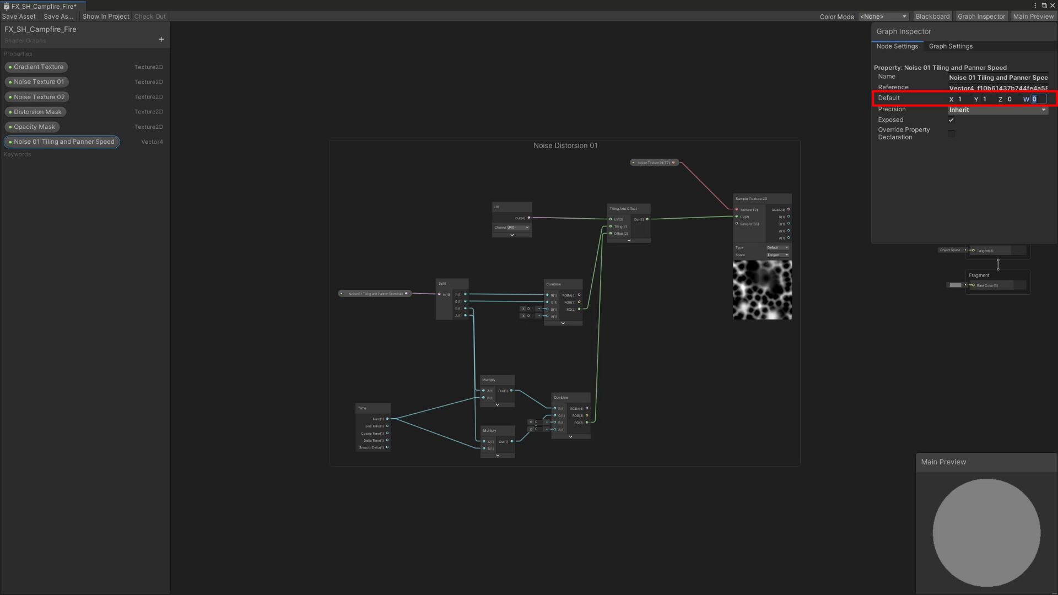
pyautogui.write('-0.5')
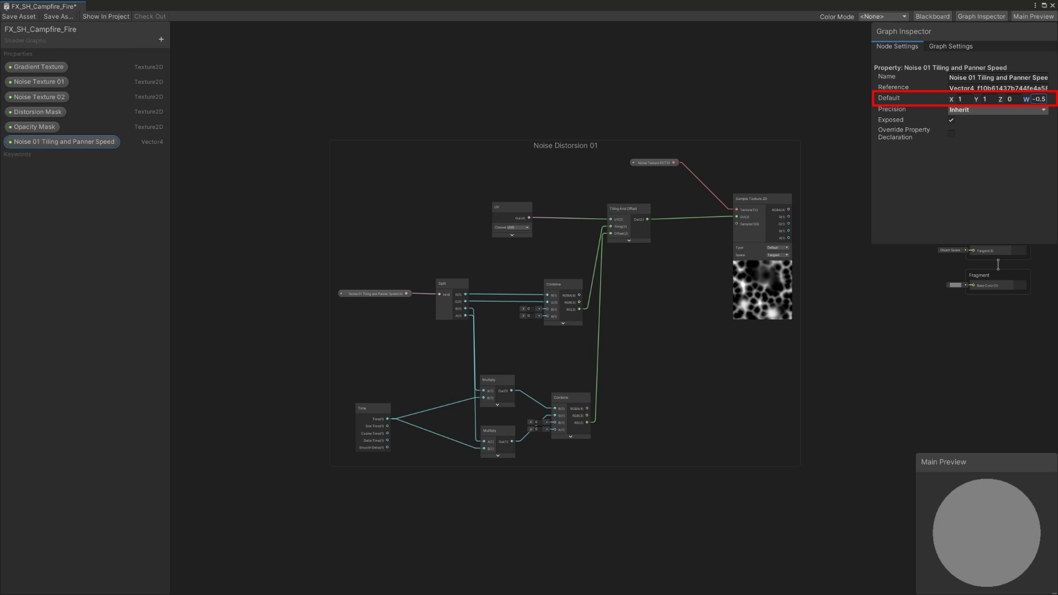
pyautogui.click(935, 183)
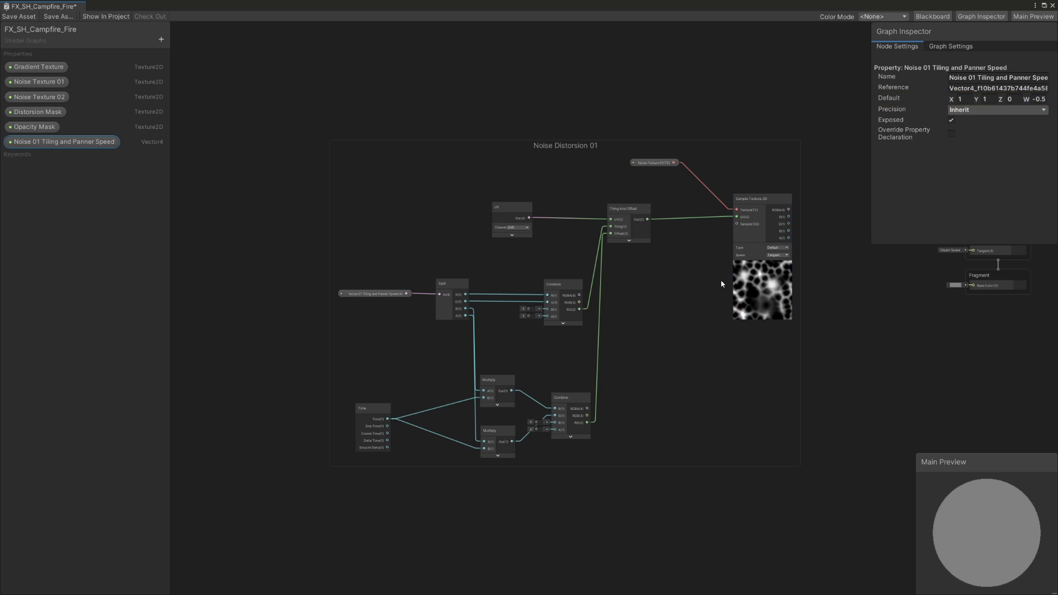
pyautogui.click(689, 299)
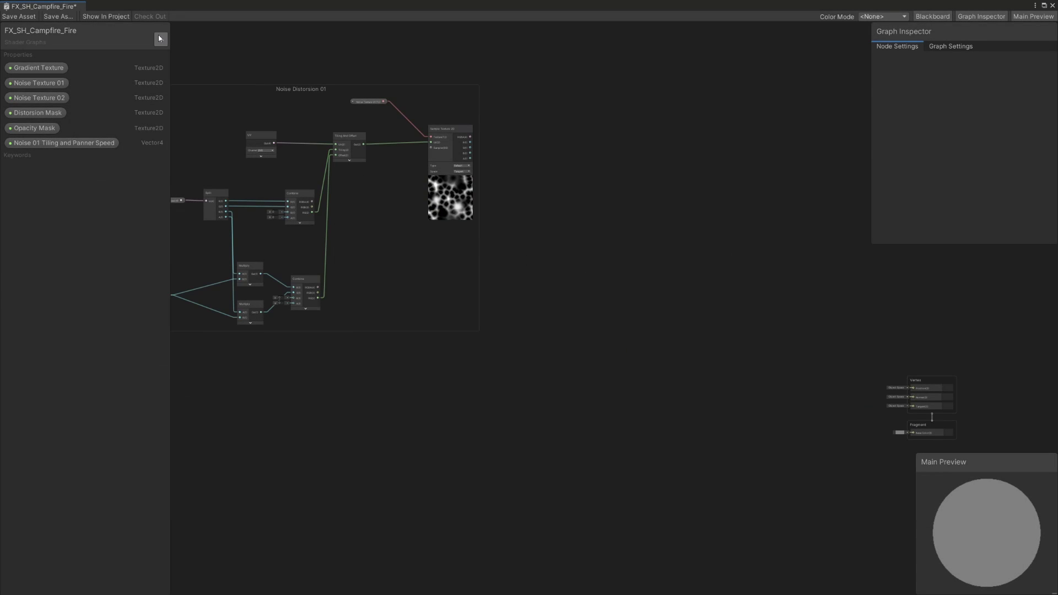
# - Add a Float property named "UV Distorsion Intensity" with a default value of 0.2
pyautogui.click(160, 38)
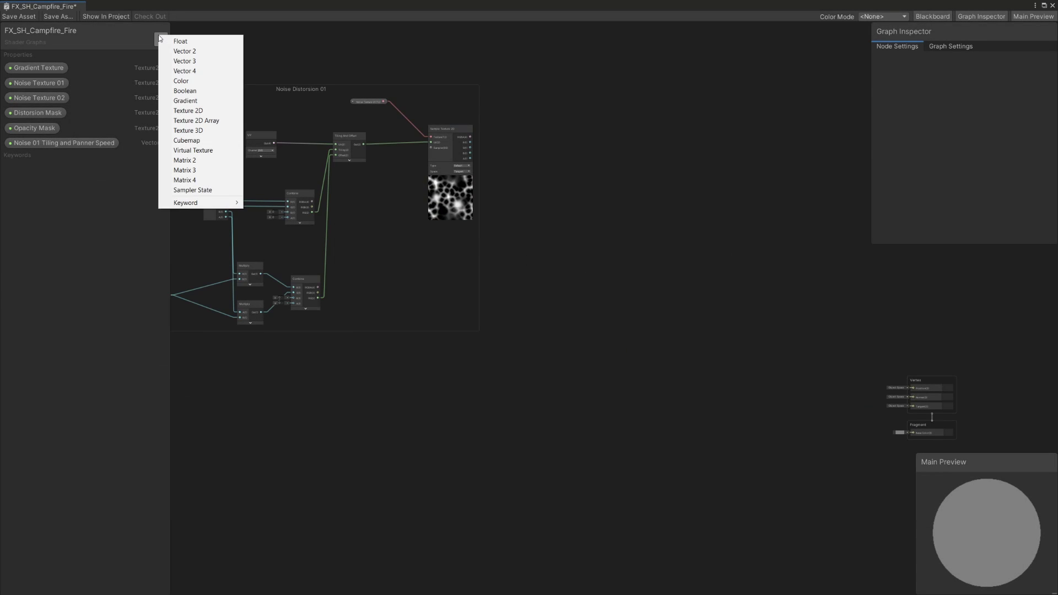
pyautogui.click(216, 41)
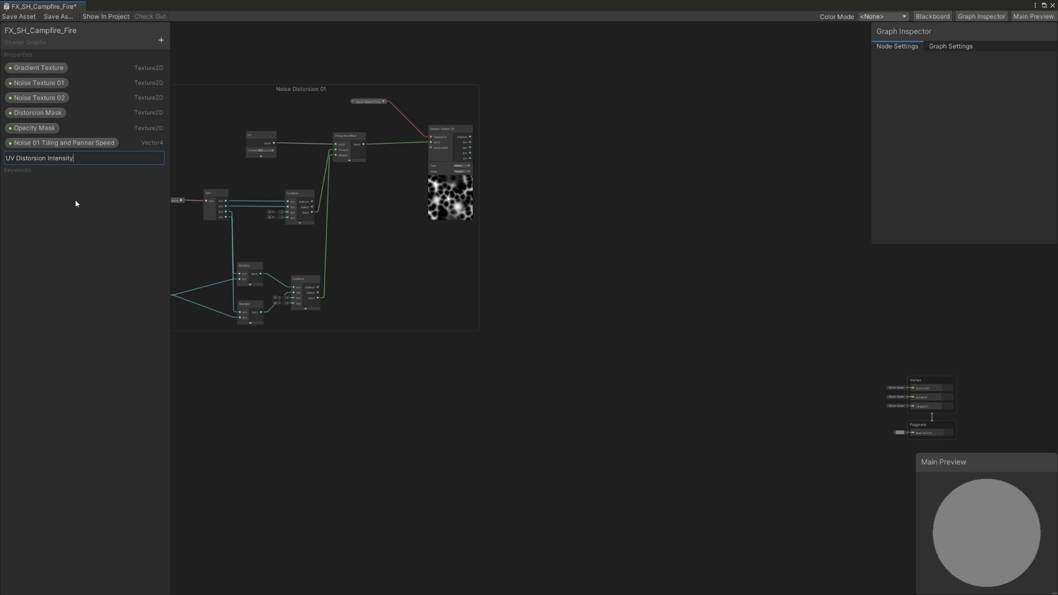
pyautogui.press('Return')
pyautogui.click(69, 161)
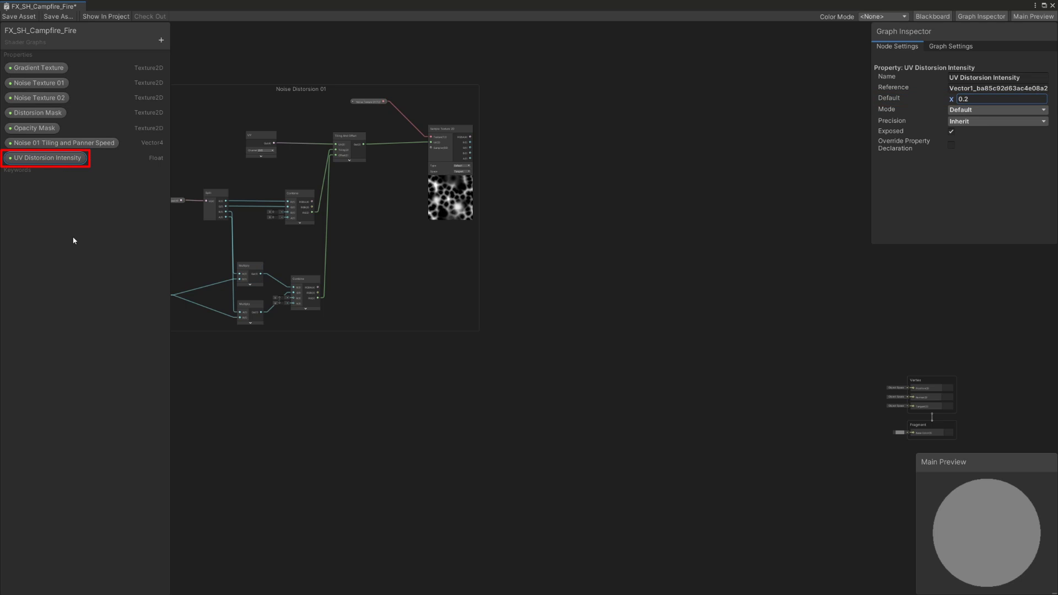
# - Place the UV Distorsion Intensity property in the graph and multiply the noise Sample Texture 2D's R output by it in a new Multiply node
pyautogui.moveTo(494, 215); pyautogui.dragTo(552, 172)
pyautogui.press('space')
pyautogui.write('mult')
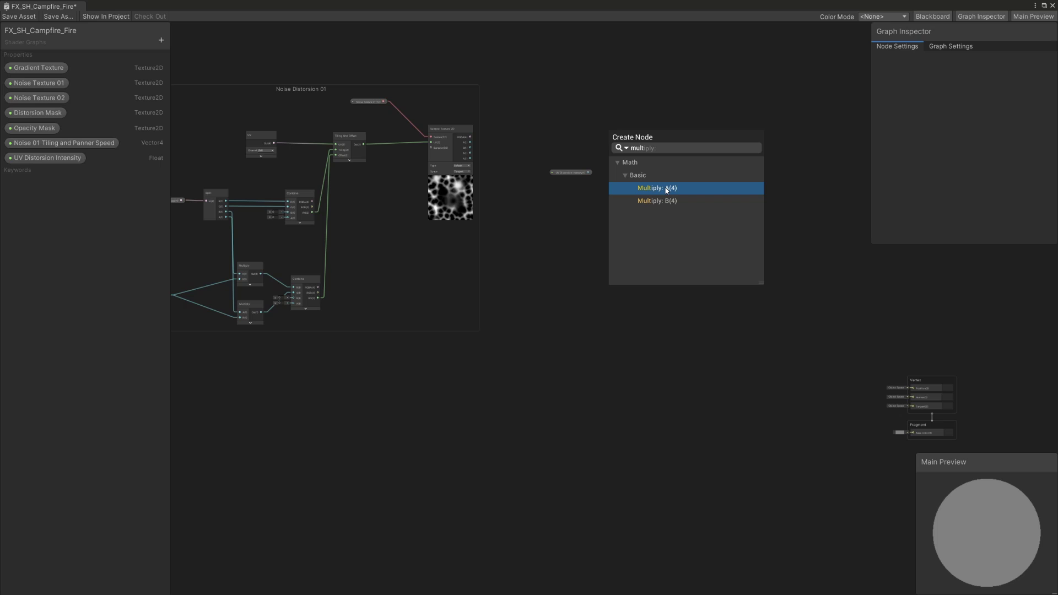
pyautogui.doubleClick(666, 188)
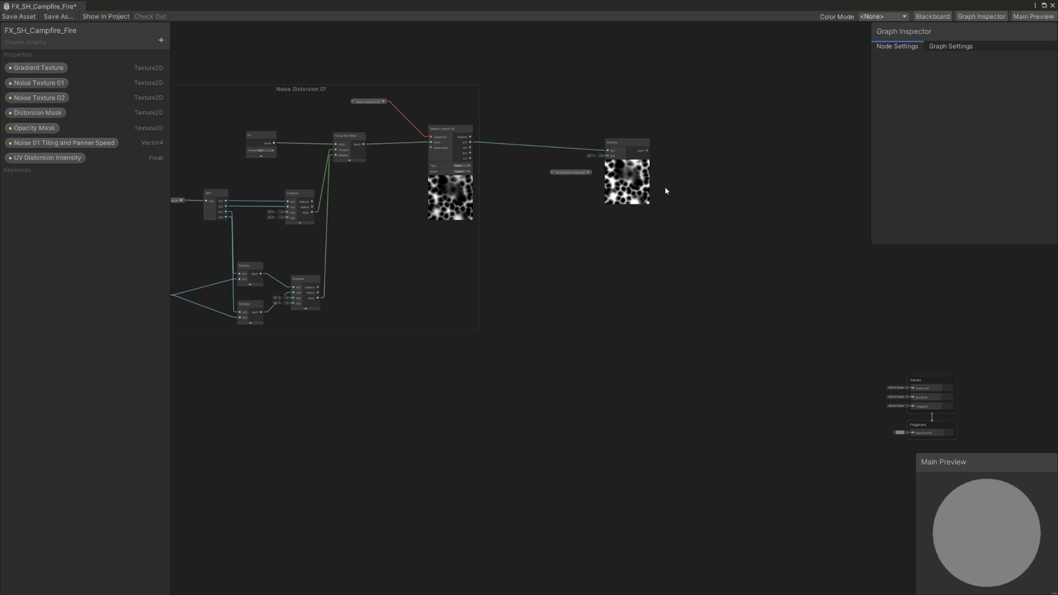
pyautogui.moveTo(588, 173); pyautogui.dragTo(608, 156)
pyautogui.moveTo(621, 143); pyautogui.dragTo(582, 135)
pyautogui.moveTo(556, 173); pyautogui.dragTo(524, 165)
# - Create an Add node from the Multiply output and connect a new UV node to its B input
pyautogui.click(605, 141)
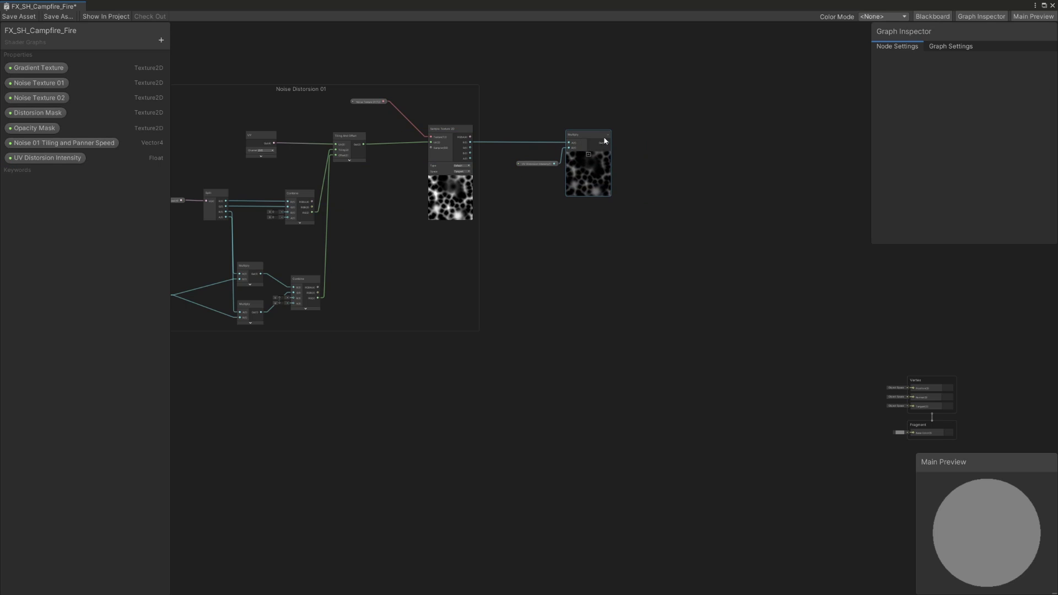
pyautogui.moveTo(646, 179); pyautogui.dragTo(643, 305)
pyautogui.write('add')
pyautogui.press('Return')
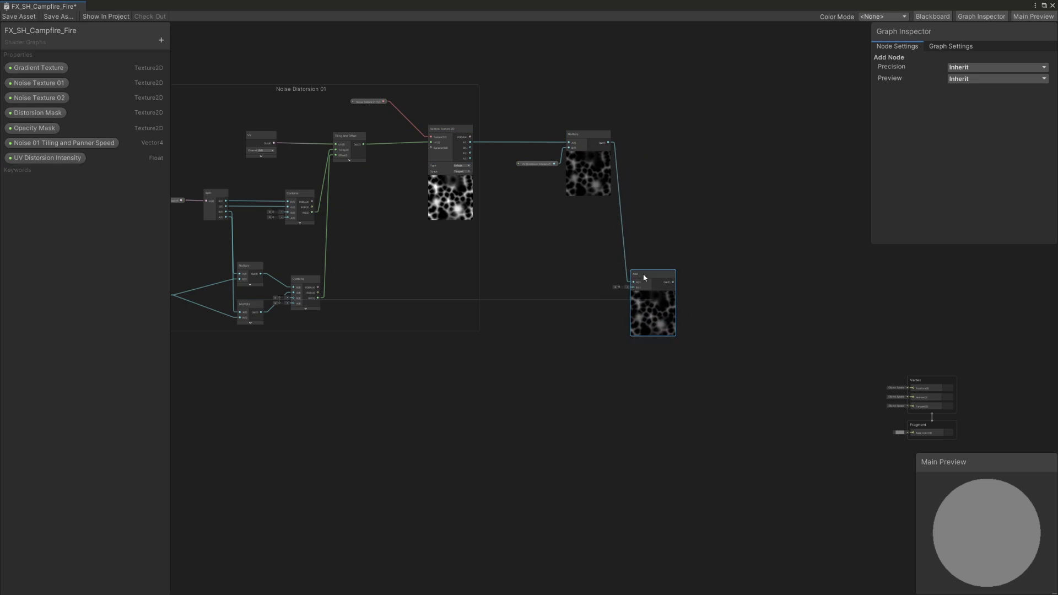
pyautogui.press('space')
pyautogui.write('uv')
pyautogui.doubleClick(576, 328)
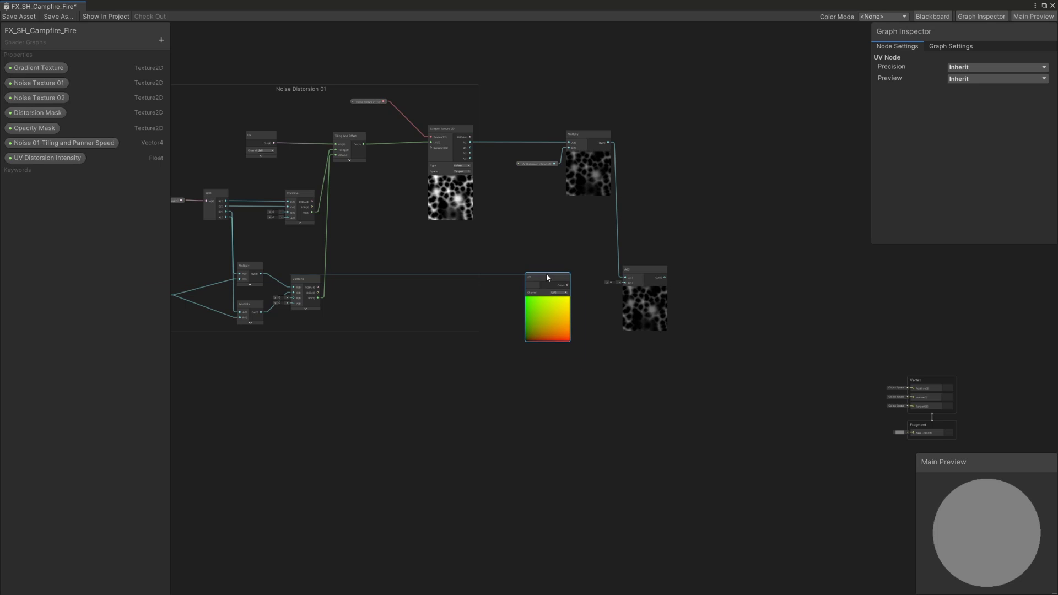
pyautogui.moveTo(567, 285)
pyautogui.mouseDown()
pyautogui.moveTo(635, 289)
pyautogui.moveTo(564, 274)
pyautogui.mouseUp()
# - Add a new Sample Texture 2D node after the Add node
pyautogui.click(731, 280)
pyautogui.press('space')
pyautogui.write('texture sample 2d')
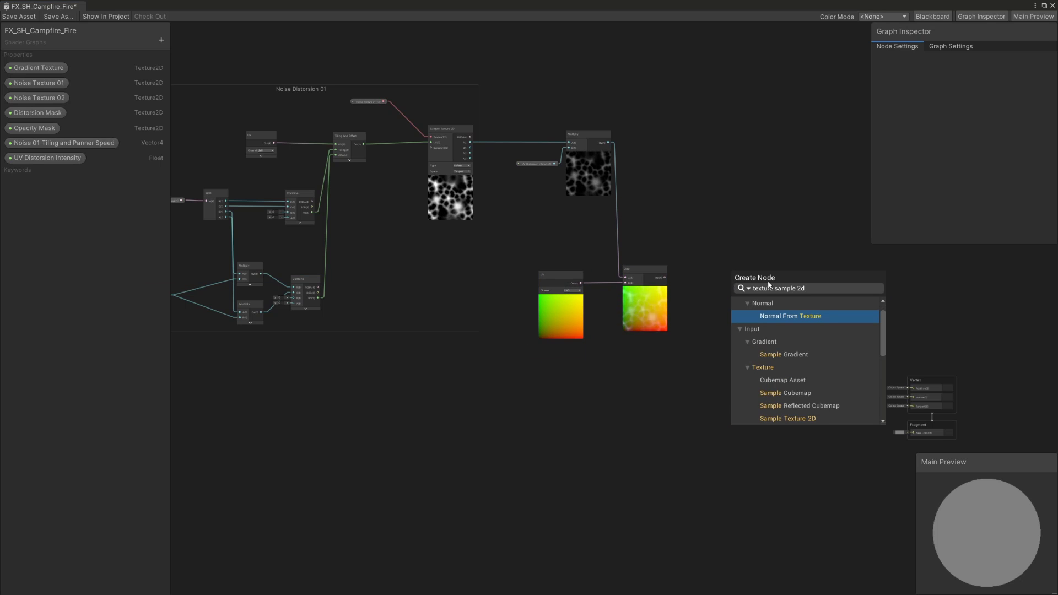
pyautogui.doubleClick(825, 416)
pyautogui.moveTo(747, 285); pyautogui.dragTo(733, 263)
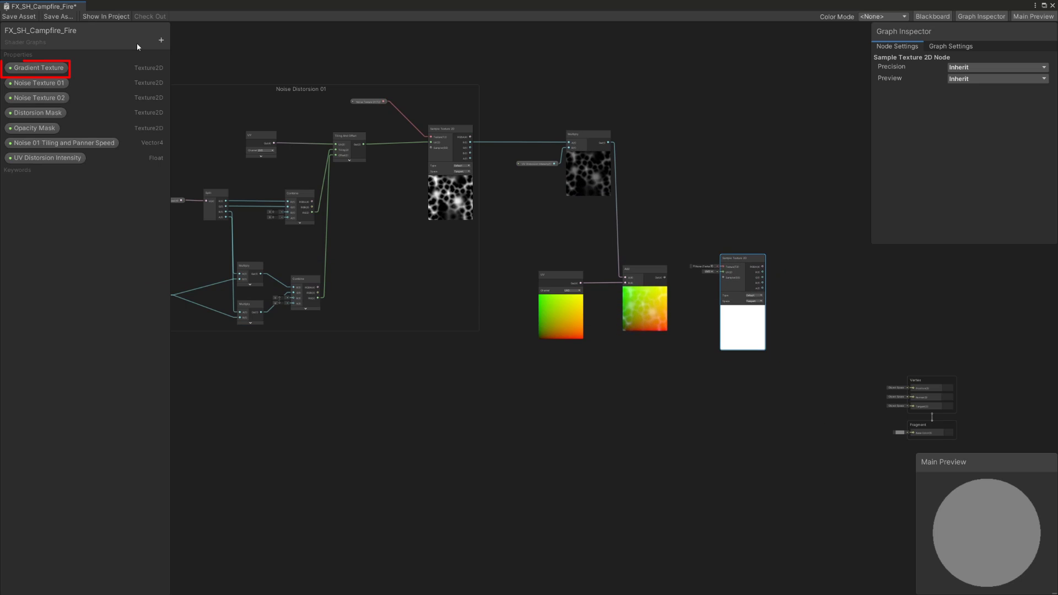
# - Place the Gradient Texture property in the graph, connect it to the new Sample Texture 2D's Texture input and connect Add's output to its UV input
pyautogui.moveTo(60, 67); pyautogui.dragTo(624, 214)
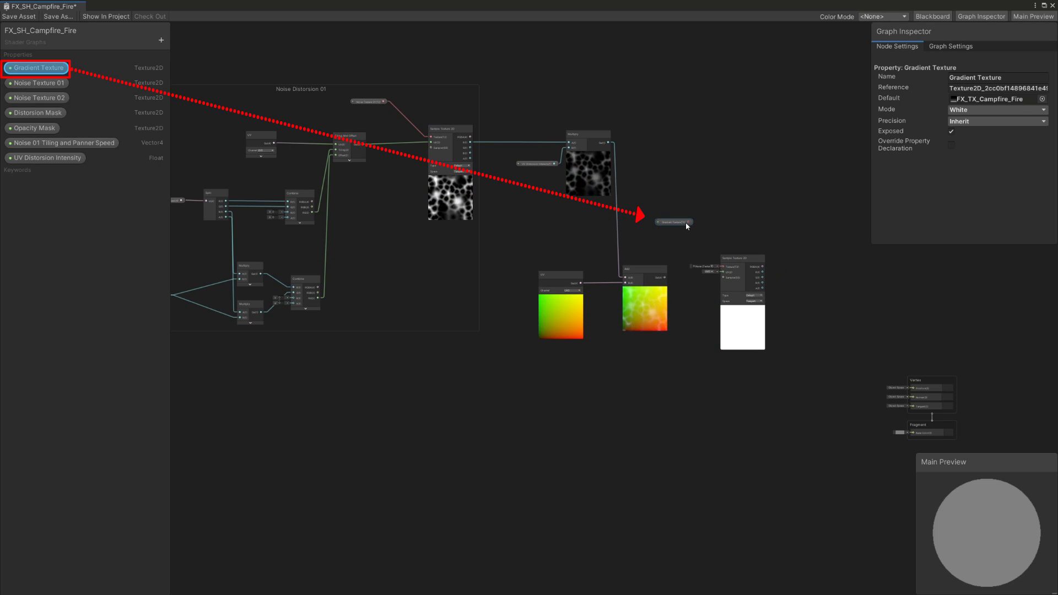
pyautogui.scroll(5, 789, 327)
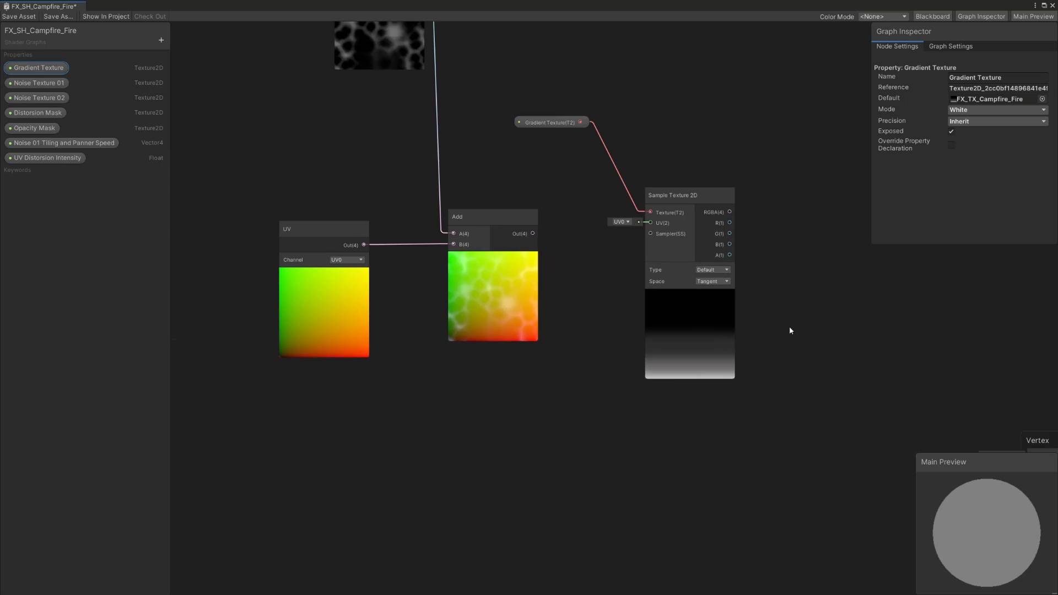
pyautogui.click(785, 311)
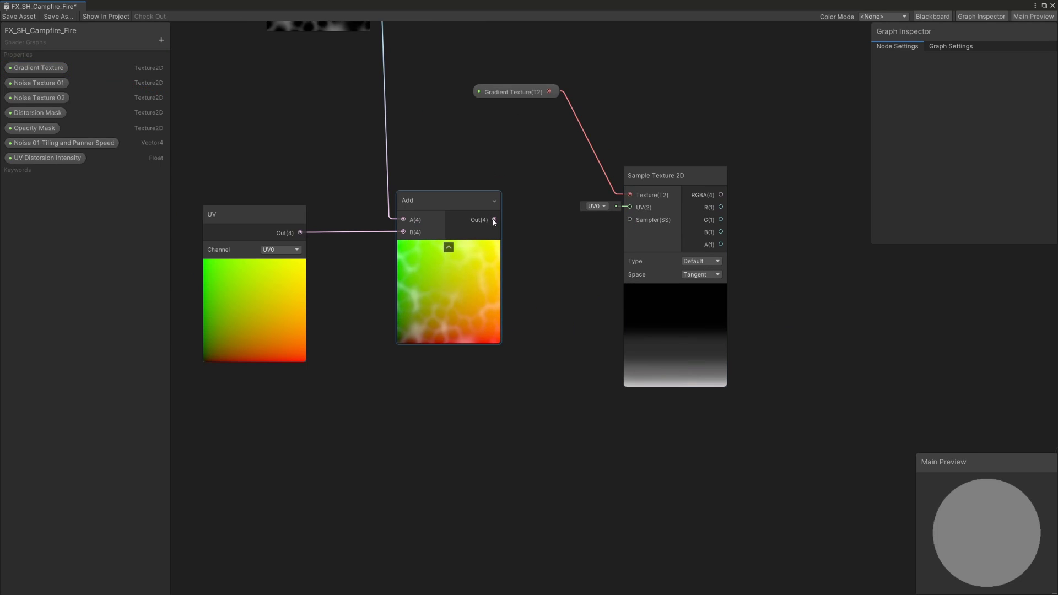
pyautogui.moveTo(495, 219); pyautogui.dragTo(555, 224)
pyautogui.moveTo(634, 206); pyautogui.dragTo(631, 207)
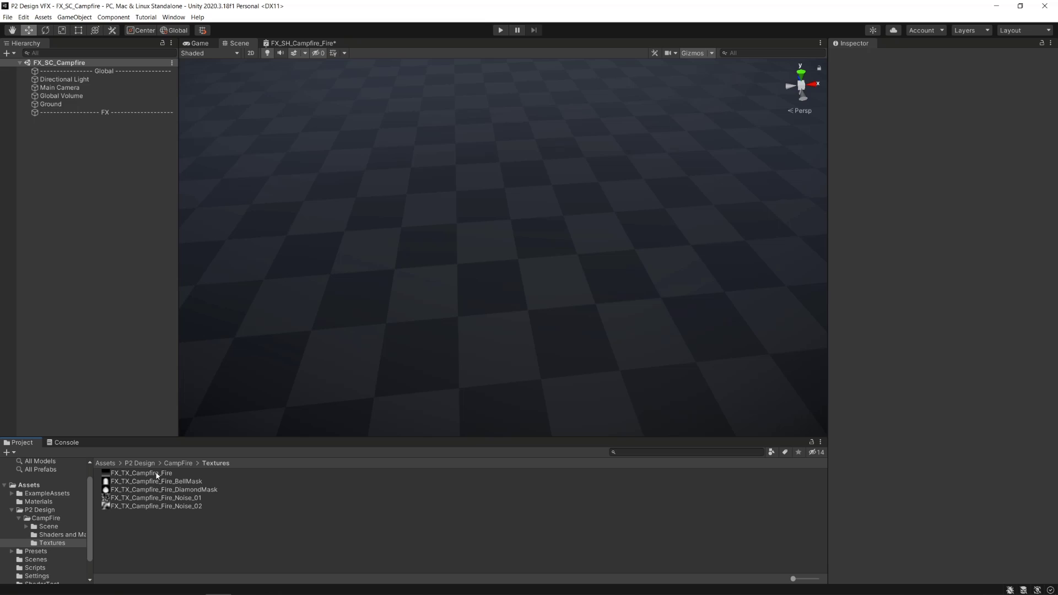
# - Set the FX_TX_Campfire_Fire texture's Wrap Mode to Clamp in its import settings
pyautogui.click(158, 475)
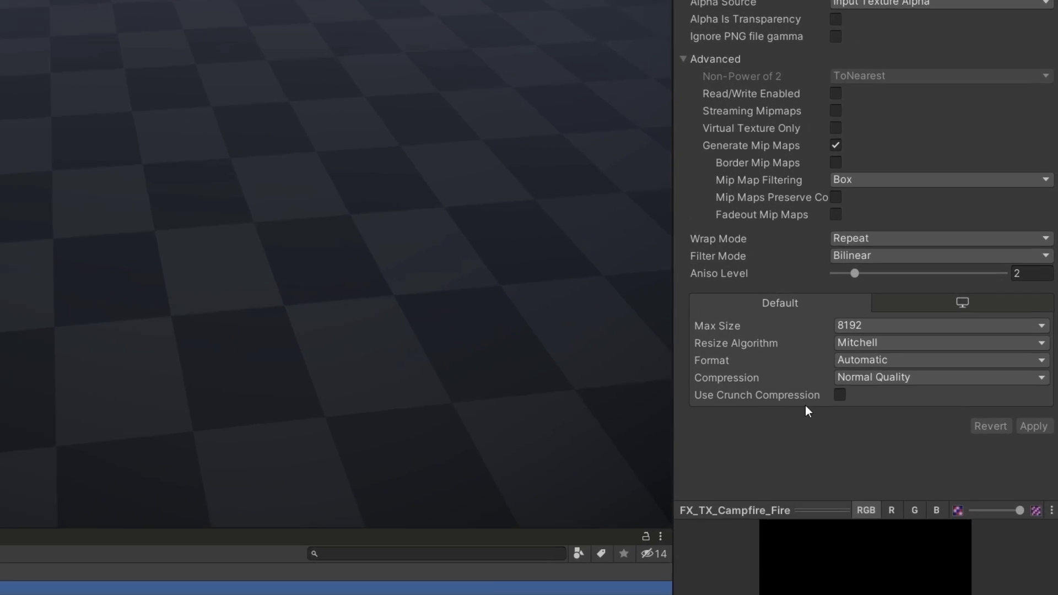
pyautogui.click(971, 266)
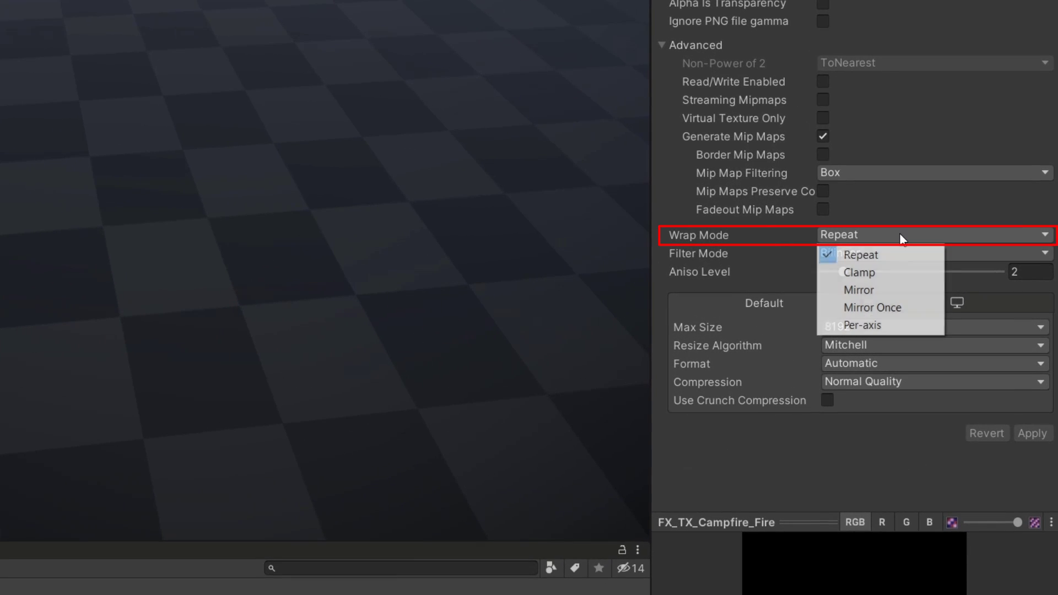
pyautogui.click(888, 273)
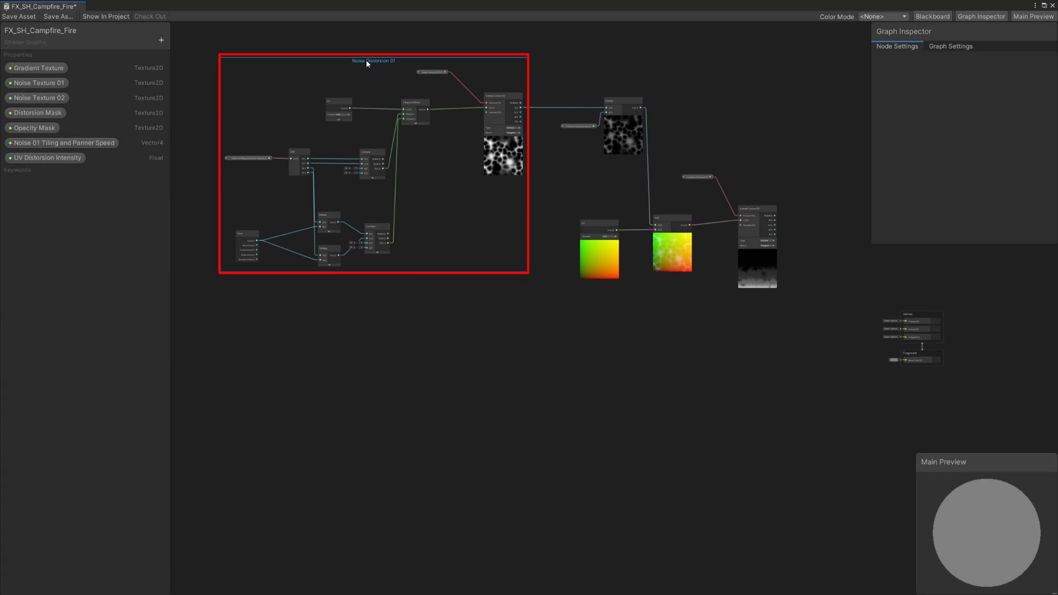
# - Duplicate the Noise Distorsion 01 group with its nodes and place the copy below the original
pyautogui.rightClick(367, 62)
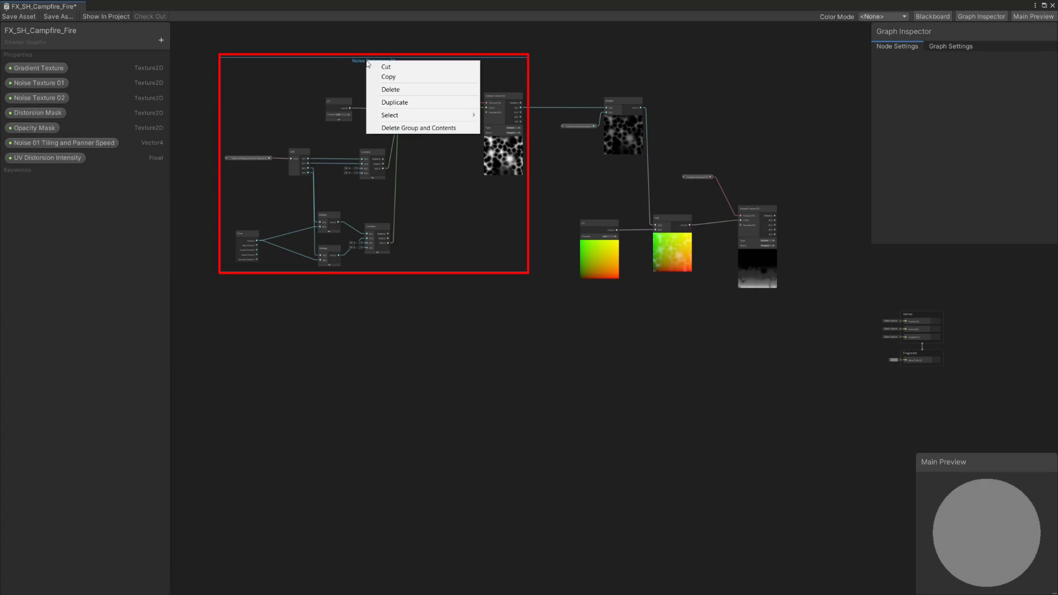
pyautogui.click(419, 104)
pyautogui.scroll(5, 451, 207)
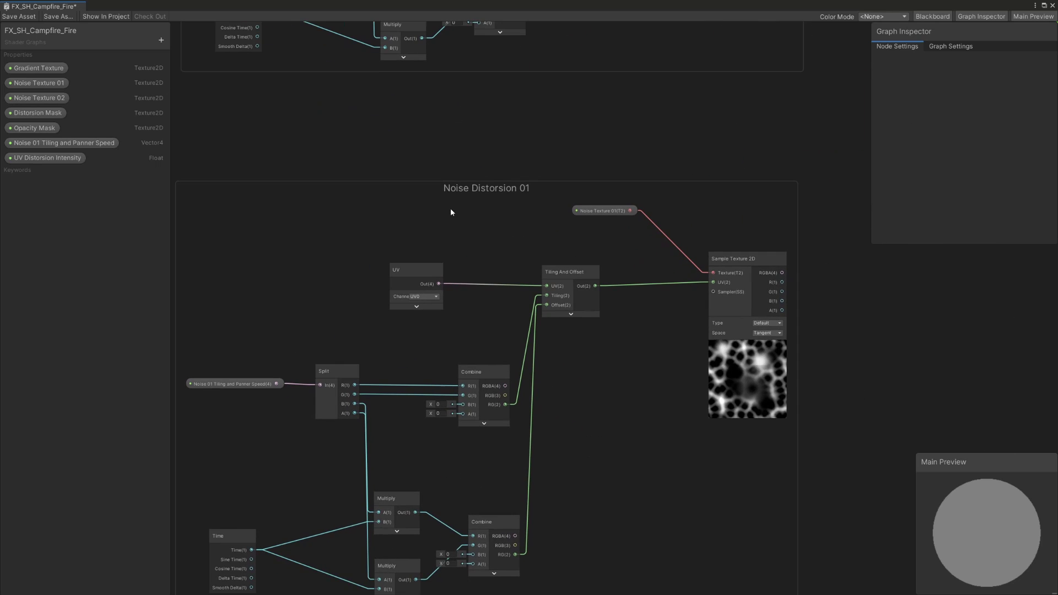
# - Replace Noise Texture 01 with the Noise Texture 02 property as the Texture input of the duplicated group's Sample Texture 2D
pyautogui.moveTo(45, 99); pyautogui.dragTo(713, 273)
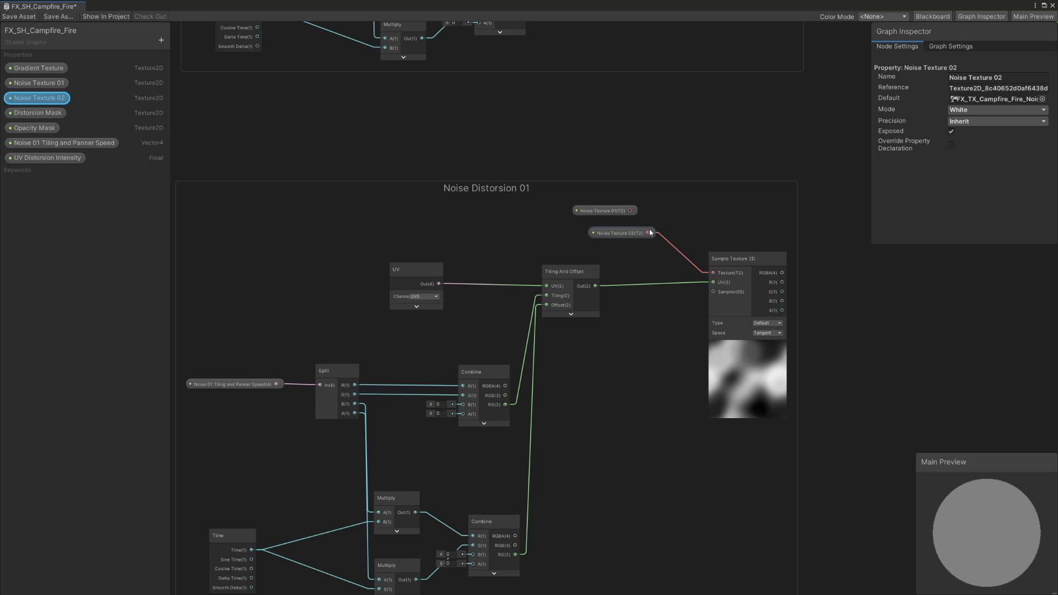
pyautogui.click(606, 212)
pyautogui.press('Delete')
pyautogui.moveTo(618, 235); pyautogui.dragTo(614, 242)
pyautogui.moveTo(614, 242); pyautogui.dragTo(777, 158, button='middle')
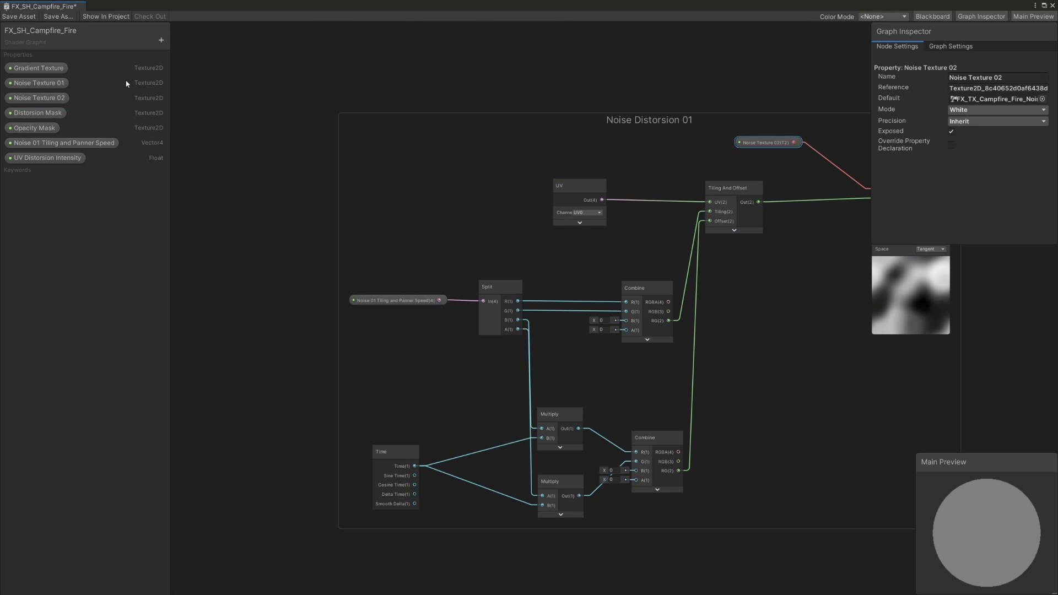
# - Create a Vector 4 property named Noise 02 Tiling and Panner Speed
pyautogui.click(160, 41)
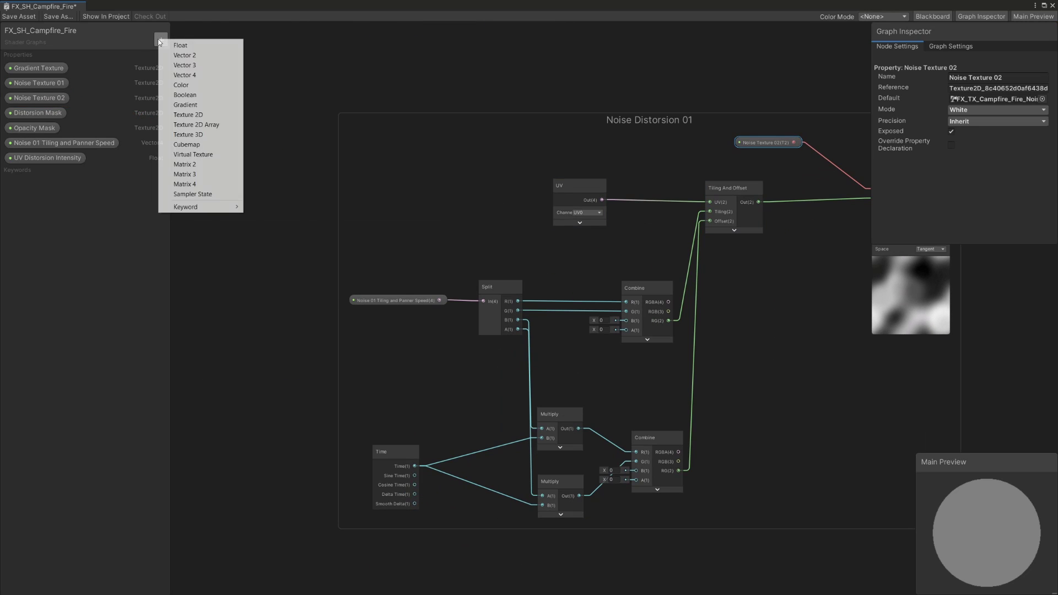
pyautogui.click(208, 75)
pyautogui.write('Noise 02 Tiling and Panner Speed')
pyautogui.press('Return')
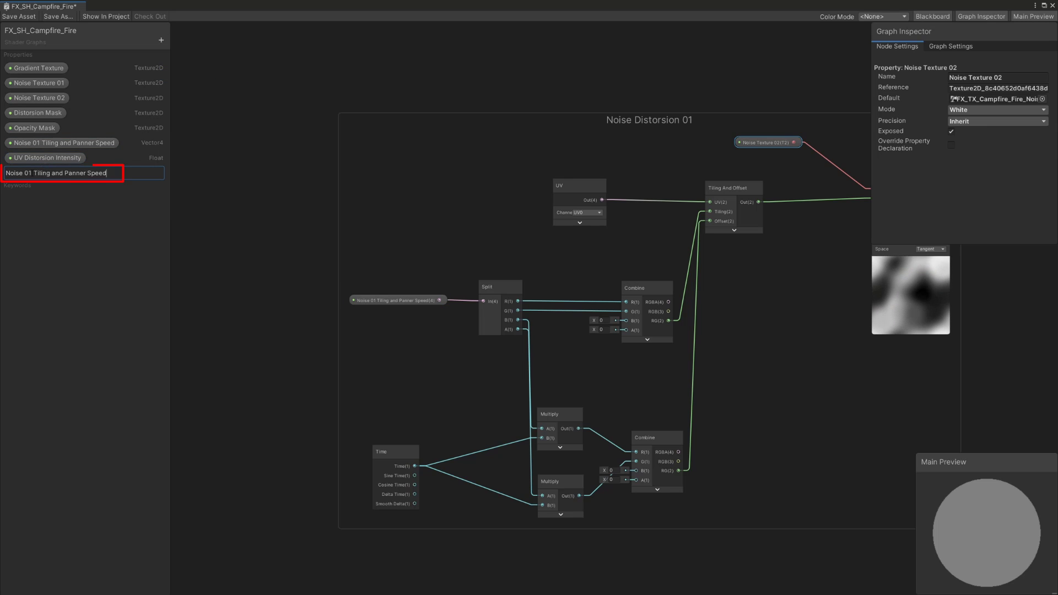
# - In the duplicated group, connect Noise 02 Tiling and Panner Speed to the Split node and delete the Noise 01 Tiling and Panner Speed node
pyautogui.moveTo(87, 173); pyautogui.dragTo(355, 281)
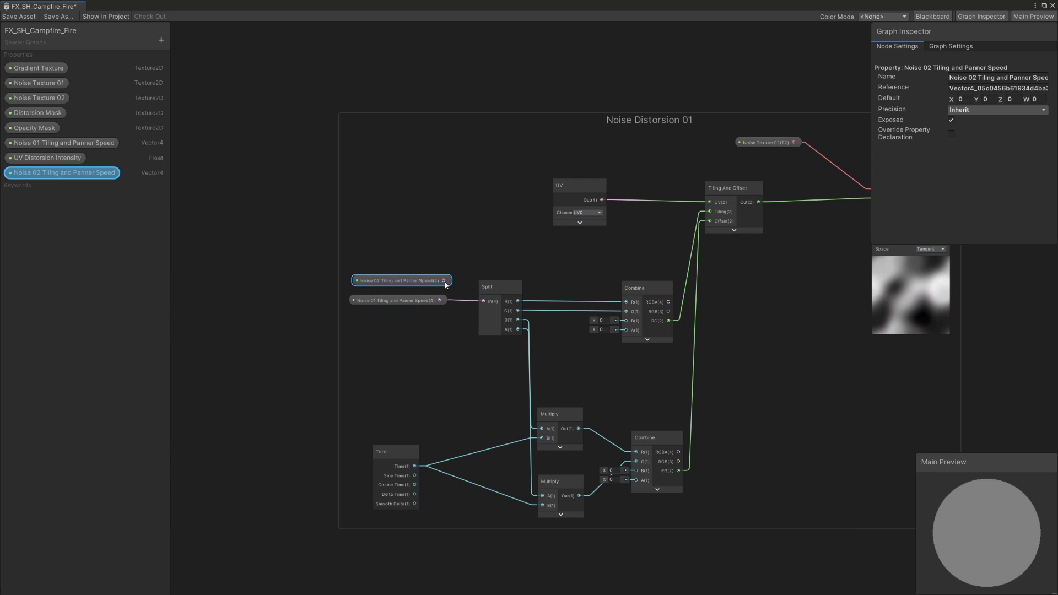
pyautogui.moveTo(444, 281); pyautogui.dragTo(481, 301)
pyautogui.press('Delete')
pyautogui.moveTo(418, 283); pyautogui.dragTo(417, 284)
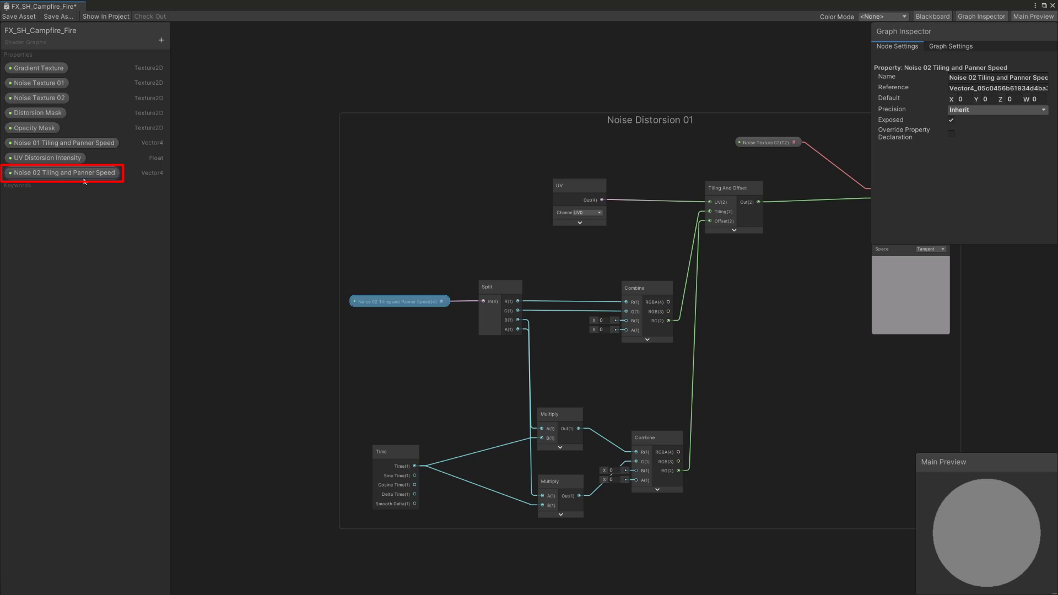
# - Set the Noise 02 Tiling and Panner Speed default to X 1, Y 1, Z 0, W -0.2
pyautogui.click(966, 99)
pyautogui.write('1')
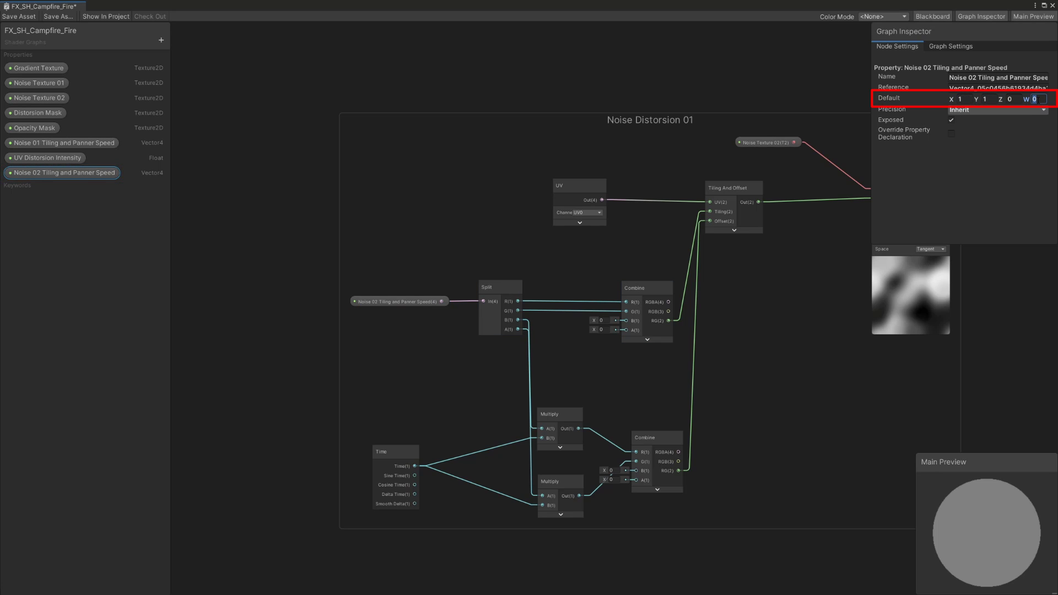
pyautogui.write('-0.2')
pyautogui.press('Return')
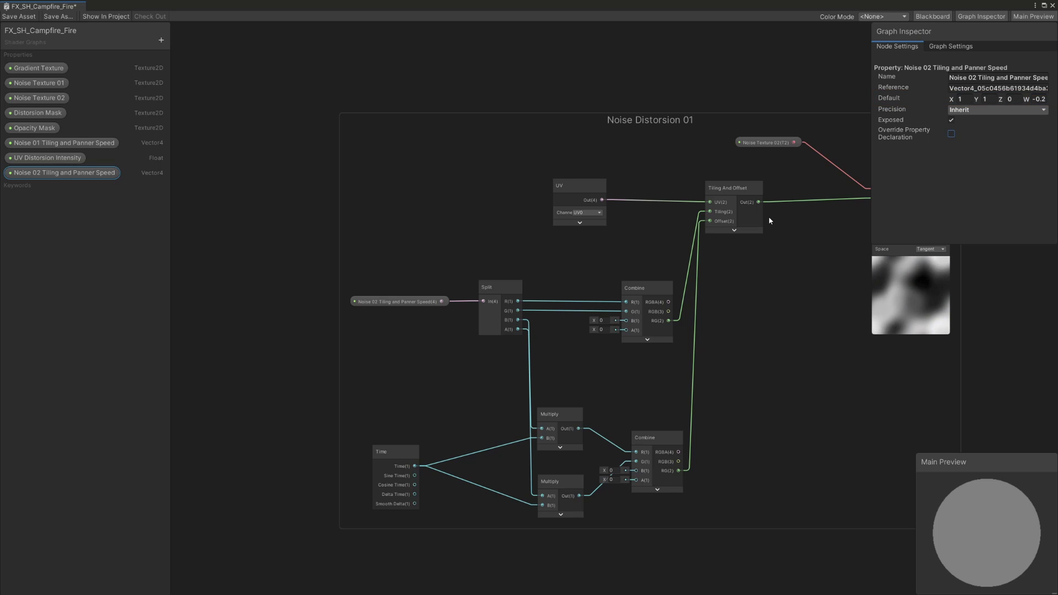
# - Move the UV, Add, Gradient Texture and gradient Sample Texture 2D nodes together further down the graph
pyautogui.scroll(-5, 609, 307)
pyautogui.moveTo(728, 375); pyautogui.dragTo(529, 262)
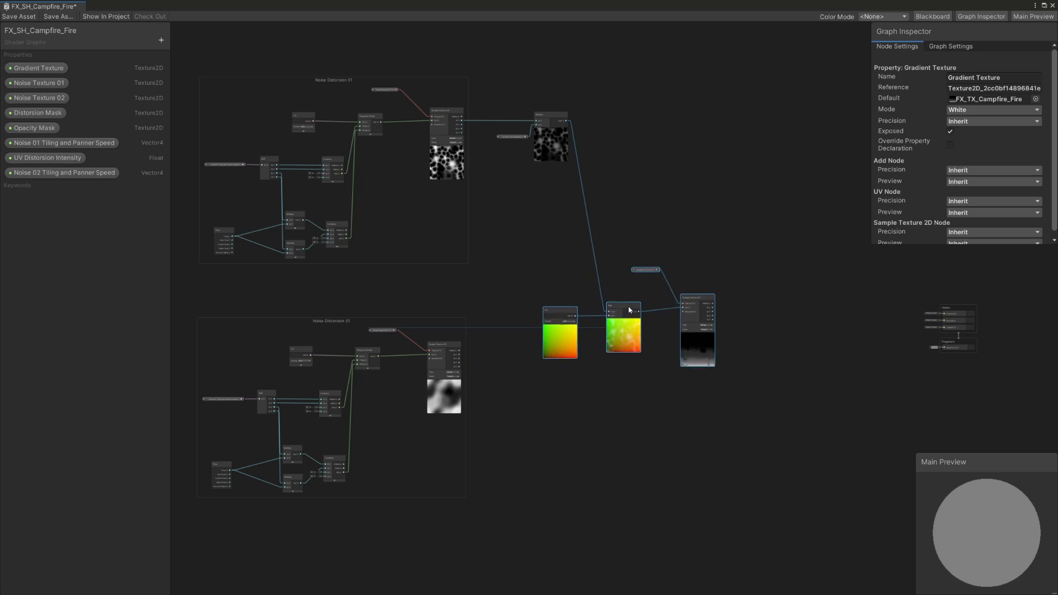
pyautogui.moveTo(630, 310); pyautogui.dragTo(644, 447)
# - Insert an Add node that sums the RGBA outputs of both noise groups and feed it into the UV Distorsion Intensity Multiply
pyautogui.click(489, 293)
pyautogui.press('space')
pyautogui.write('add')
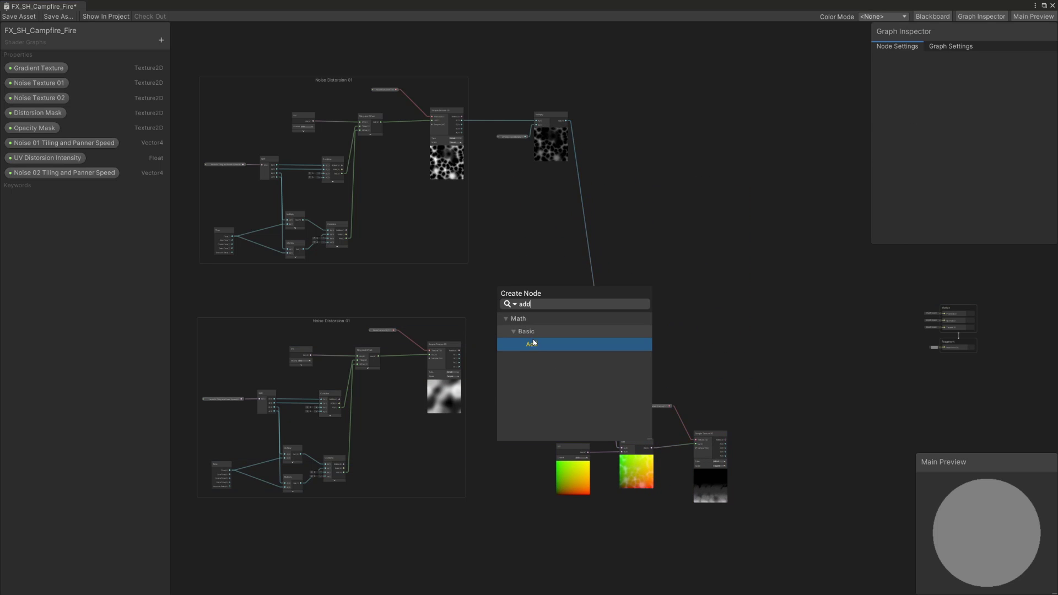
pyautogui.click(533, 344)
pyautogui.moveTo(505, 318); pyautogui.dragTo(510, 364)
pyautogui.scroll(2, 511, 358)
pyautogui.moveTo(465, 66); pyautogui.dragTo(606, 165)
pyautogui.moveTo(574, 107); pyautogui.dragTo(623, 407)
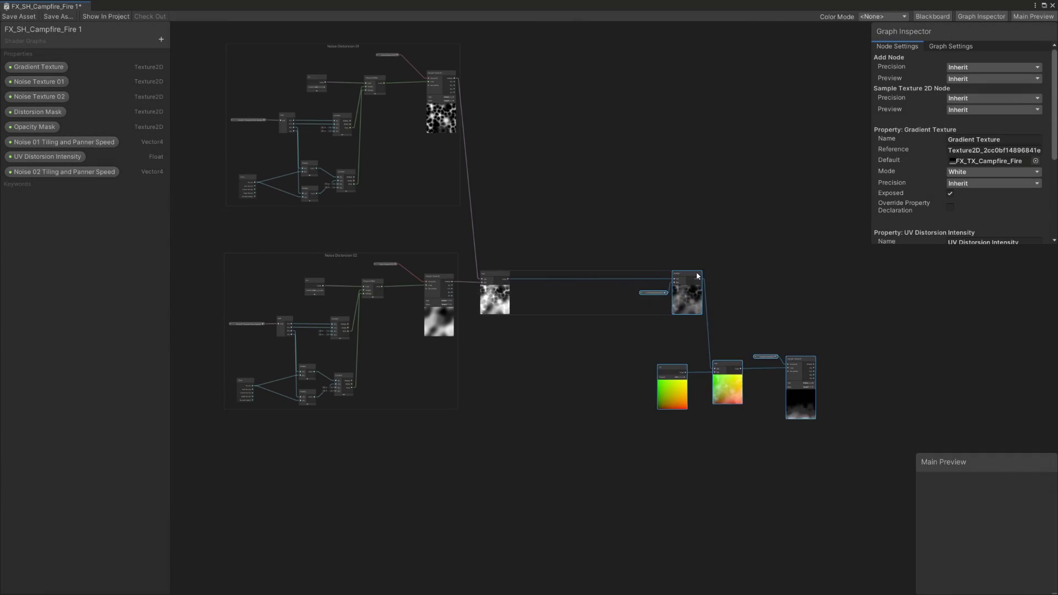
# - Insert a Multiply node between the noise Add node and the UV Distorsion Intensity Multiply
pyautogui.press('space')
pyautogui.write('mult')
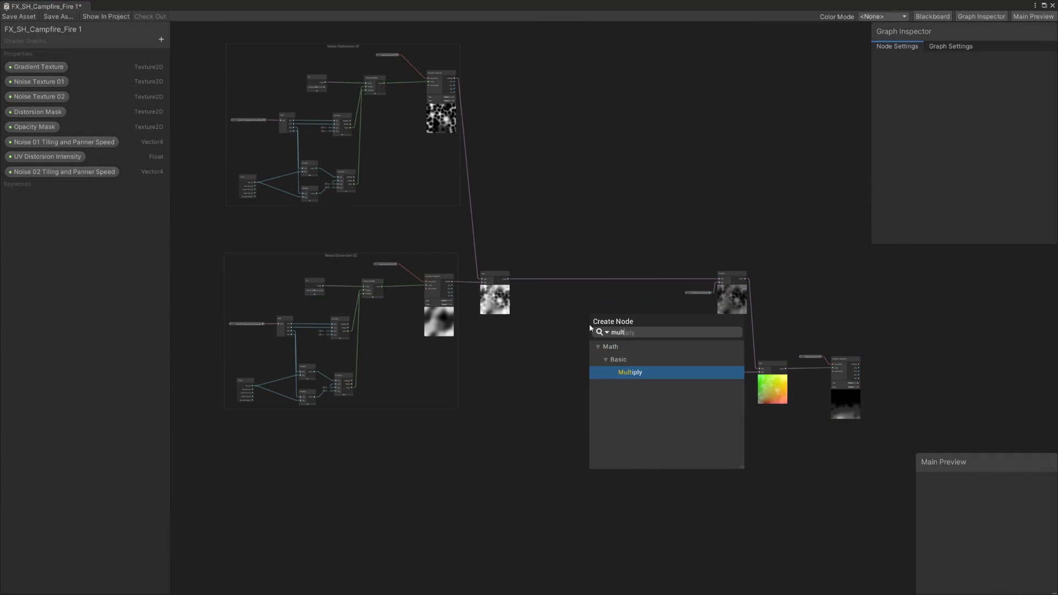
pyautogui.click(660, 371)
pyautogui.scroll(3, 606, 322)
pyautogui.moveTo(445, 265); pyautogui.dragTo(607, 266)
# - Add a Sample Texture 2D node for the mask below the noise Add and new Multiply nodes
pyautogui.press('space')
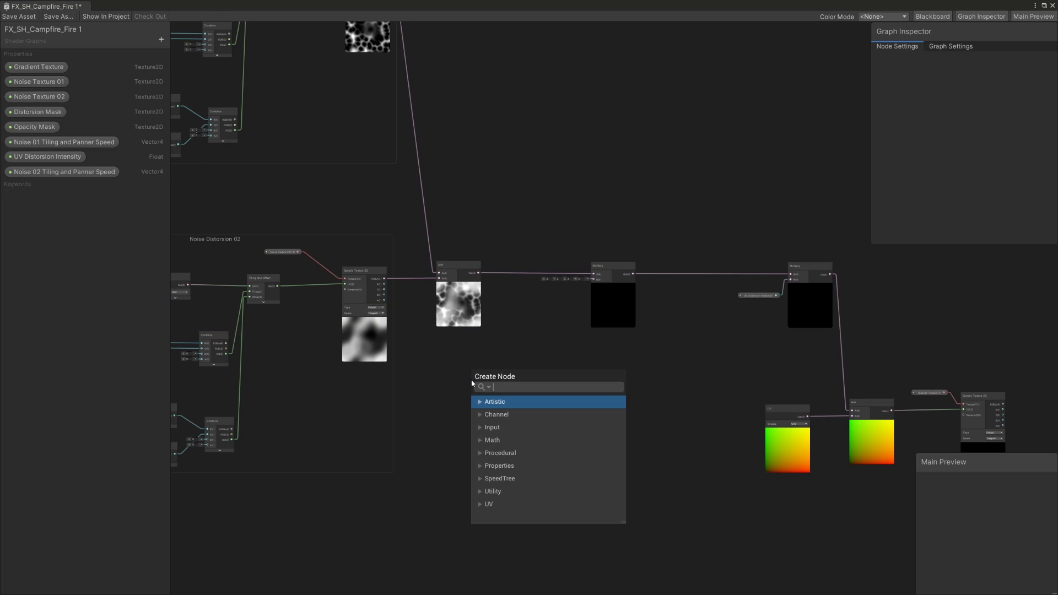
pyautogui.write('texture sam')
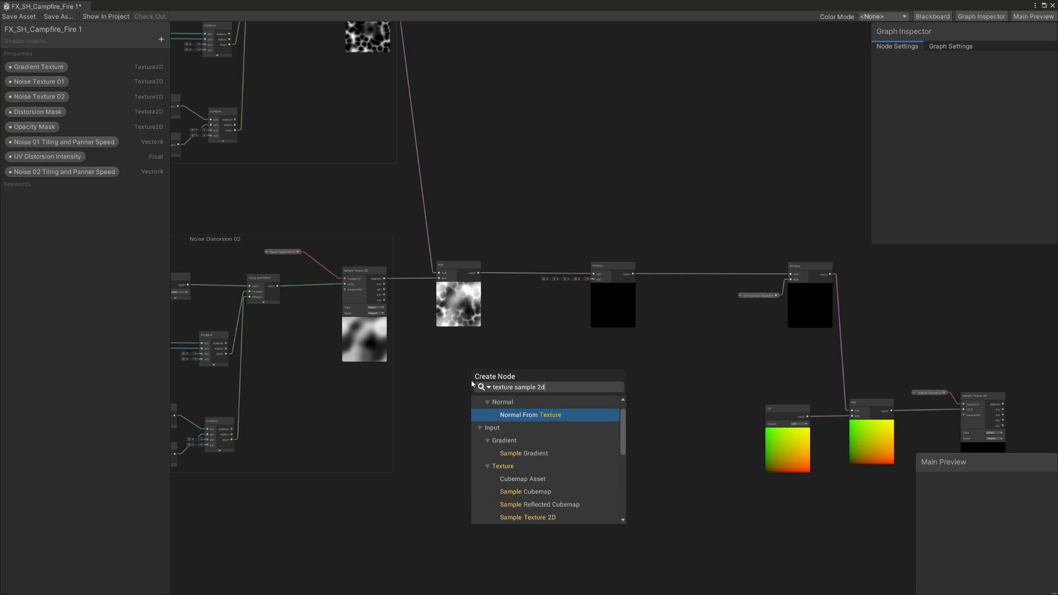
pyautogui.write('ple 2d')
pyautogui.doubleClick(574, 517)
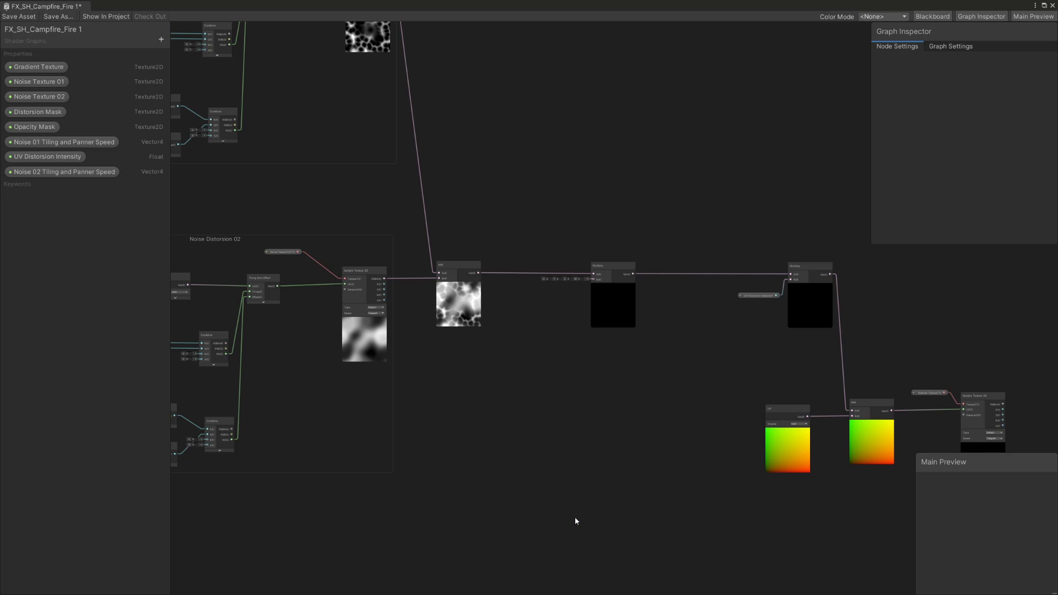
pyautogui.moveTo(493, 395); pyautogui.dragTo(517, 368)
pyautogui.click(505, 348)
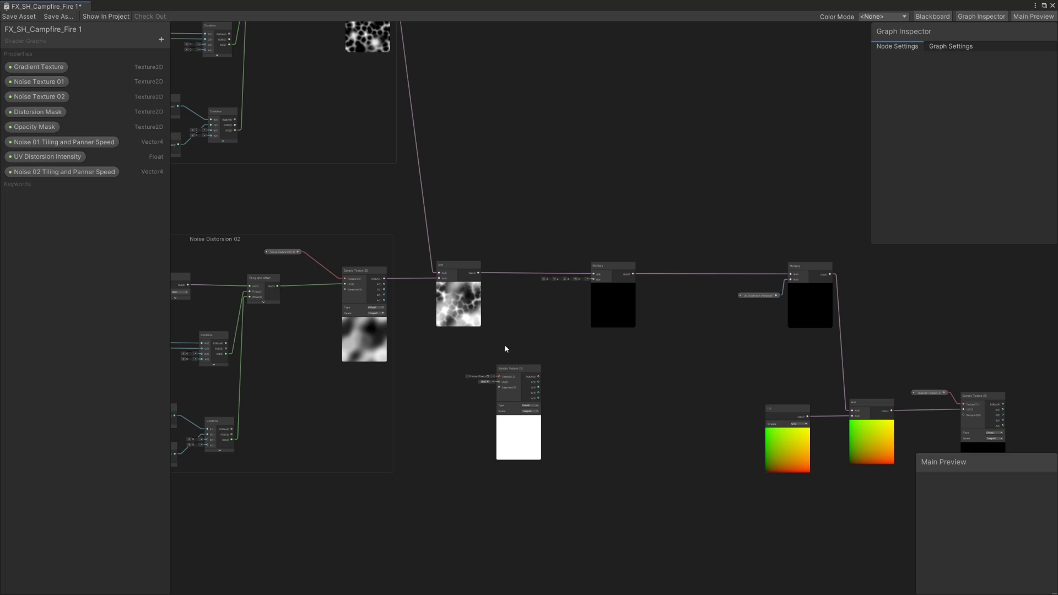
# - Connect the Distorsion Mask property to the new Sample Texture 2D's Texture input and its RGBA output to the new Multiply's B input
pyautogui.click(47, 115)
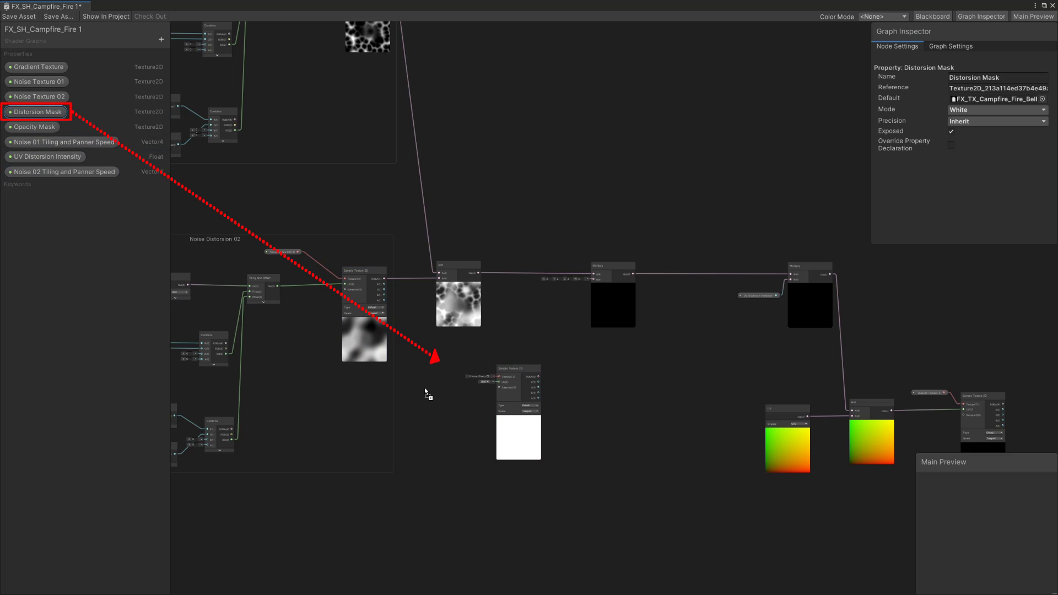
pyautogui.scroll(3, 449, 364)
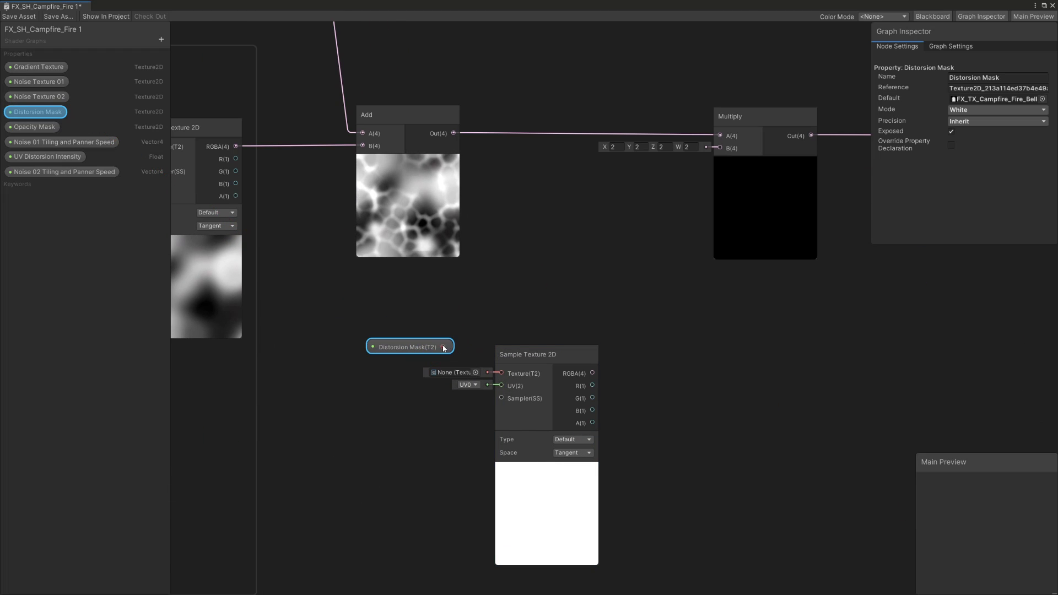
pyautogui.moveTo(443, 347); pyautogui.dragTo(493, 373)
pyautogui.moveTo(592, 374); pyautogui.dragTo(719, 147)
# - Move the Vertex and Fragment stack further right and add a Multiply node after the gradient Sample Texture 2D
pyautogui.scroll(-3, 726, 242)
pyautogui.scroll(-5, 761, 294)
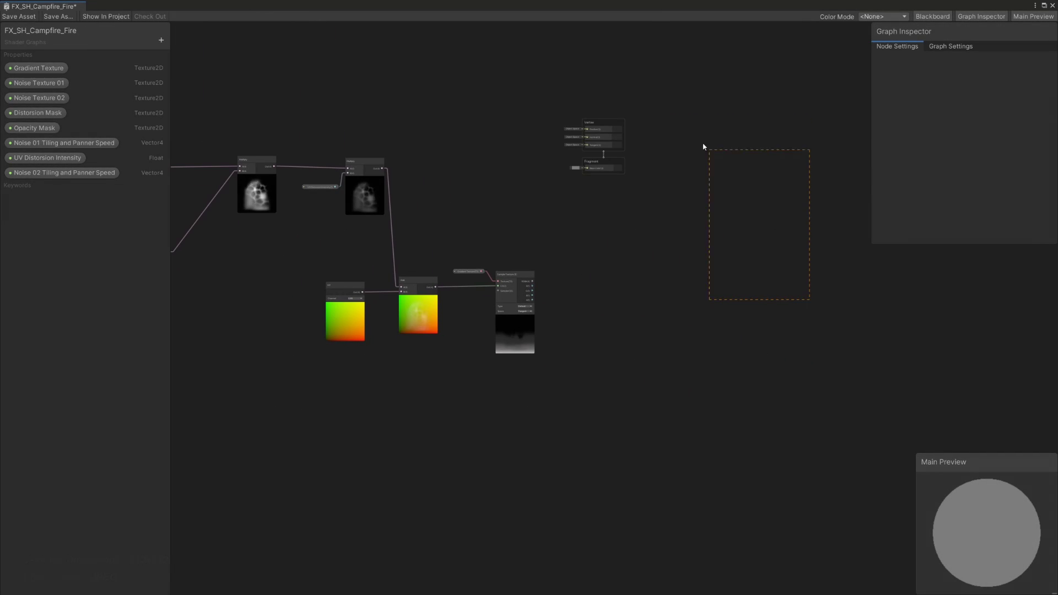
pyautogui.scroll(2, 616, 277)
pyautogui.press('space')
pyautogui.write('multiply')
pyautogui.press('Escape')
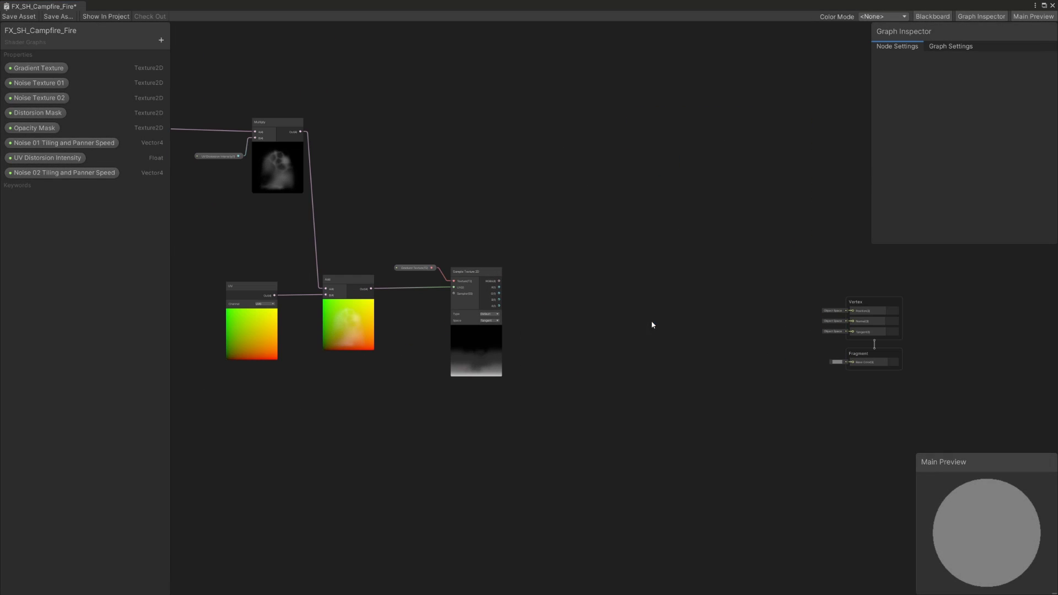
# - Add a Vertex Color node and multiply it with the gradient sample's RGBA output in the new Multiply node
pyautogui.press('space')
pyautogui.write('VERTEX')
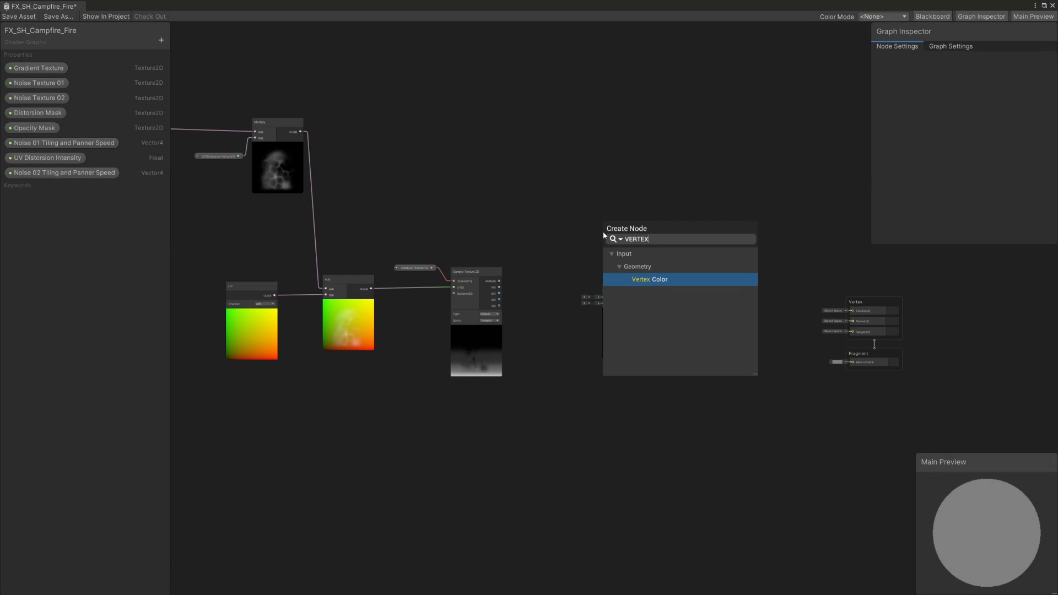
pyautogui.click(653, 279)
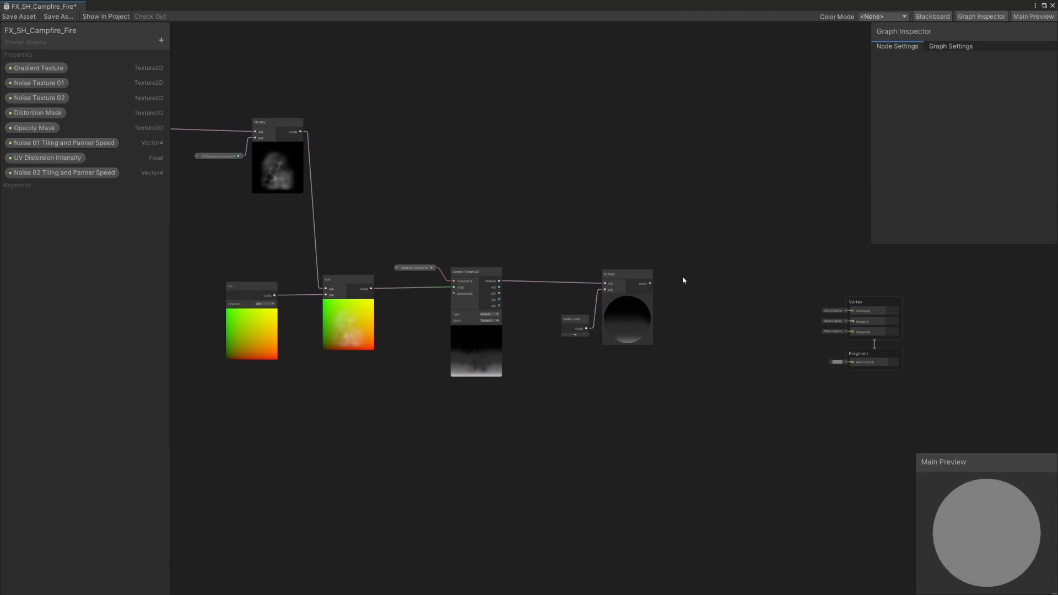
# - Add a second Multiply node and connect the vertex color Multiply's output to its B input
pyautogui.press('space')
pyautogui.write('mult')
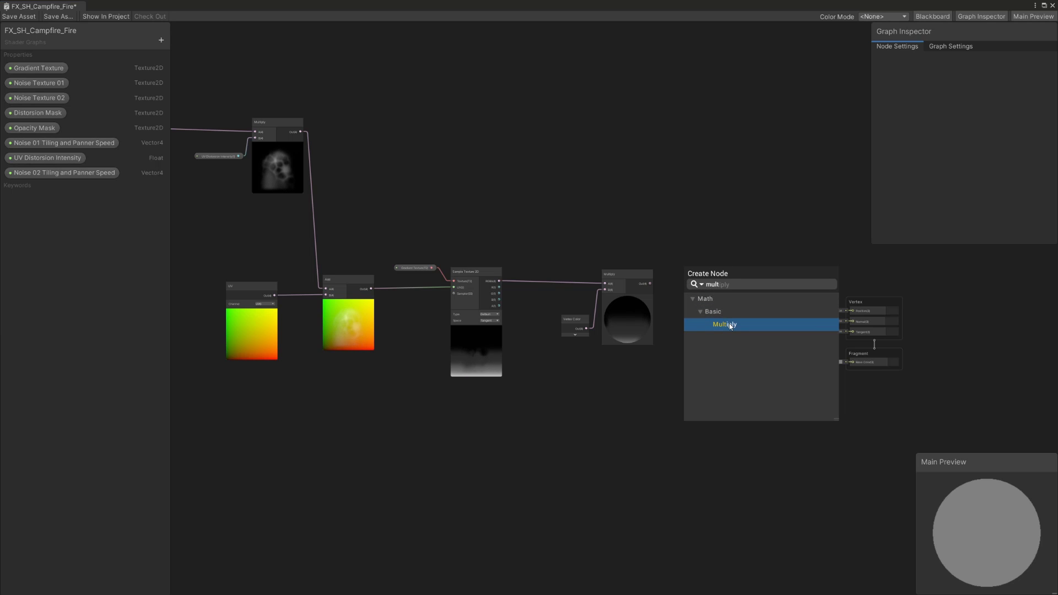
pyautogui.click(730, 325)
pyautogui.moveTo(690, 302); pyautogui.dragTo(703, 284)
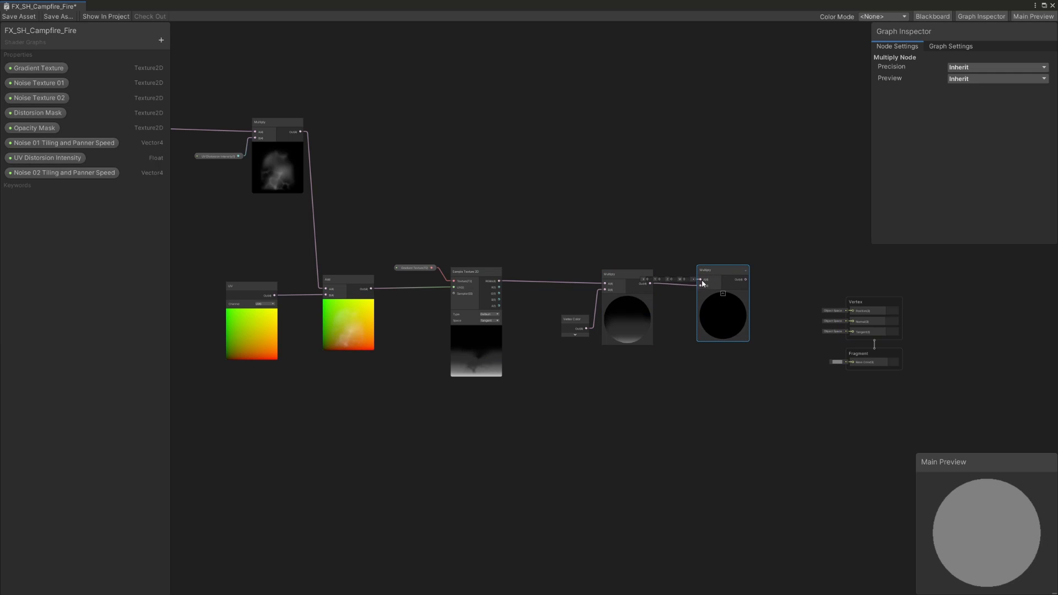
# - Create a Float property named Bloom Intensity with a default value of 3
pyautogui.click(159, 40)
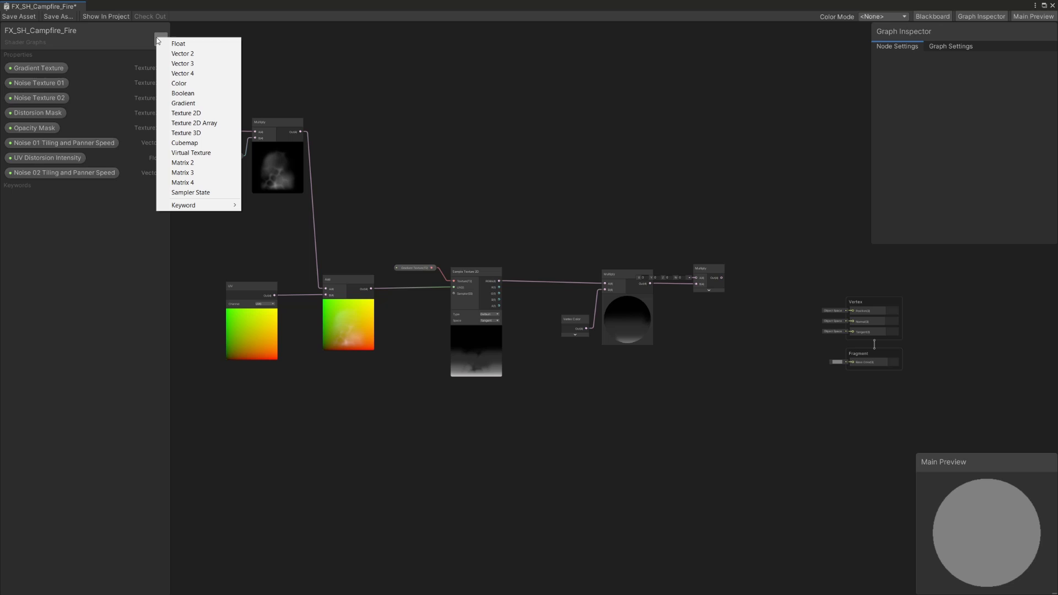
pyautogui.click(190, 44)
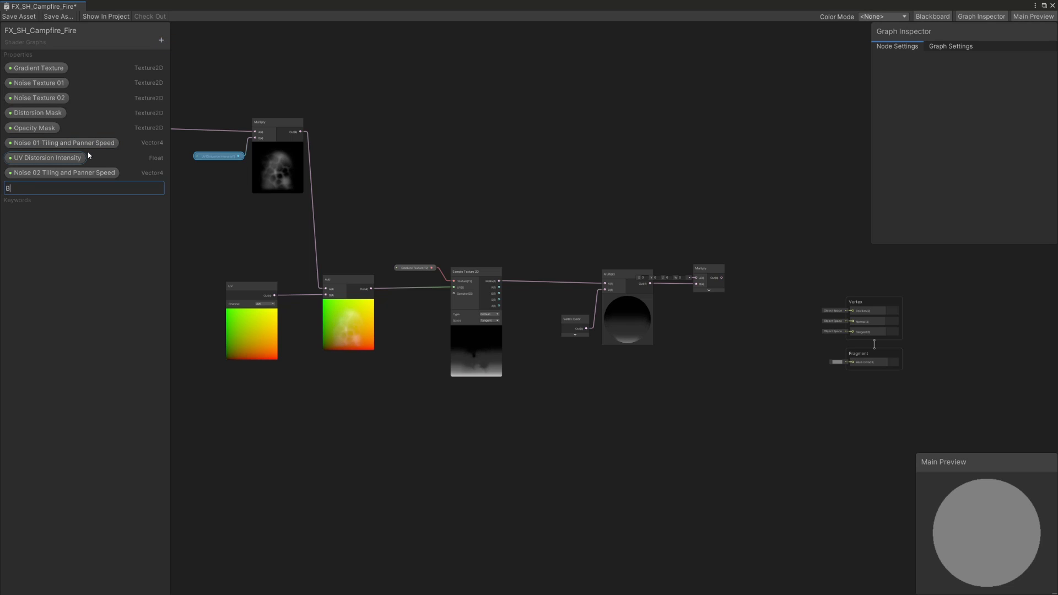
pyautogui.click(55, 190)
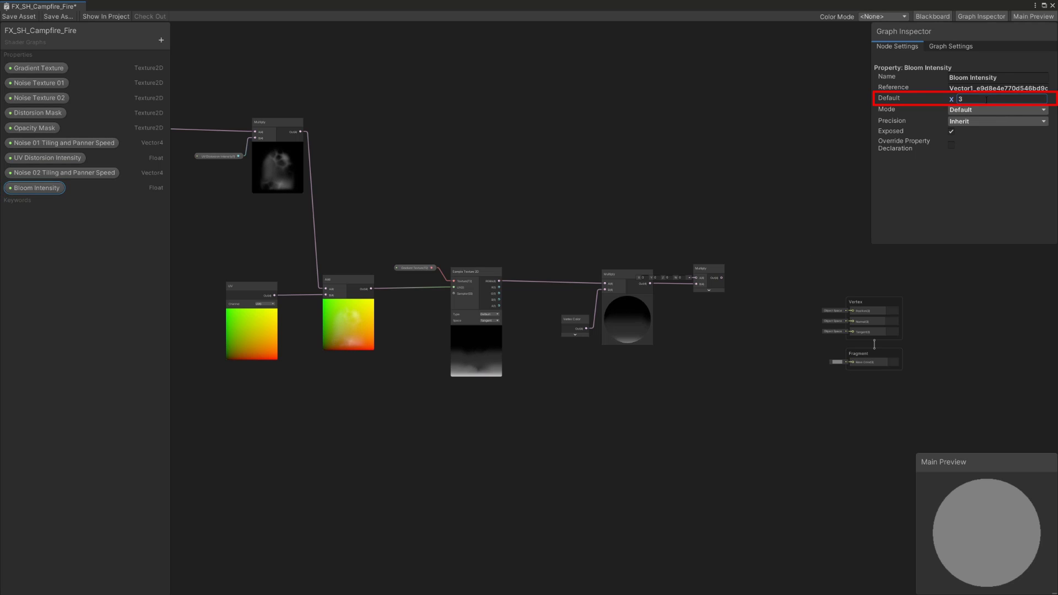
# - Connect Bloom Intensity to the last Multiply's A input and that Multiply's output to the Fragment's Base Color
pyautogui.moveTo(35, 190); pyautogui.dragTo(640, 244)
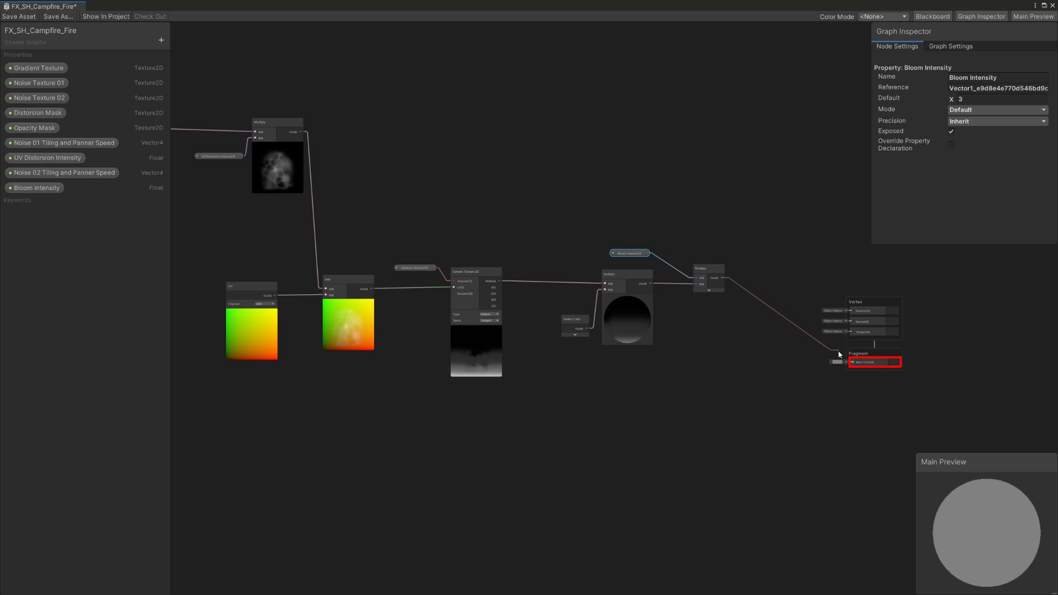
pyautogui.moveTo(853, 365); pyautogui.dragTo(853, 364)
pyautogui.click(885, 399)
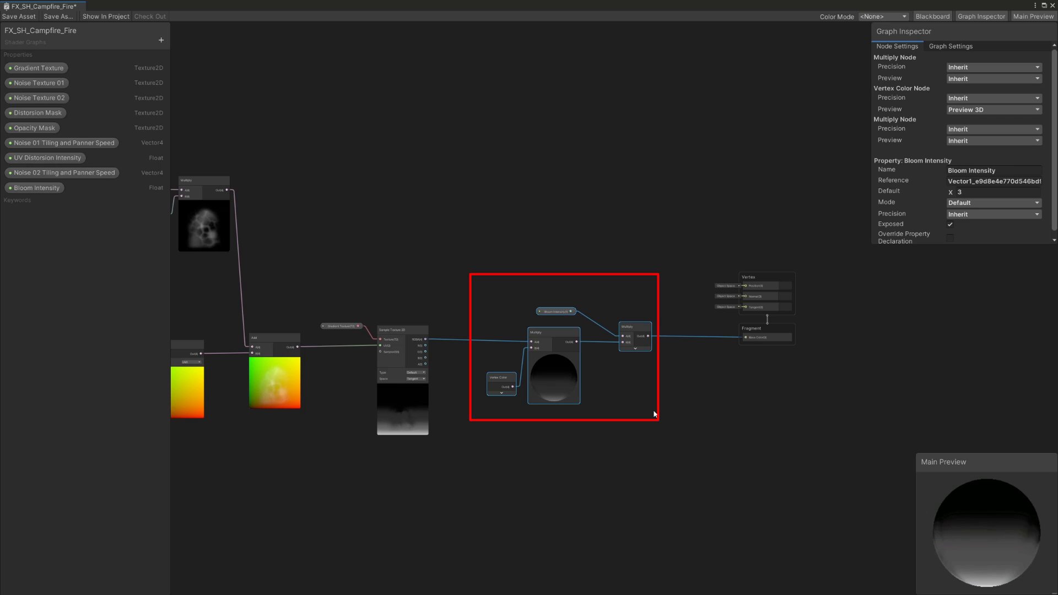
# - Group the Bloom Intensity, Vertex Color and two Multiply nodes and title the group Color
pyautogui.rightClick(558, 337)
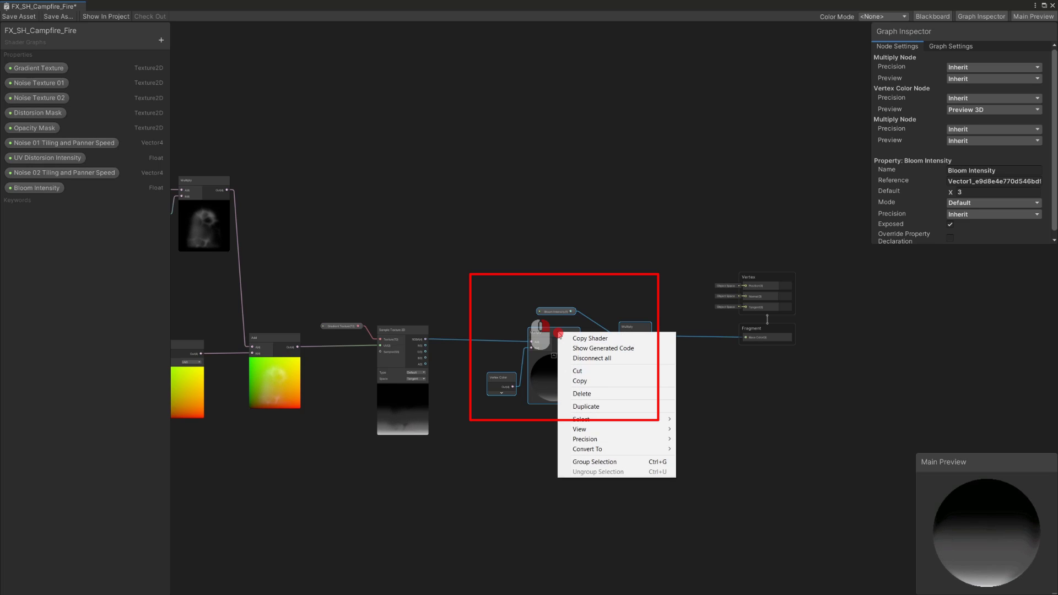
pyautogui.click(631, 465)
pyautogui.write('Color')
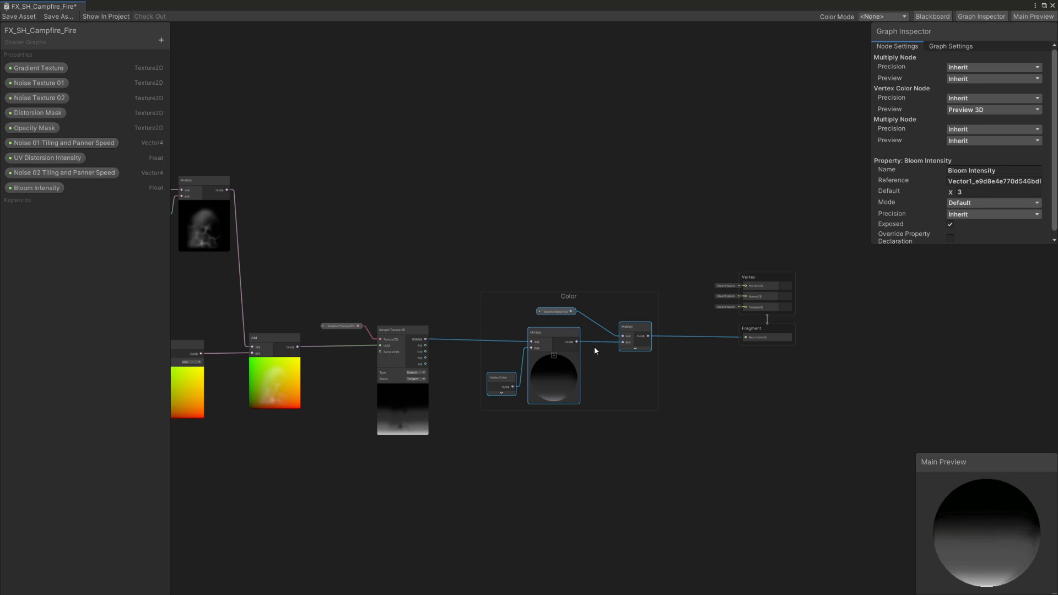
pyautogui.click(756, 427)
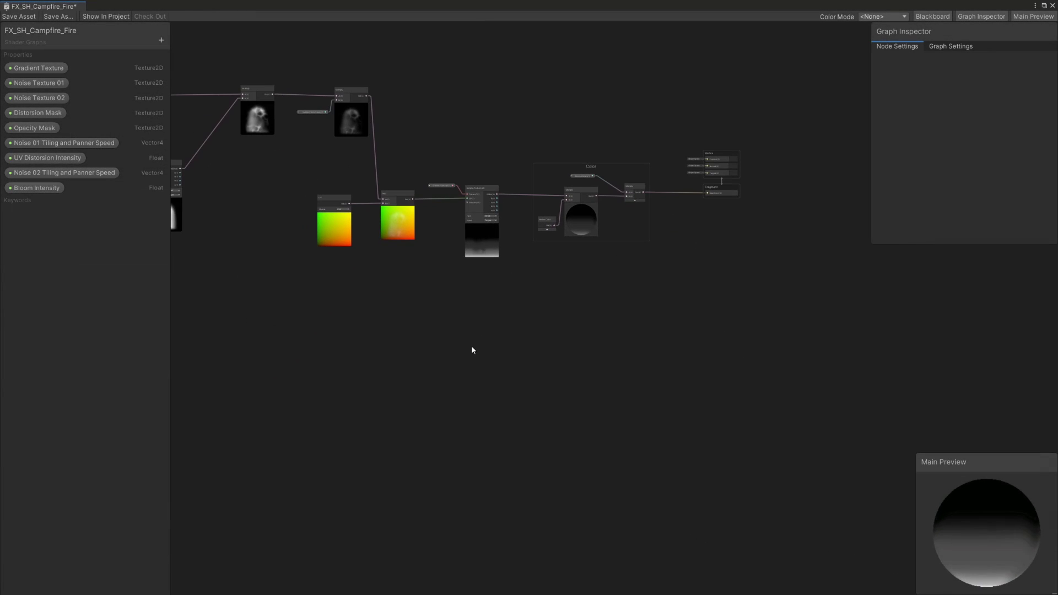
# - Add a Sample Texture 2D node in the empty area below the gradient Sample Texture 2D
pyautogui.press('space')
pyautogui.write('t')
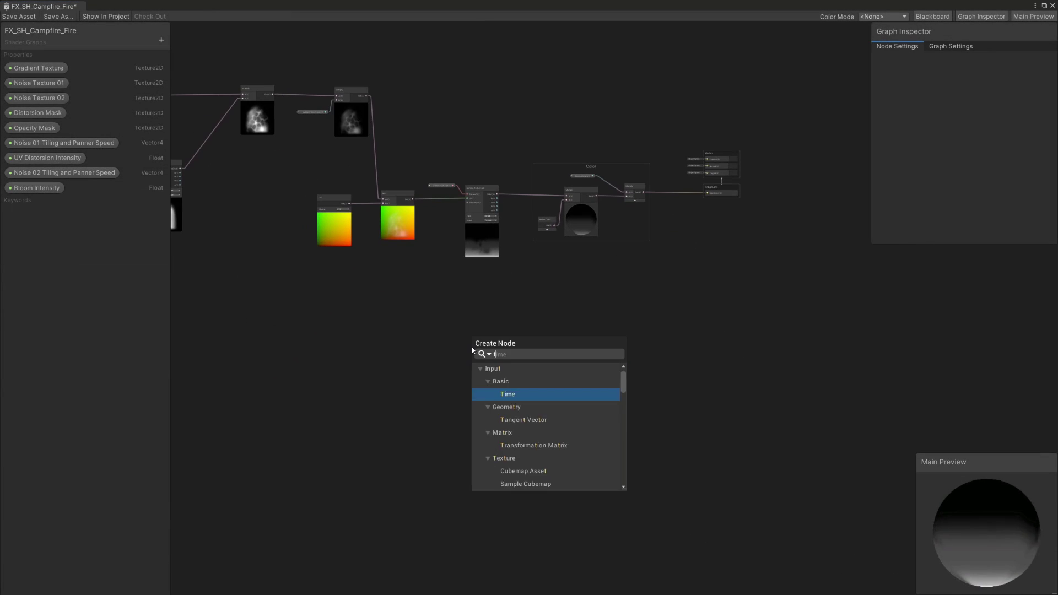
pyautogui.write('exture 2d sampler')
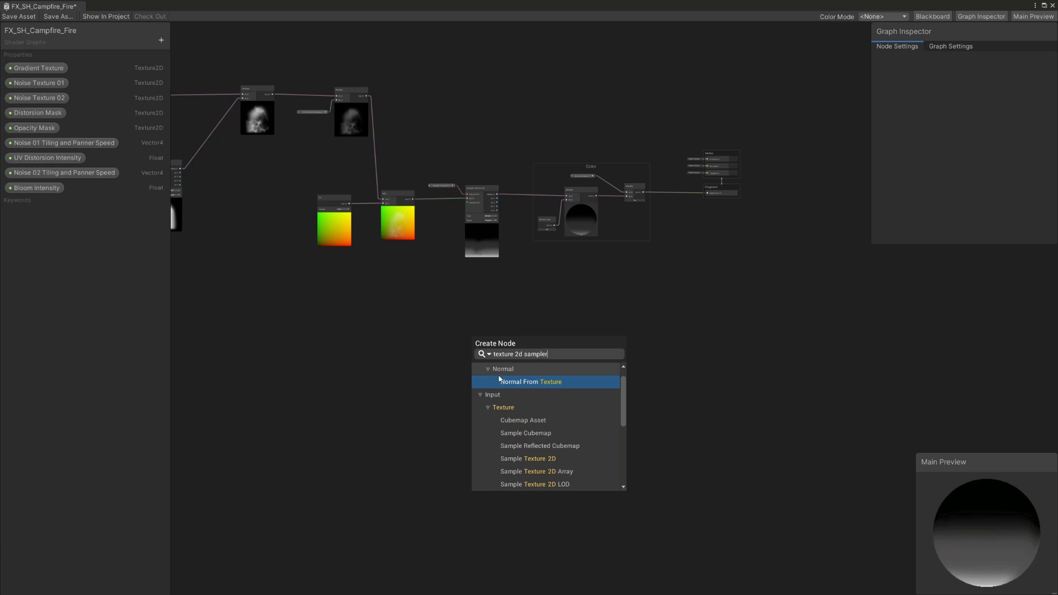
pyautogui.click(564, 465)
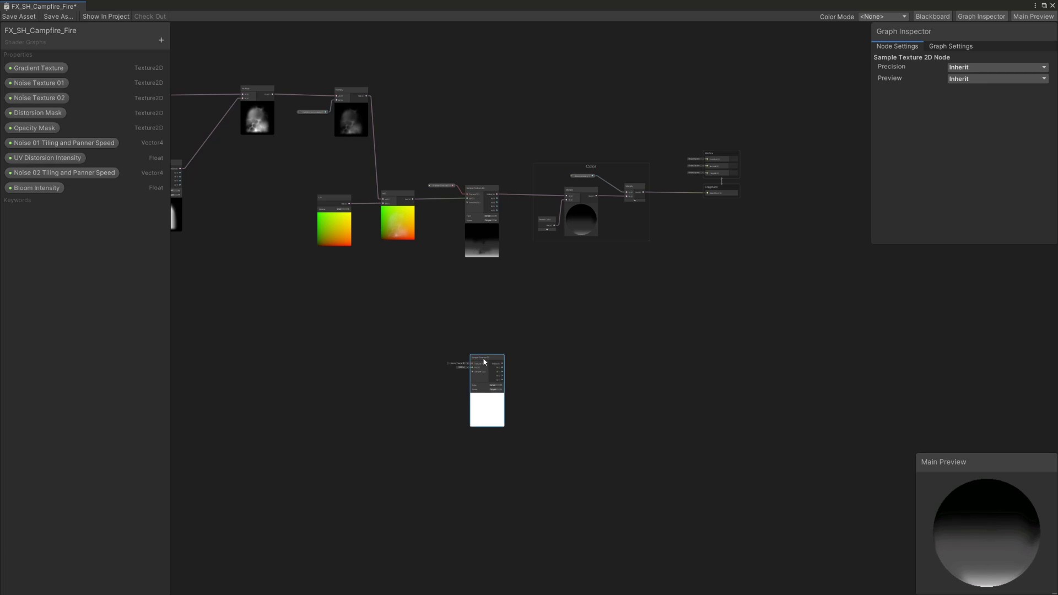
# - Align the new Sample Texture 2D node below the gradient sample and connect the Opacity Mask property to its Texture input
pyautogui.moveTo(478, 360); pyautogui.dragTo(448, 296)
pyautogui.click(51, 129)
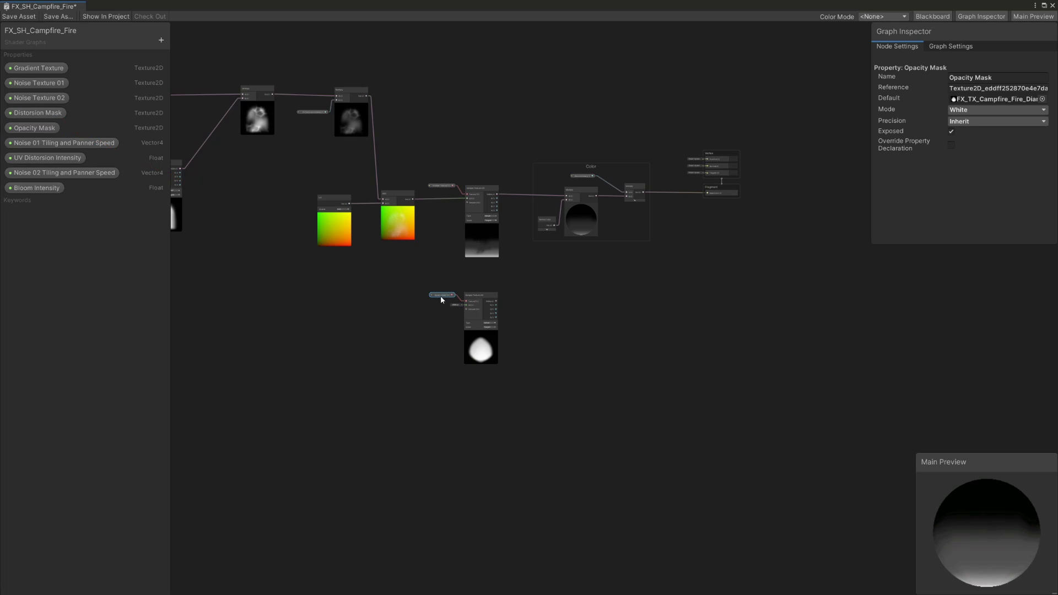
pyautogui.click(549, 314)
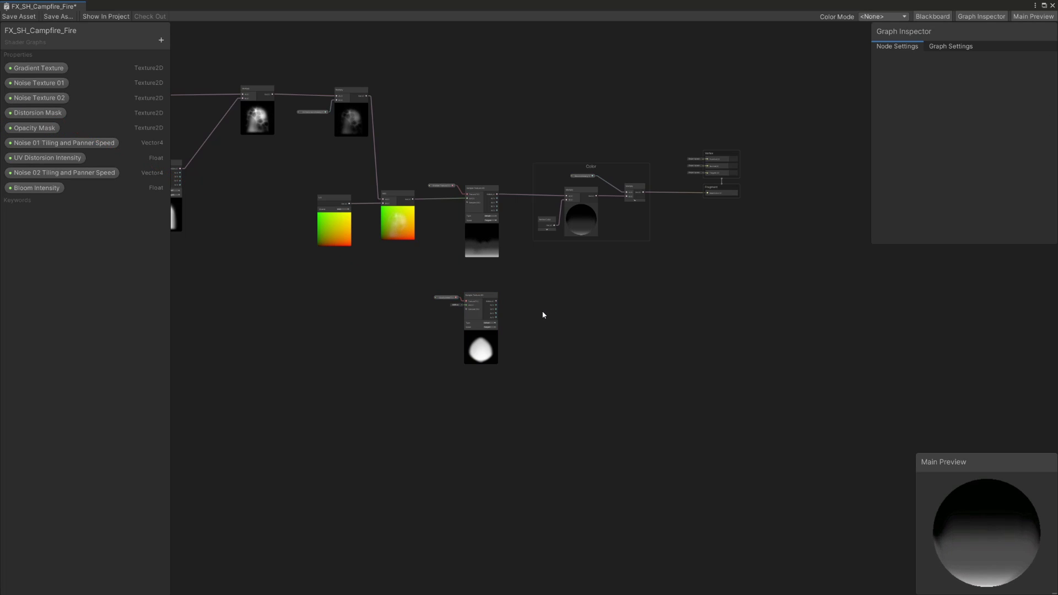
# - Add a Multiply node with the gradient sample's RGBA on its A input and the Opacity Mask sample's RGBA on B
pyautogui.press('space')
pyautogui.write('multi')
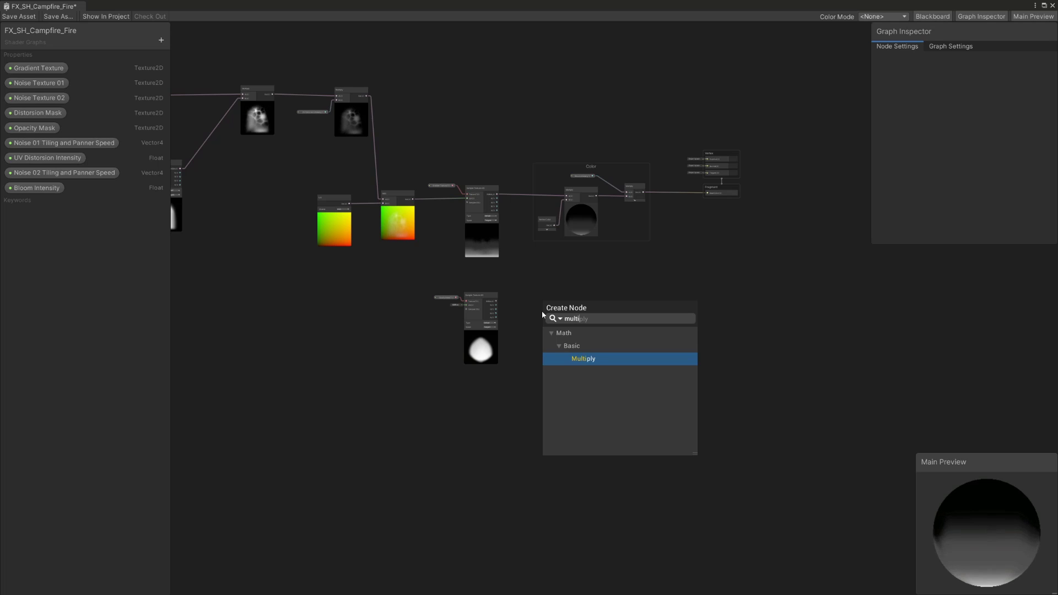
pyautogui.press('Return')
pyautogui.scroll(1, 513, 230)
pyautogui.moveTo(496, 189); pyautogui.dragTo(550, 347)
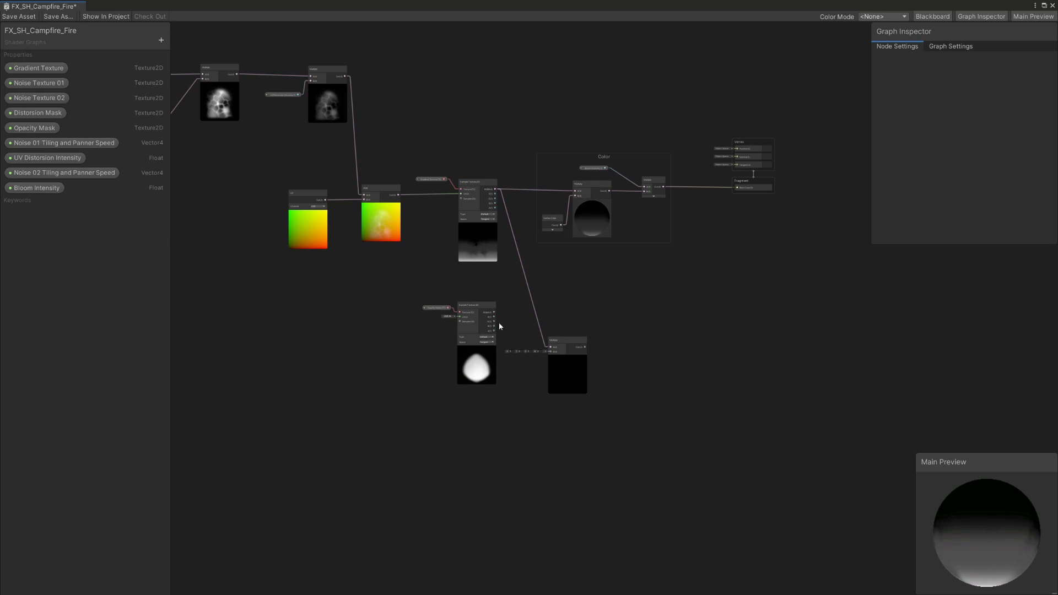
pyautogui.moveTo(495, 315); pyautogui.dragTo(543, 304)
# - Add a Smoothstep node whose In input is fed by the output of the opacity Multiply
pyautogui.click(621, 310)
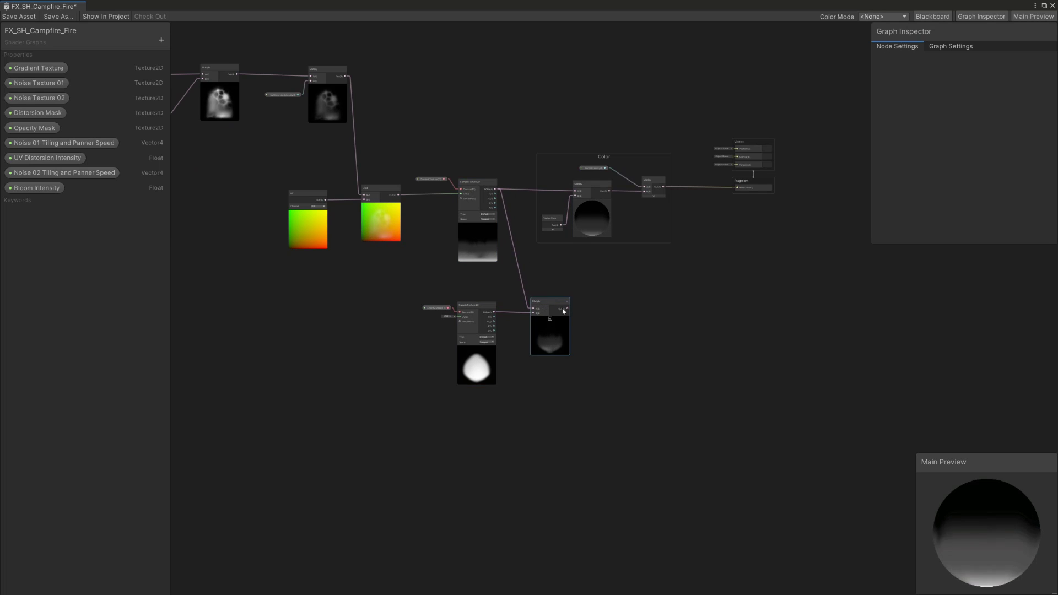
pyautogui.press('space')
pyautogui.write('smooth')
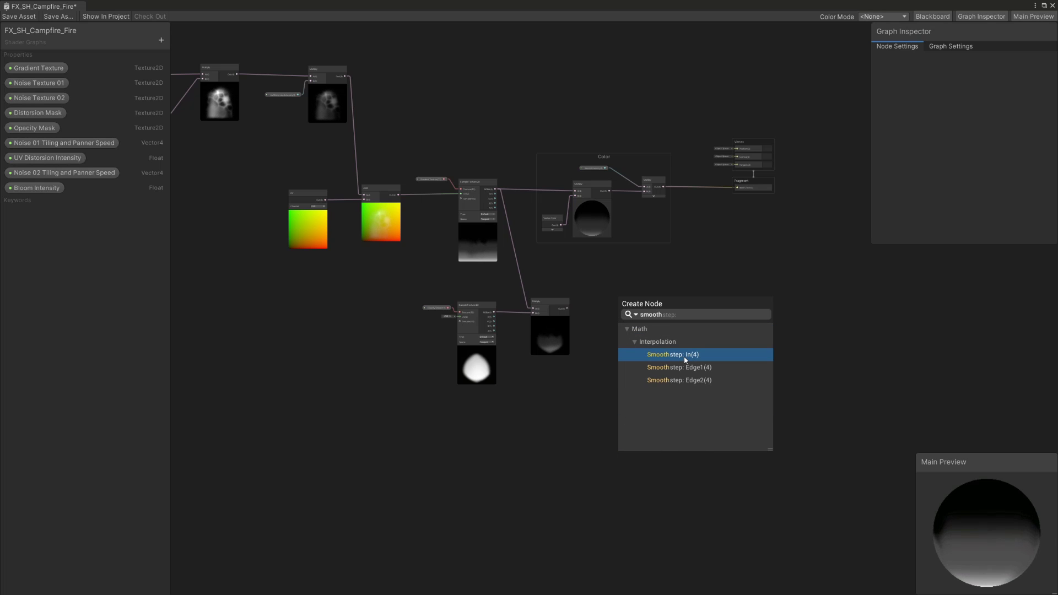
pyautogui.click(685, 360)
pyautogui.moveTo(659, 295); pyautogui.dragTo(650, 292)
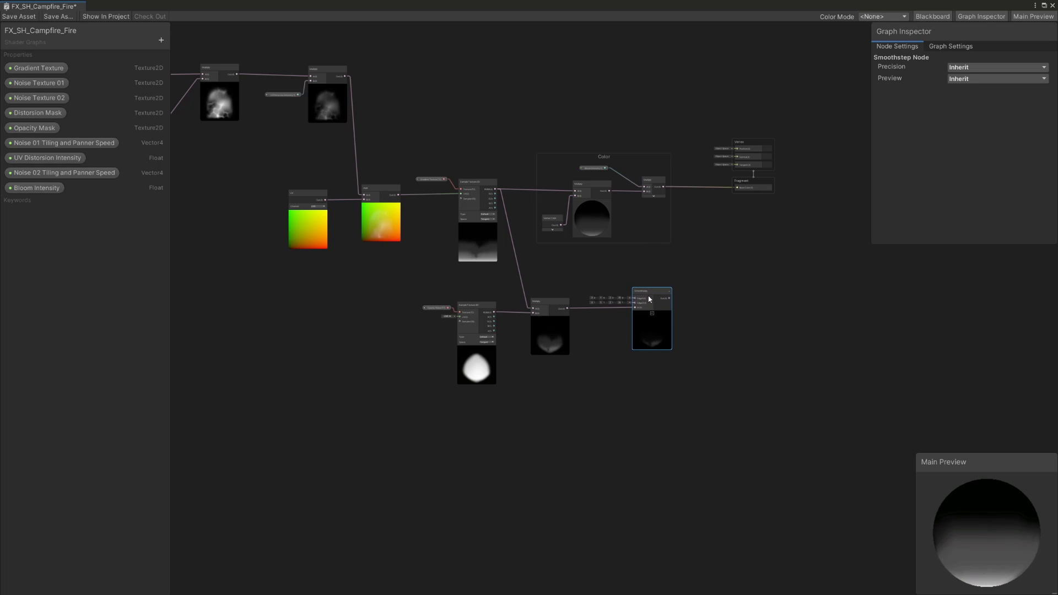
# - Create a Float property named SmoothStep Opacity In
pyautogui.click(138, 40)
pyautogui.click(161, 40)
pyautogui.click(171, 45)
pyautogui.write('SmoothStep Opacity In')
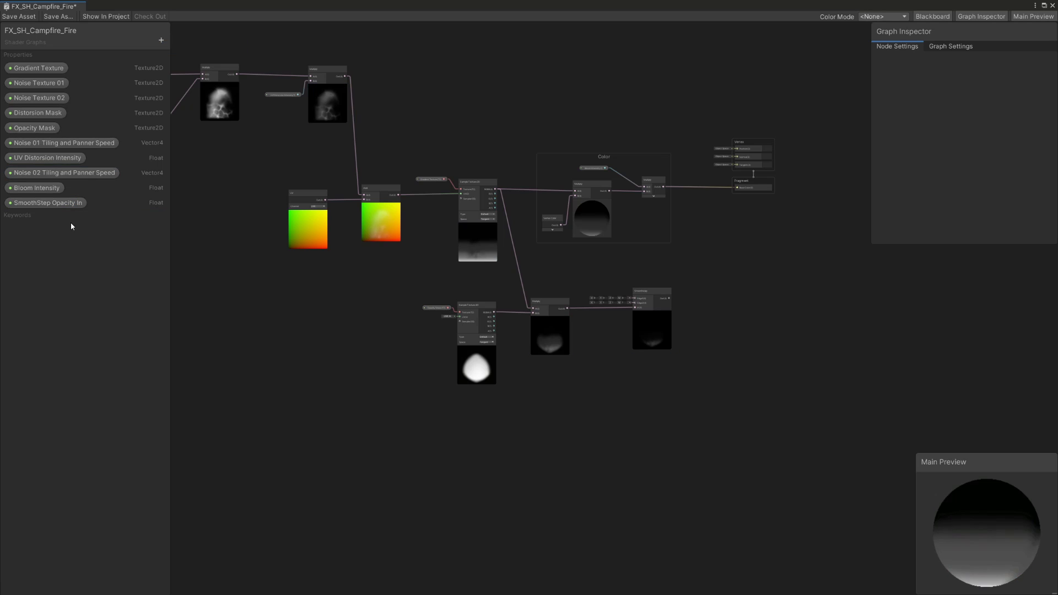
# - Create a Float property named SmoothStep Opacity Out
pyautogui.click(161, 40)
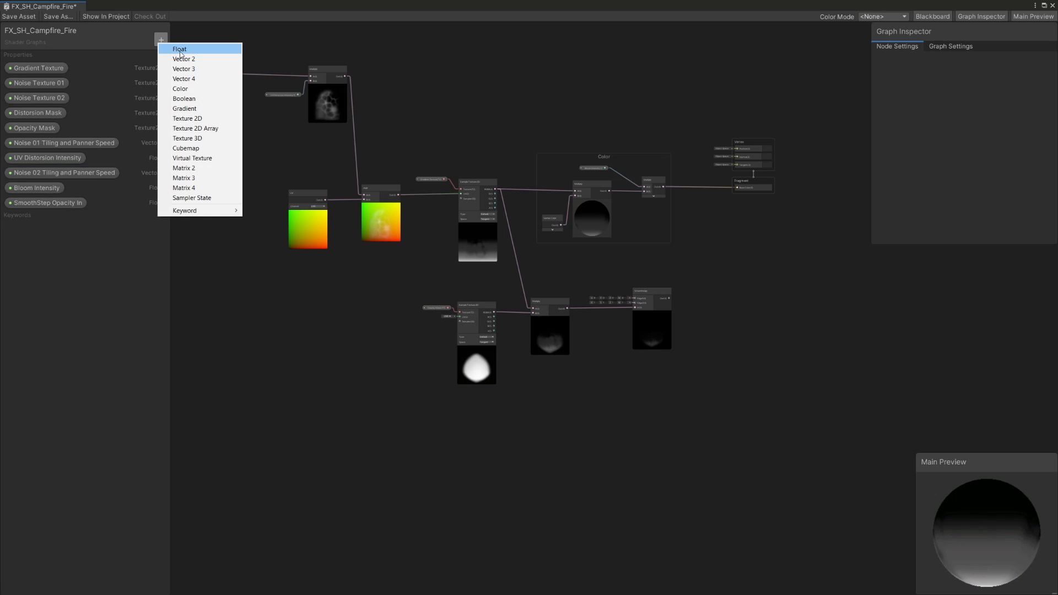
pyautogui.click(180, 51)
pyautogui.write('SmoothStep Opacity In')
pyautogui.write('Out')
pyautogui.press('Return')
# - Connect SmoothStep Opacity In to the Smoothstep's Edge1 and SmoothStep Opacity Out, with a default value of 1, to Edge2
pyautogui.moveTo(71, 204); pyautogui.dragTo(623, 305)
pyautogui.scroll(5, 646, 290)
pyautogui.click(551, 284)
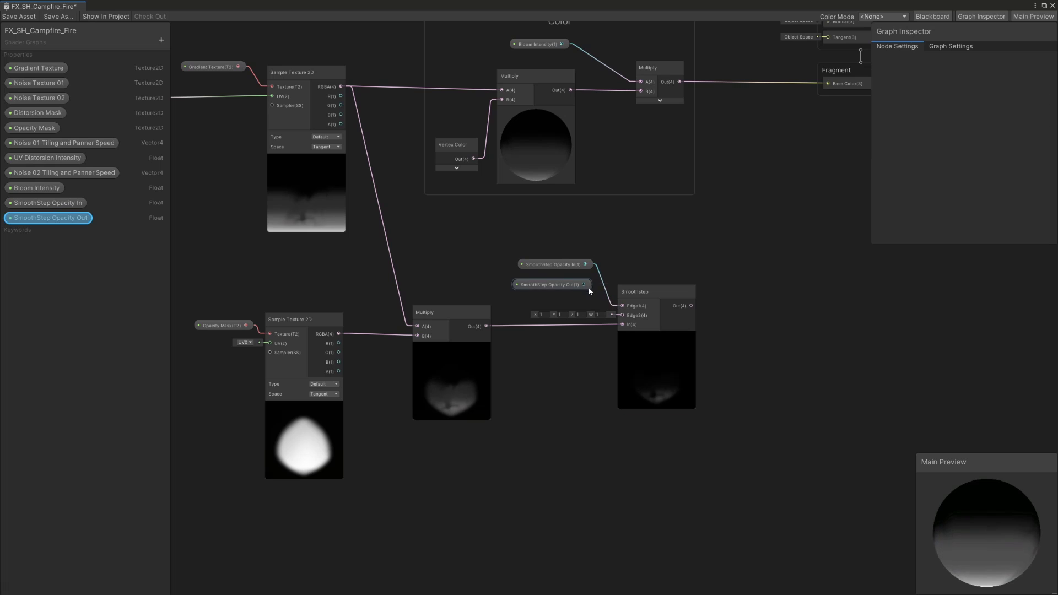
pyautogui.moveTo(551, 285); pyautogui.dragTo(579, 308)
pyautogui.moveTo(551, 265); pyautogui.dragTo(547, 288)
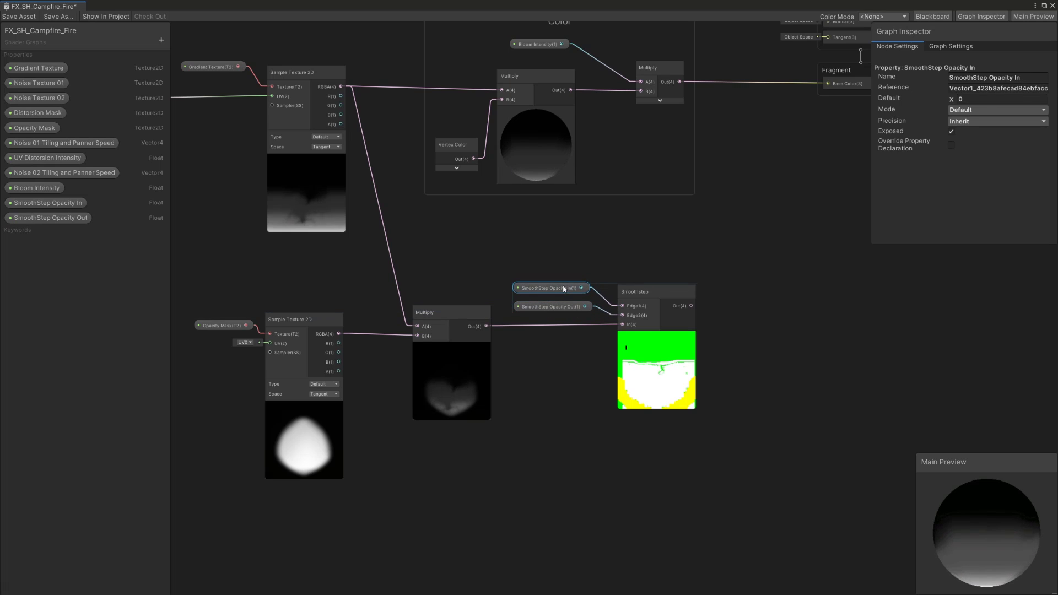
pyautogui.click(88, 219)
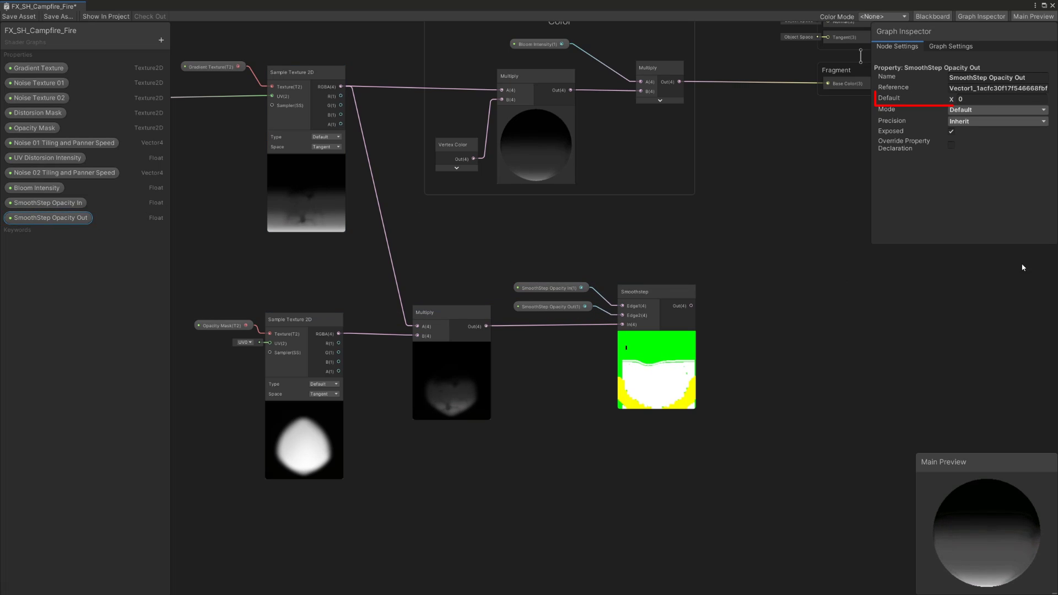
pyautogui.write('1')
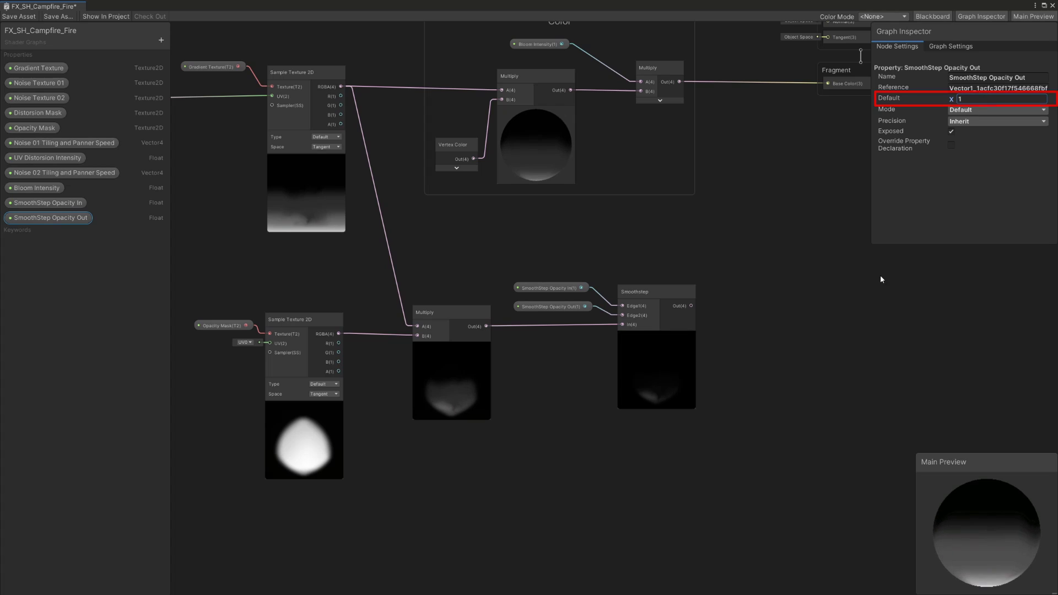
# - Add a Saturate node fed by the Smoothstep output and place it beside the Smoothstep node
pyautogui.click(753, 326)
pyautogui.press('space')
pyautogui.write('sat')
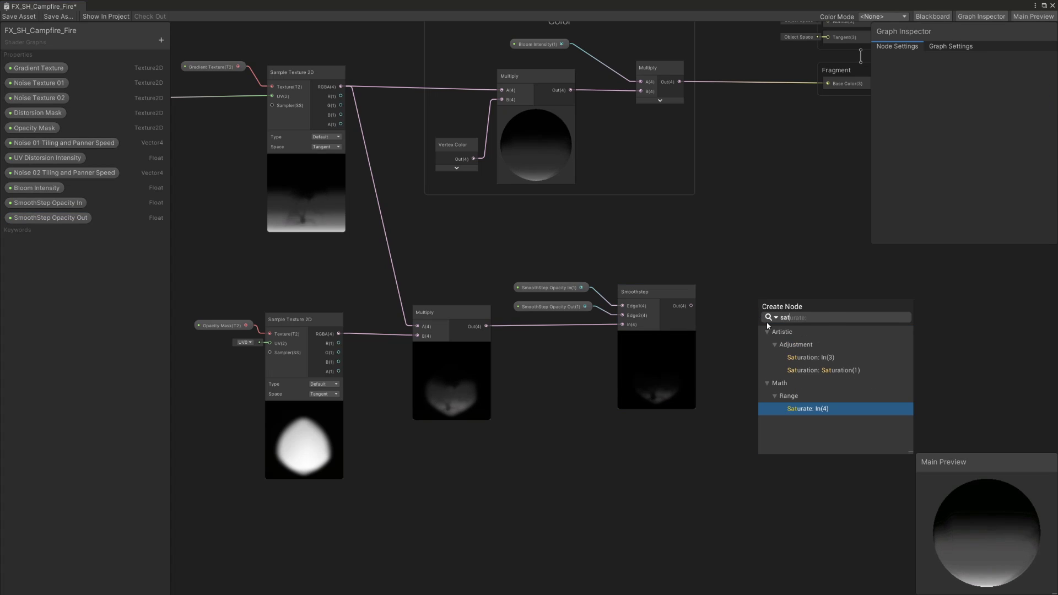
pyautogui.click(810, 412)
pyautogui.moveTo(780, 308); pyautogui.dragTo(575, 353, button='middle')
pyautogui.click(581, 344)
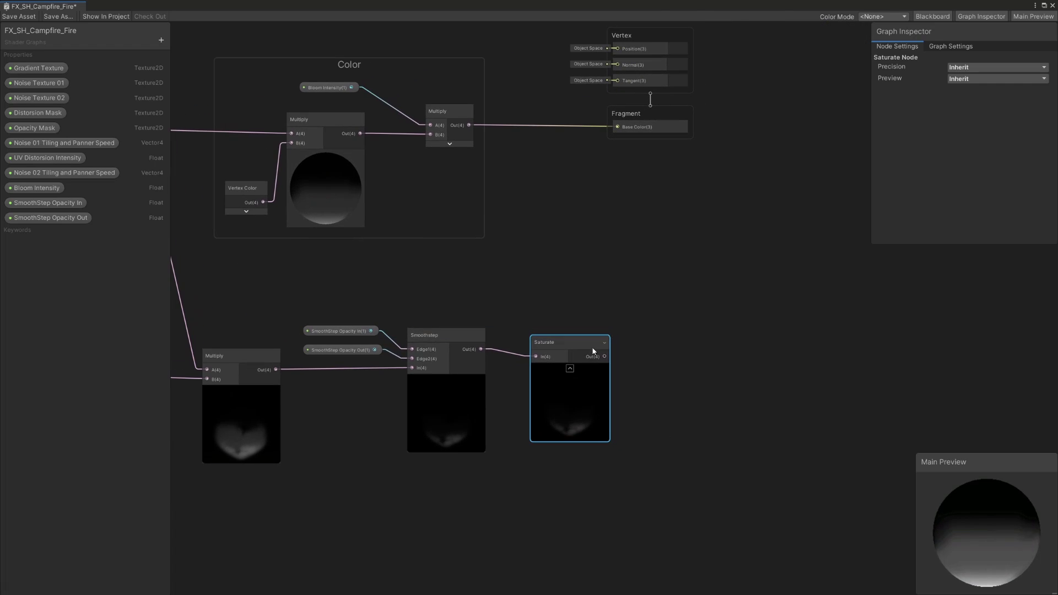
pyautogui.click(643, 315)
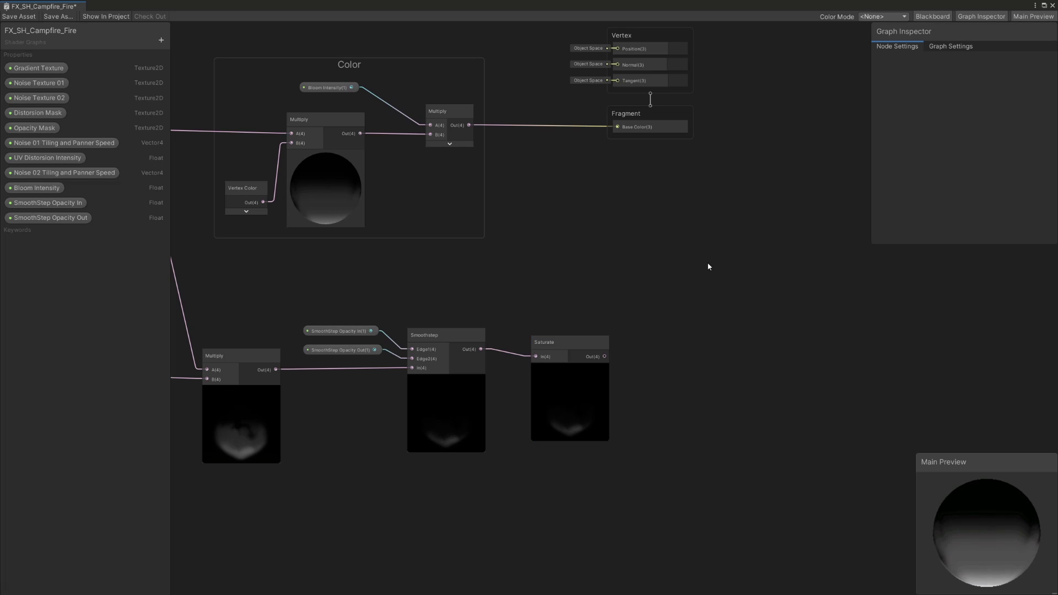
# - Set the graph's Surface type to Transparent
pyautogui.moveTo(752, 183); pyautogui.dragTo(673, 248, button='middle')
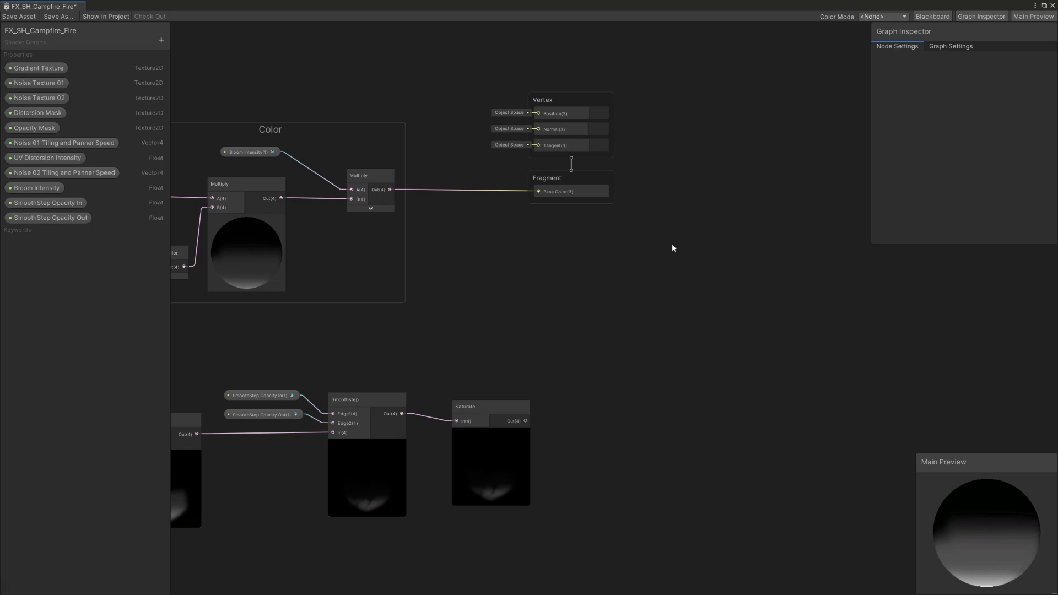
pyautogui.click(597, 102)
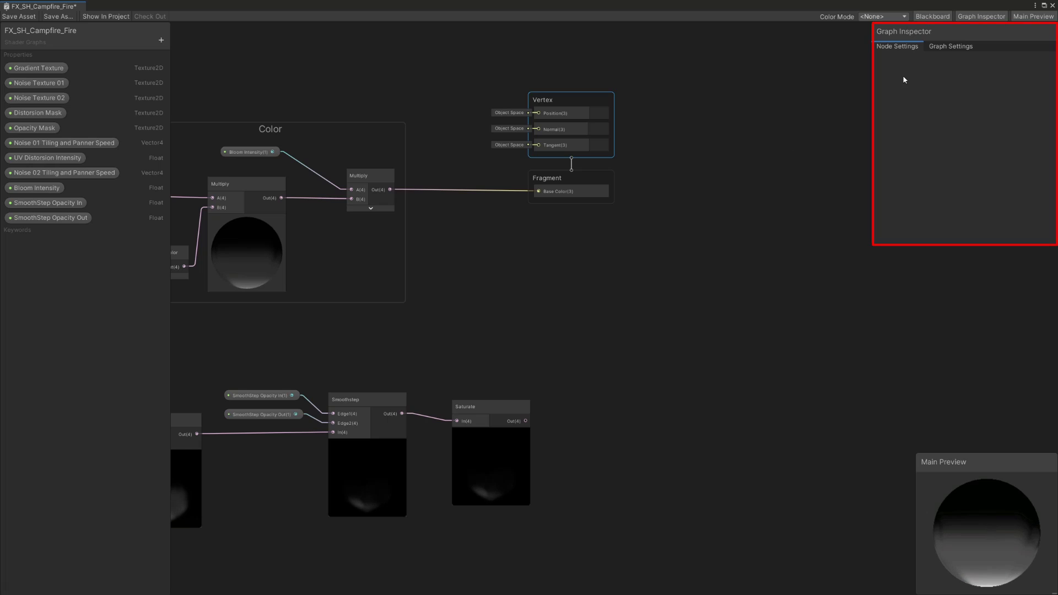
pyautogui.click(940, 49)
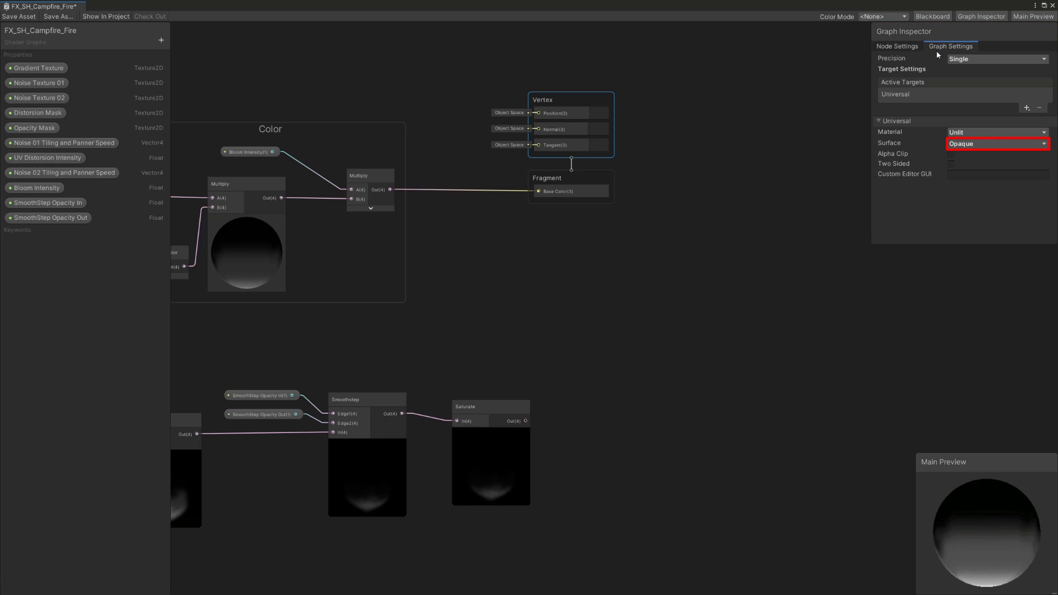
pyautogui.click(986, 144)
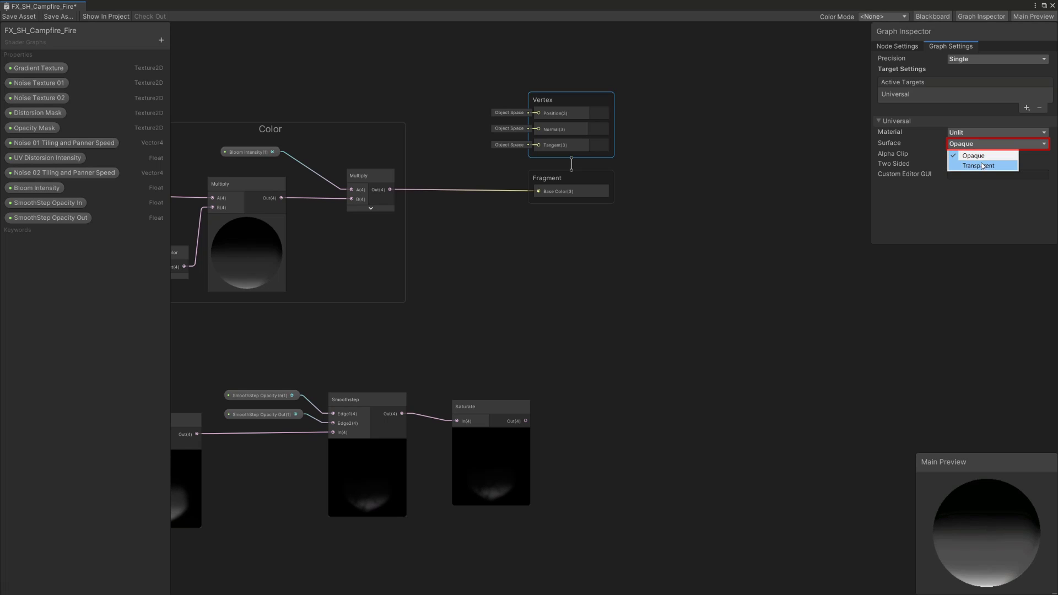
pyautogui.click(984, 166)
# - Move the Vertex and Fragment blocks further away from the Color group and connect the Saturate output to the Fragment's Alpha
pyautogui.moveTo(552, 103); pyautogui.dragTo(745, 104)
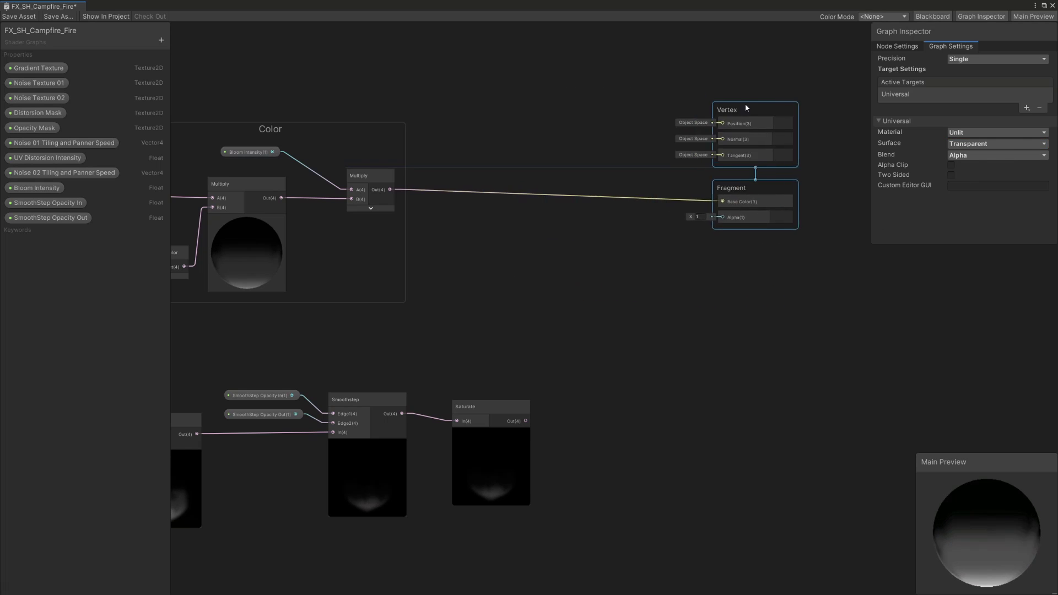
pyautogui.moveTo(526, 421); pyautogui.dragTo(728, 207)
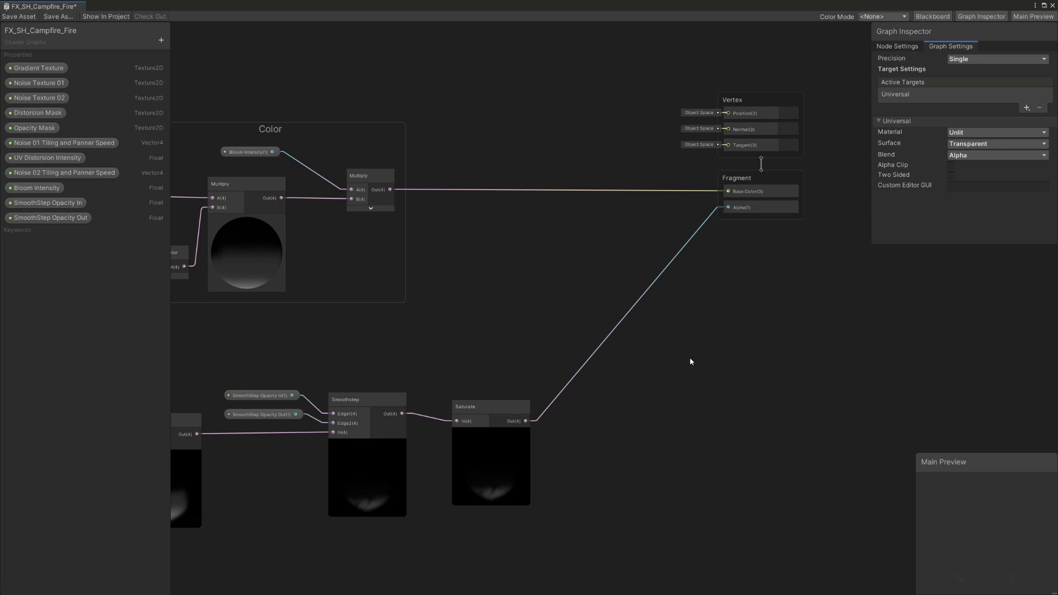
# - Group the opacity Multiply, both SmoothStep Opacity properties, the Smoothstep and the Saturate node, and title the group Opacity
pyautogui.press('a')
pyautogui.moveTo(888, 430); pyautogui.dragTo(631, 294)
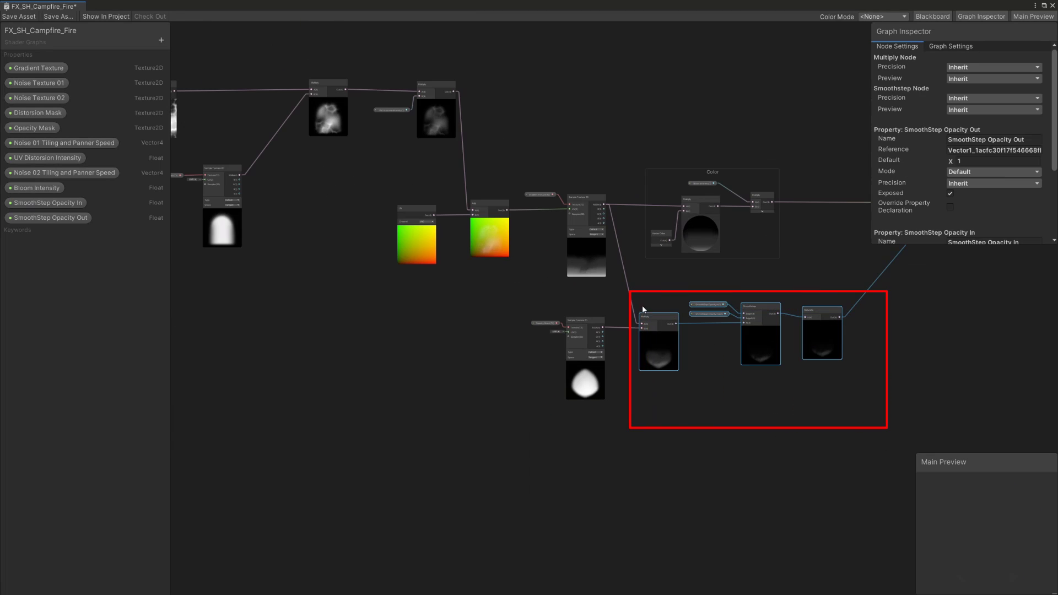
pyautogui.rightClick(754, 352)
pyautogui.click(791, 483)
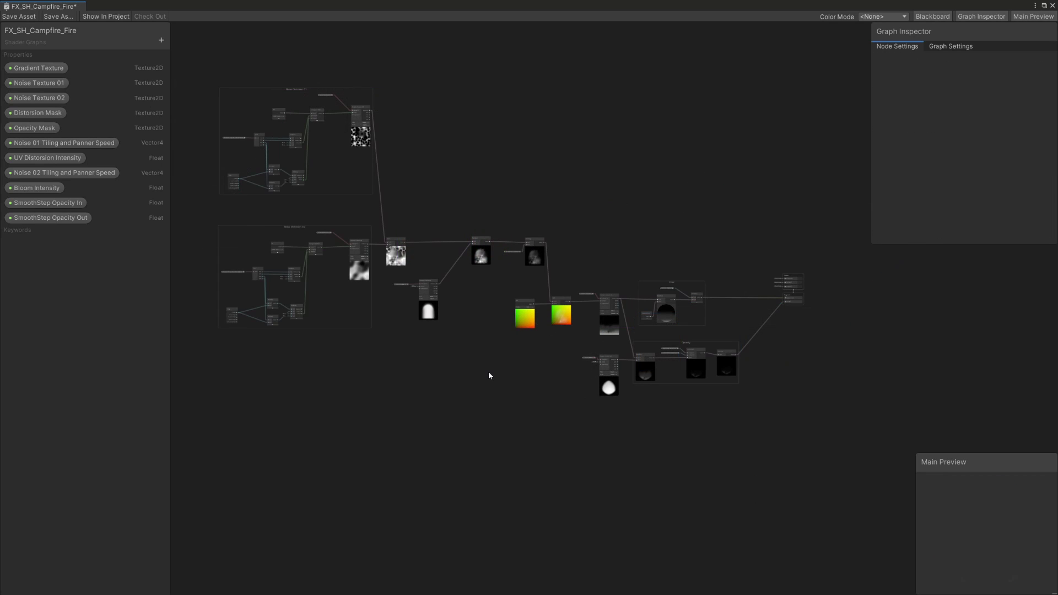
# - Move the Distorsion Mask property and its Sample Texture 2D node up, closer to the Multiply they feed
pyautogui.scroll(5, 457, 366)
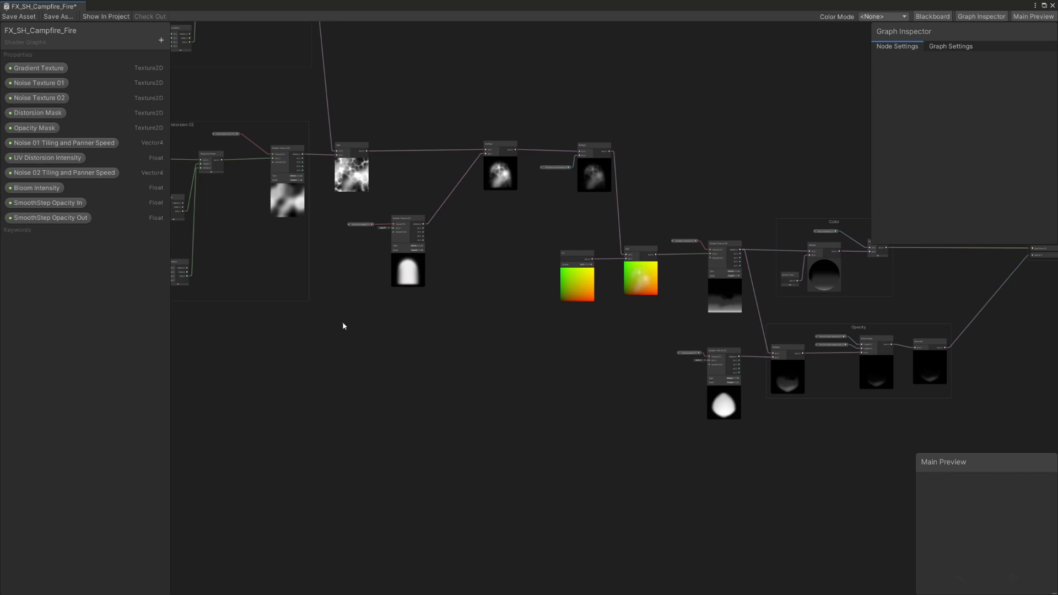
pyautogui.moveTo(343, 325); pyautogui.dragTo(451, 172)
pyautogui.click(406, 240)
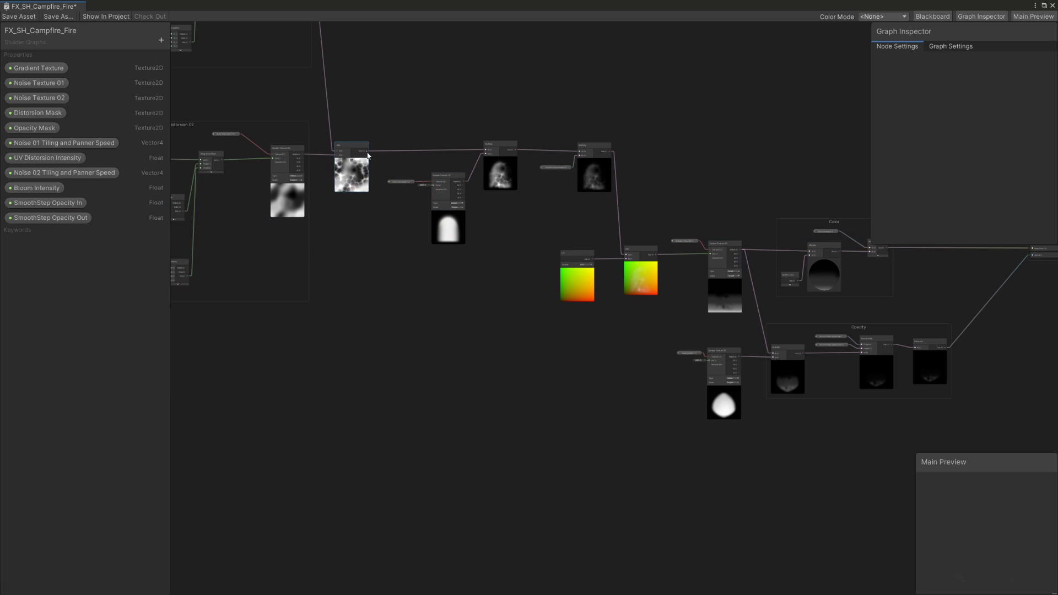
# - Add a Multiply node below the Distorsion Mask sample, with the combined noise output on its A input
pyautogui.press('space')
pyautogui.write('multi')
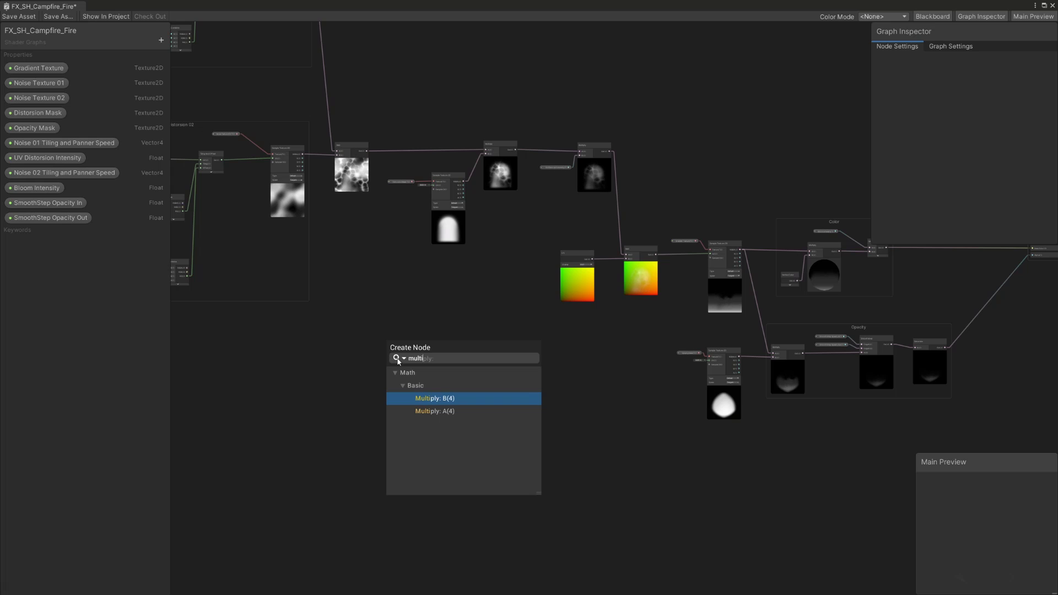
pyautogui.click(436, 411)
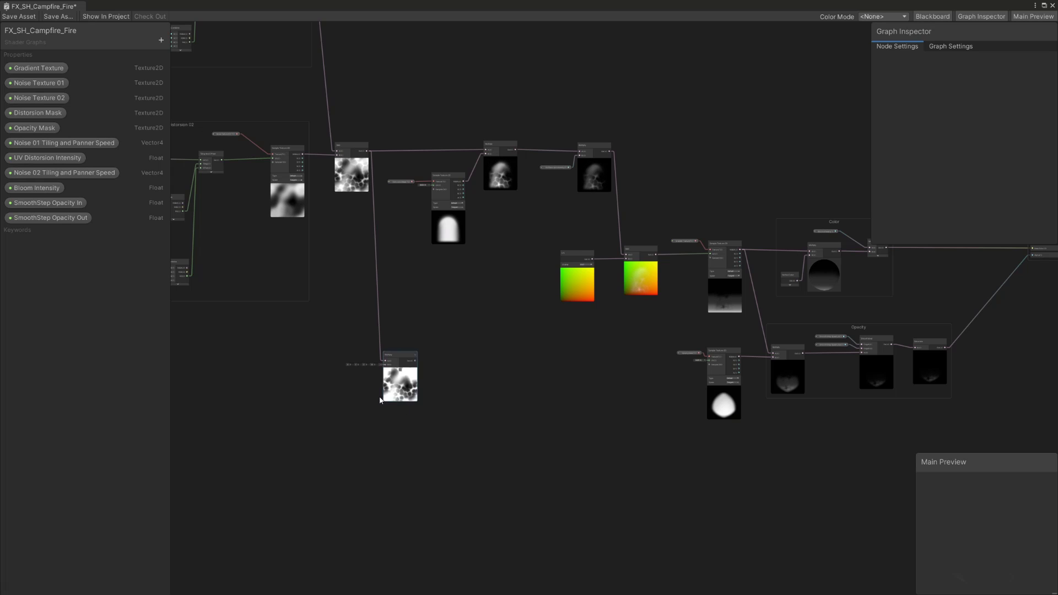
# - Create a Float property named UV Distorsion Opacity Intensity with a default value of 0.3
pyautogui.click(161, 39)
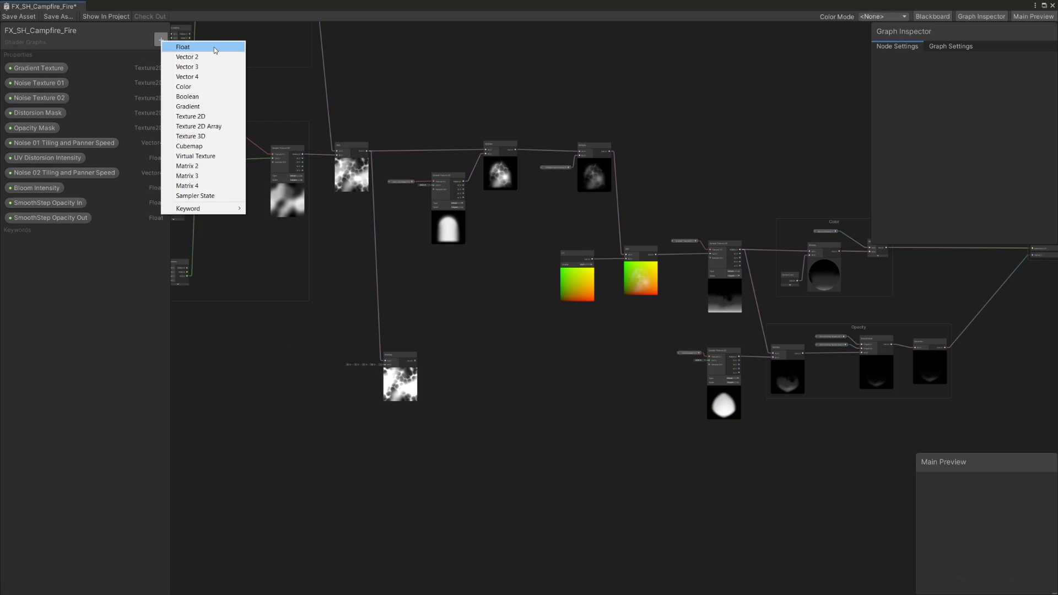
pyautogui.click(215, 48)
pyautogui.write('UV Distorsion Opacity Intensity')
pyautogui.press('Return')
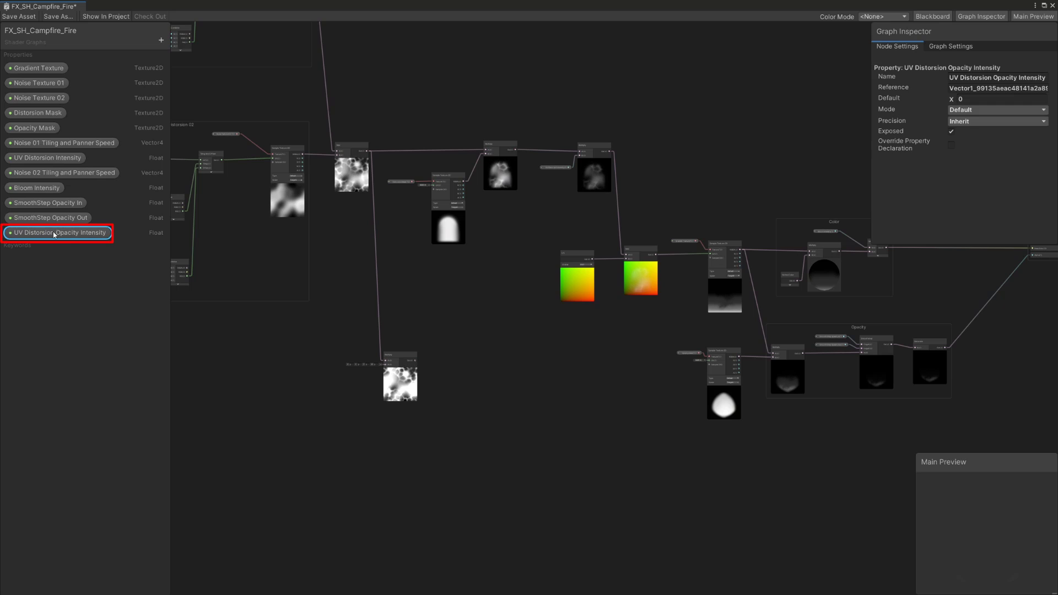
pyautogui.click(997, 98)
pyautogui.write('0.3')
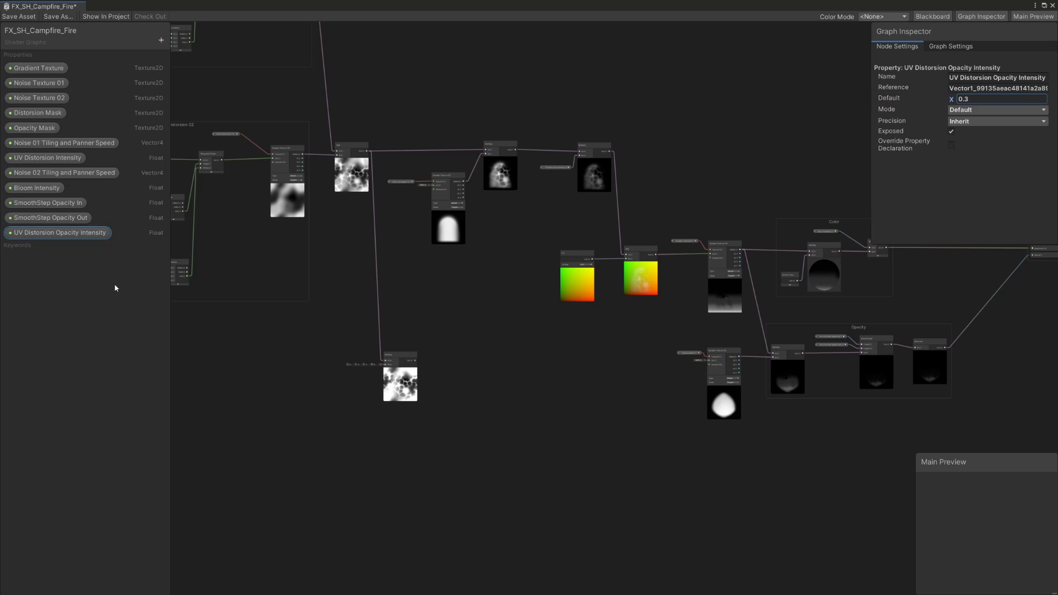
# - Connect UV Distorsion Opacity Intensity to the new Multiply's B input and add an Add node with that Multiply's output on A
pyautogui.moveTo(60, 233)
pyautogui.mouseDown()
pyautogui.moveTo(125, 330)
pyautogui.moveTo(385, 365)
pyautogui.mouseUp()
pyautogui.moveTo(322, 358); pyautogui.dragTo(342, 365)
pyautogui.click(435, 361)
pyautogui.press('space')
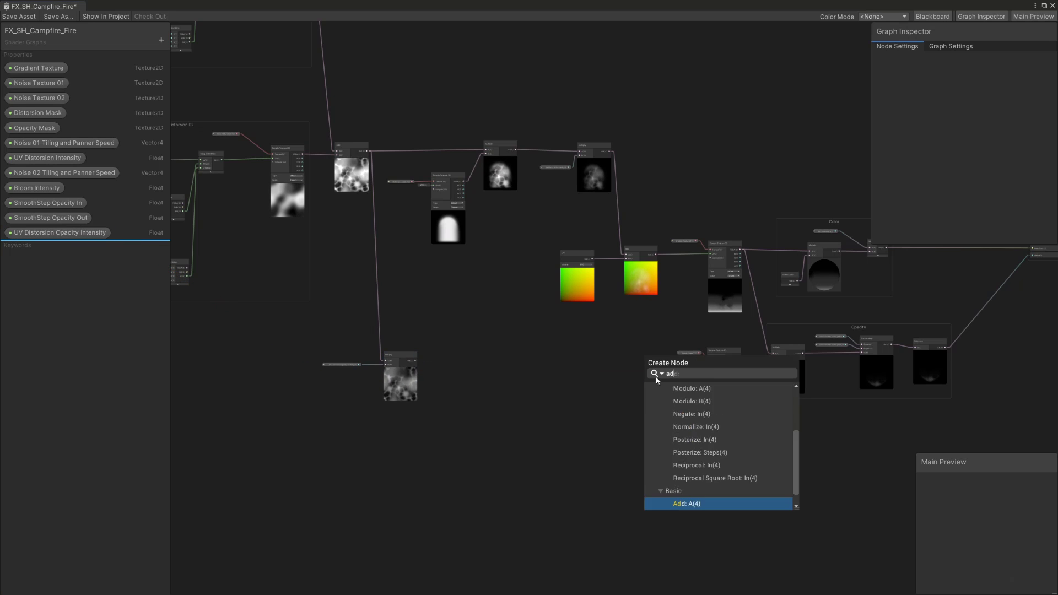
pyautogui.press('Escape')
# - Add a UV node on the new Add node's B input and connect the Add output to the Opacity Mask sample's UV
pyautogui.press('space')
pyautogui.write('uv')
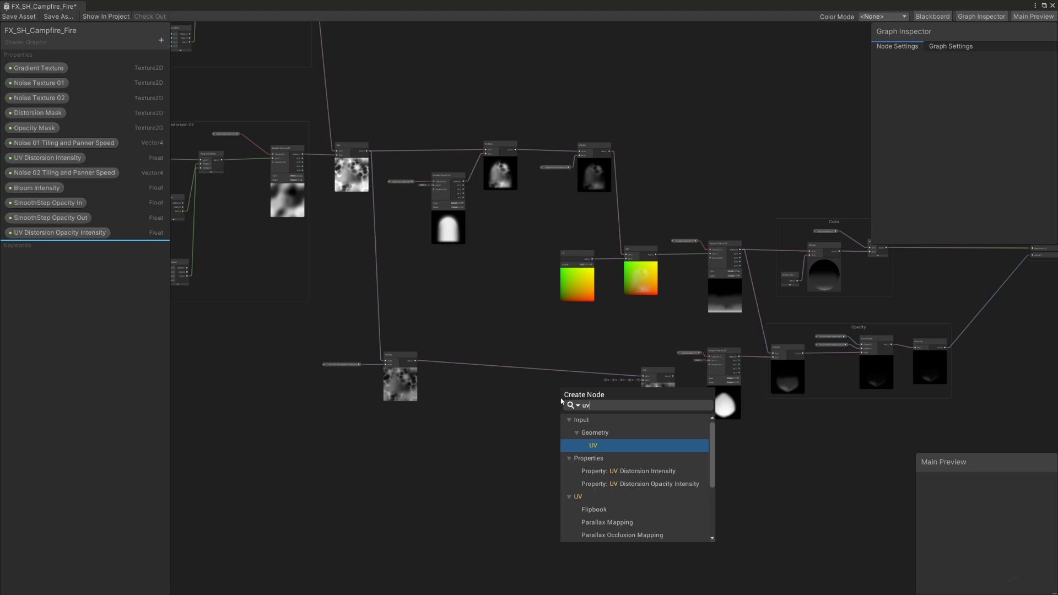
pyautogui.click(617, 445)
pyautogui.scroll(3, 612, 422)
pyautogui.moveTo(556, 415); pyautogui.dragTo(577, 357)
pyautogui.moveTo(599, 367); pyautogui.dragTo(661, 346)
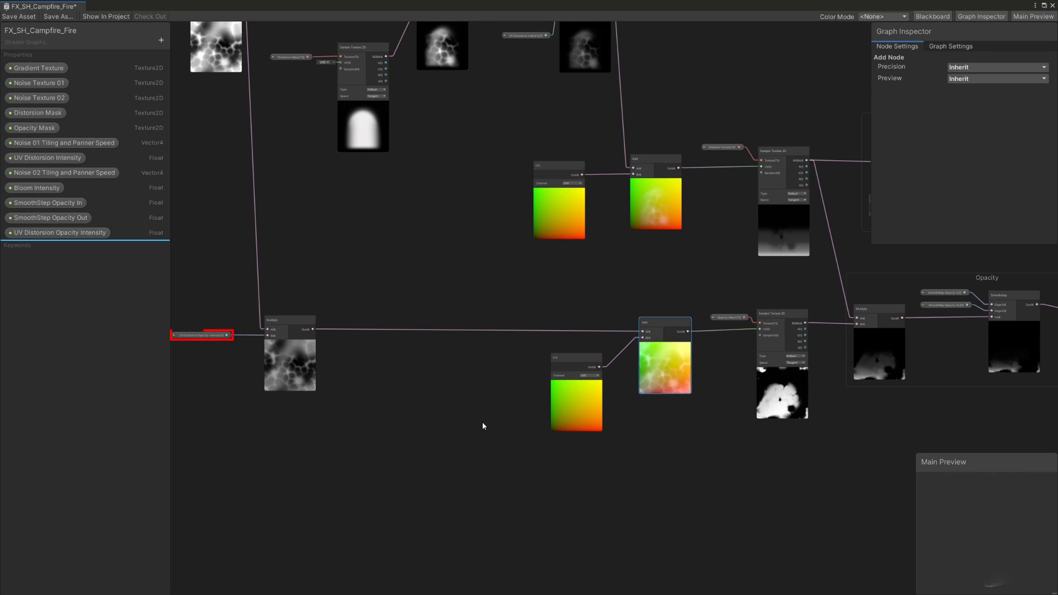
# - Set the default value of the UV Distorsion Opacity Intensity property to 0.05
pyautogui.click(194, 337)
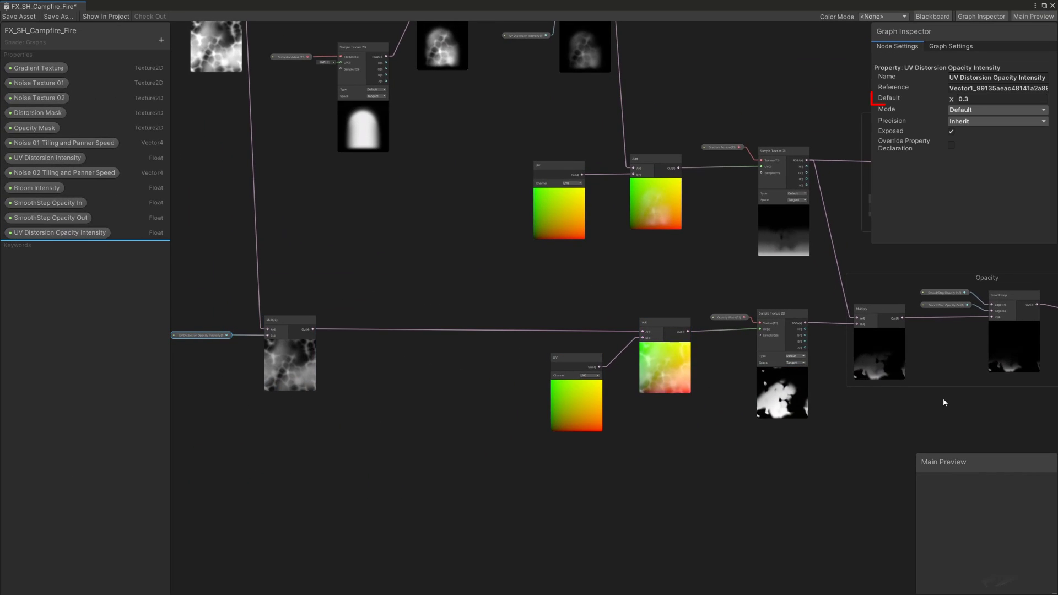
pyautogui.click(987, 98)
pyautogui.write('0.05')
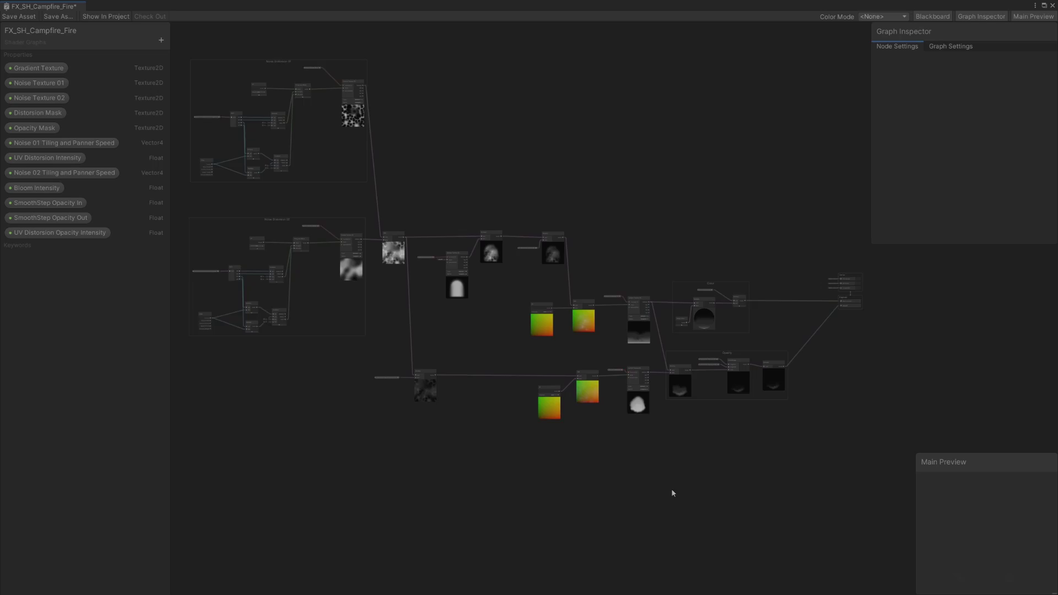
# - Add a Camera node and a Scene Depth node in the empty area below the opacity mask nodes
pyautogui.scroll(3, 586, 380)
pyautogui.scroll(2, 585, 380)
pyautogui.press('space')
pyautogui.write('camera')
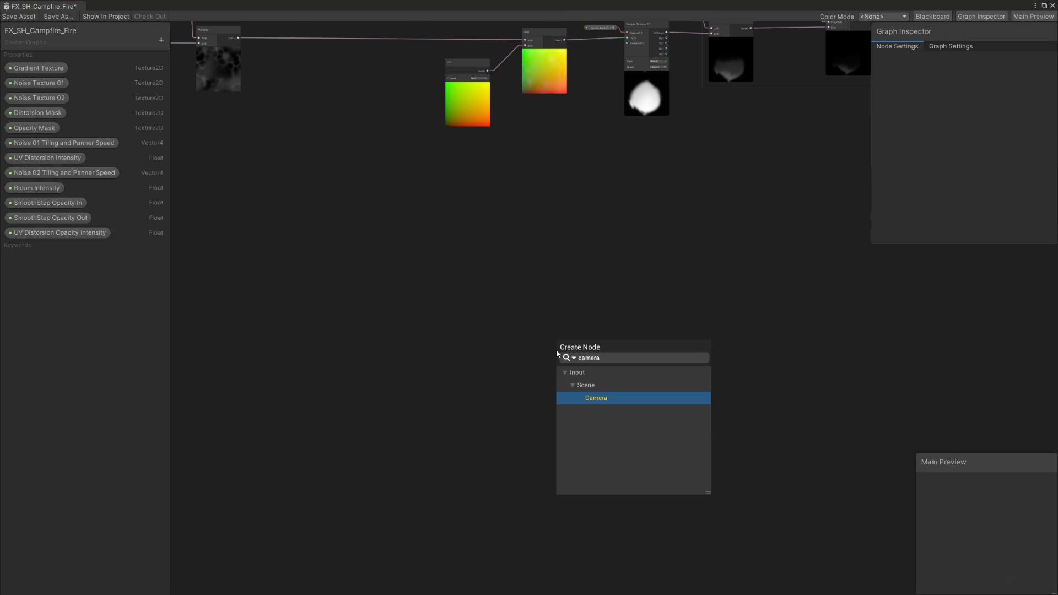
pyautogui.press('Return')
pyautogui.scroll(2, 520, 294)
pyautogui.press('space')
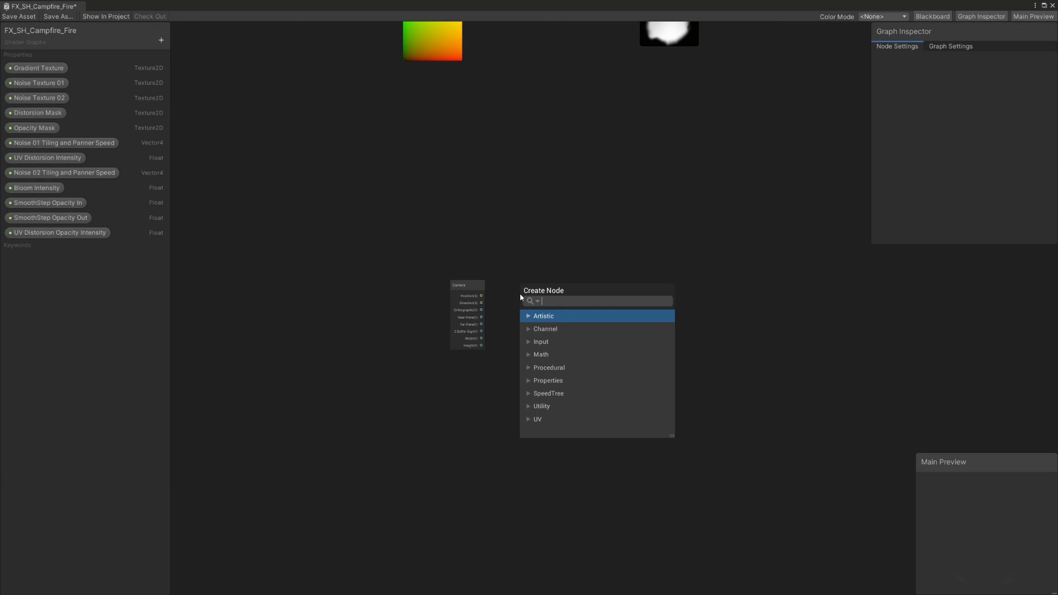
pyautogui.write('scene dept')
pyautogui.press('Return')
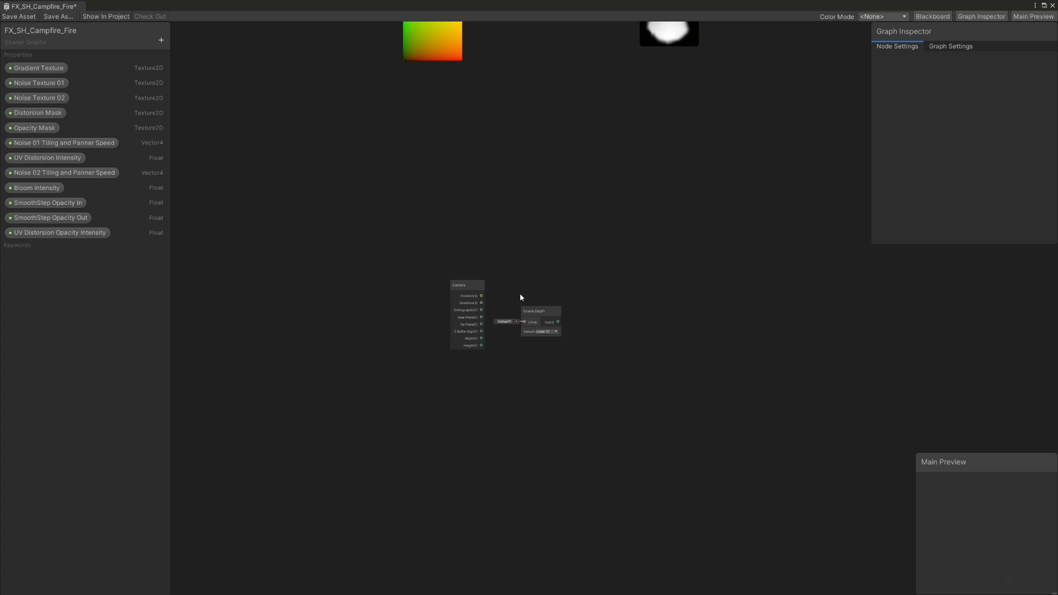
pyautogui.moveTo(552, 310); pyautogui.dragTo(521, 365)
# - Add a Multiply node with the Camera's Far Plane on A and the Scene Depth output on B
pyautogui.press('space')
pyautogui.write('mult')
pyautogui.press('Return')
pyautogui.scroll(1, 489, 307)
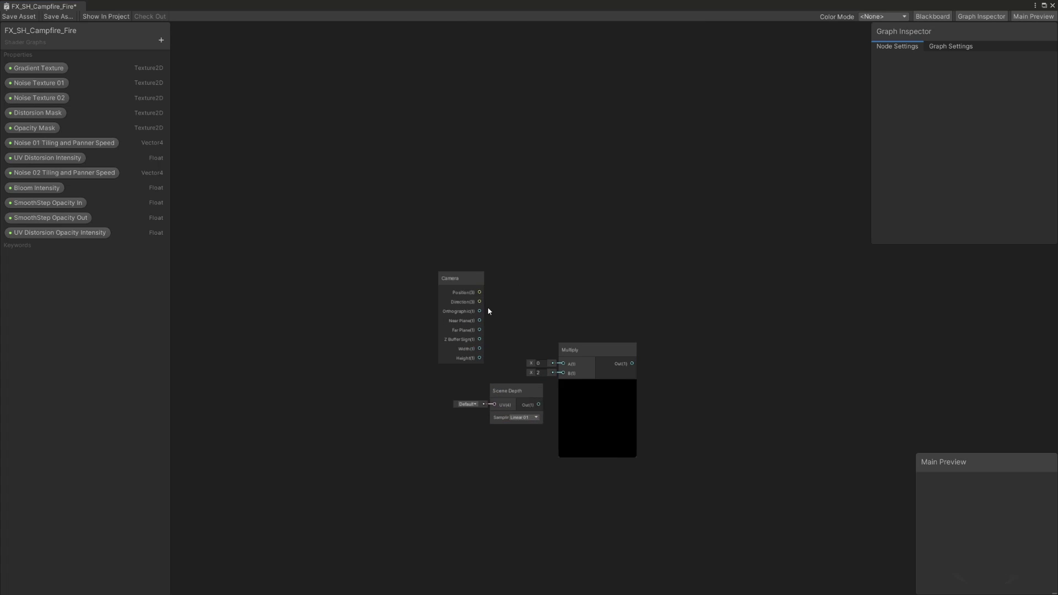
pyautogui.moveTo(478, 333); pyautogui.dragTo(581, 300)
pyautogui.moveTo(547, 423); pyautogui.dragTo(547, 422)
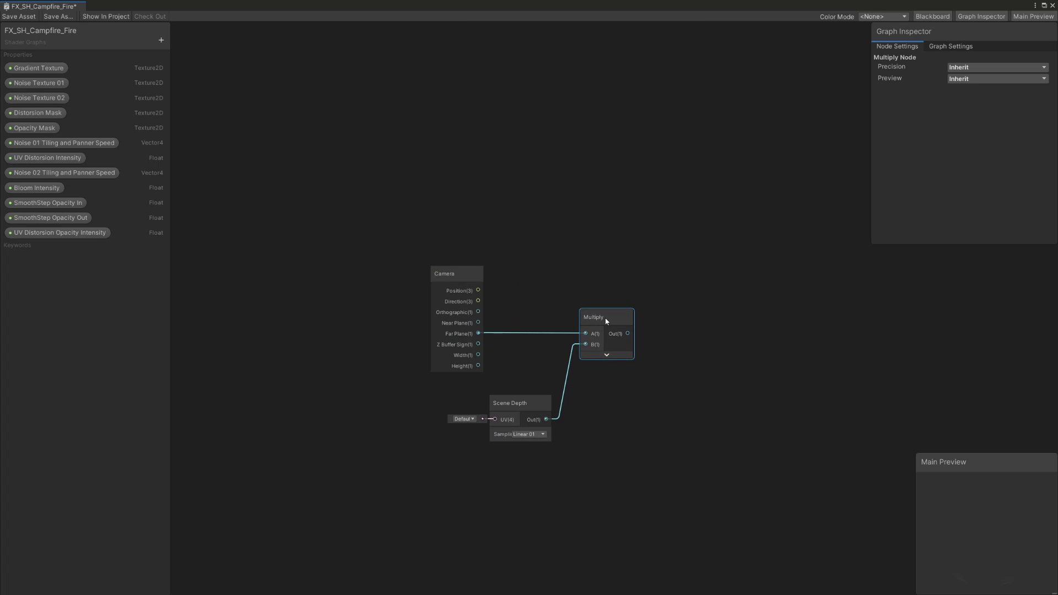
# - Add a Screen Position node below the Scene Depth node and set its mode to Raw
pyautogui.moveTo(540, 526); pyautogui.dragTo(517, 381, button='middle')
pyautogui.press('space')
pyautogui.write('screen')
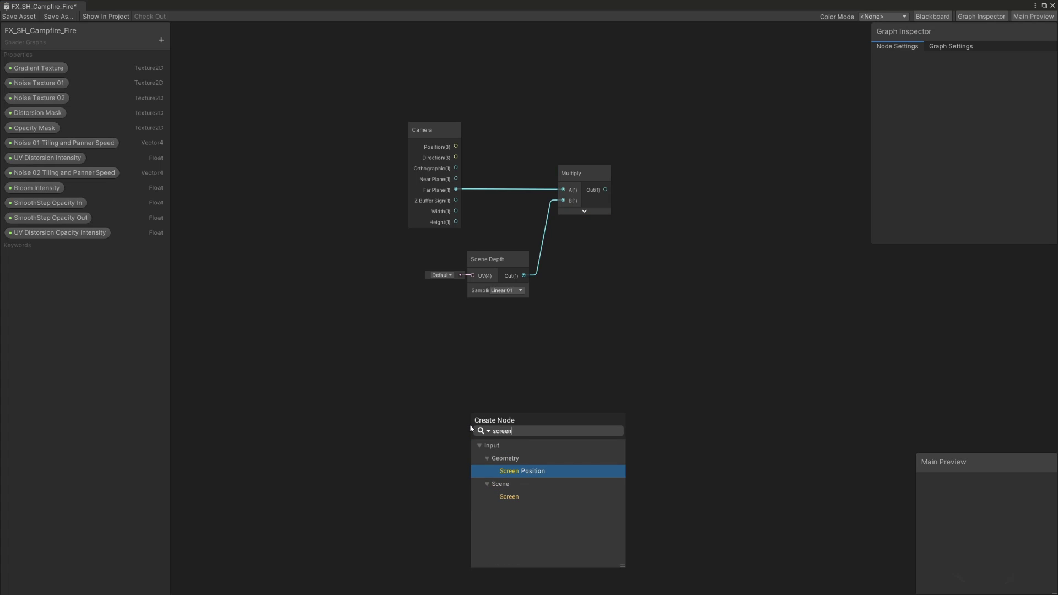
pyautogui.click(569, 472)
pyautogui.moveTo(514, 445); pyautogui.dragTo(485, 404)
pyautogui.click(480, 398)
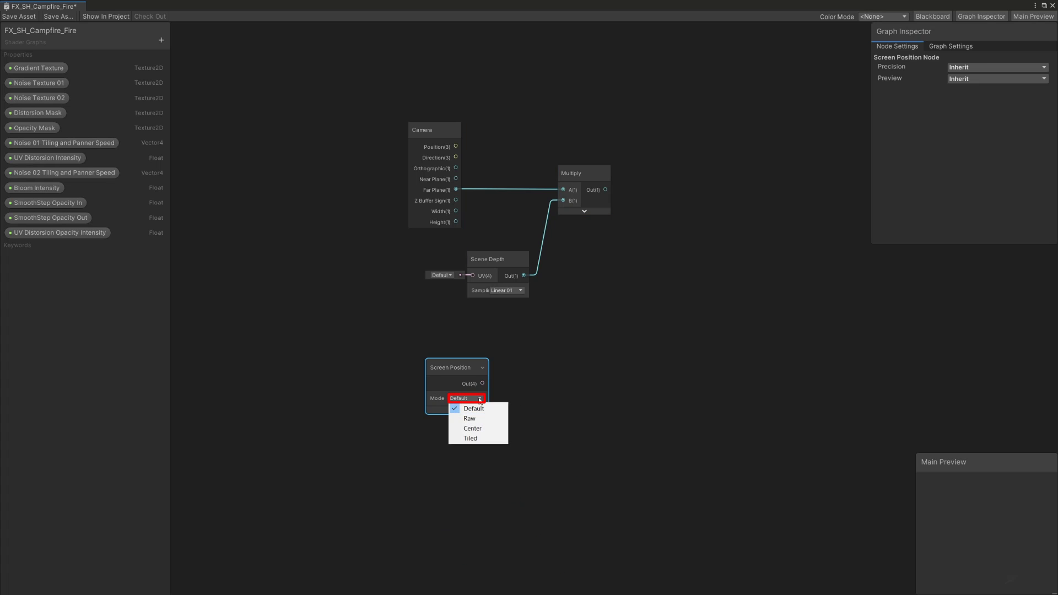
pyautogui.click(490, 421)
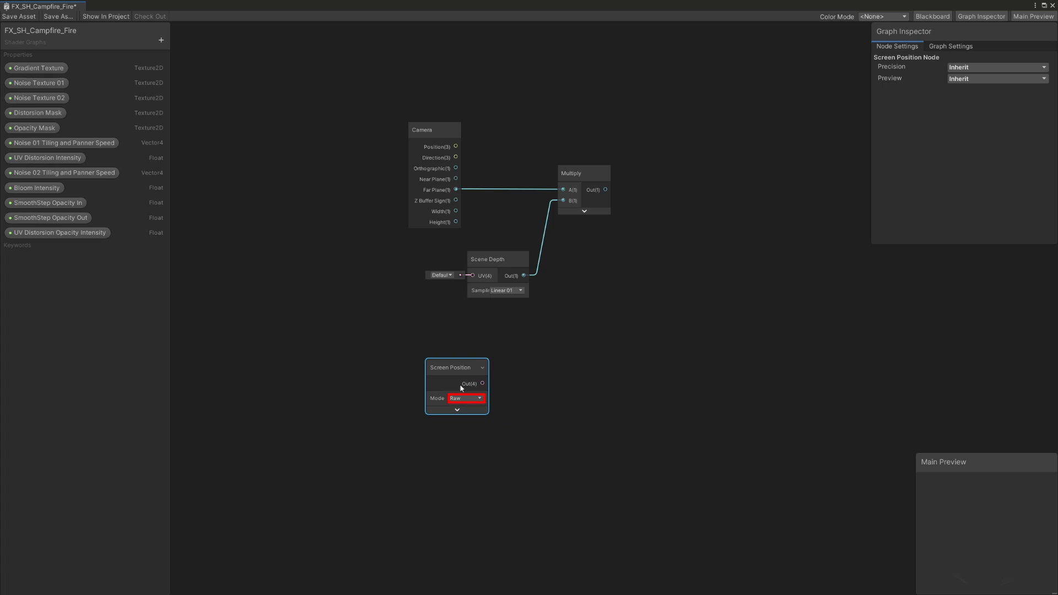
pyautogui.moveTo(460, 375); pyautogui.dragTo(467, 396)
# - Add a Split node beside Screen Position and feed it the Screen Position output
pyautogui.press('space')
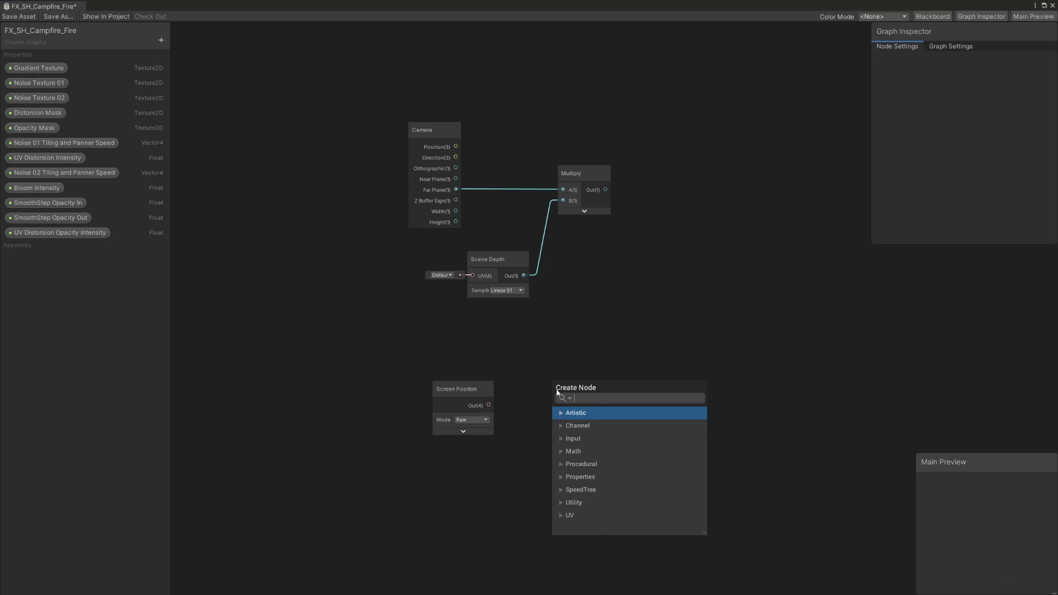
pyautogui.write('split')
pyautogui.press('Return')
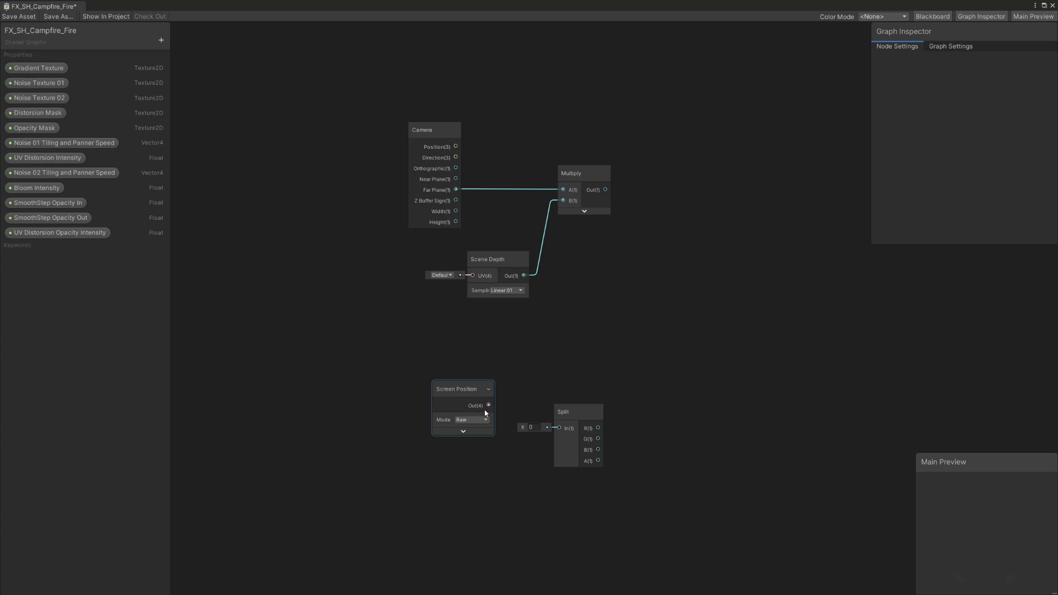
pyautogui.moveTo(488, 405); pyautogui.dragTo(535, 398)
# - Add a Subtract node and connect the Split node's A output to its A input
pyautogui.click(637, 404)
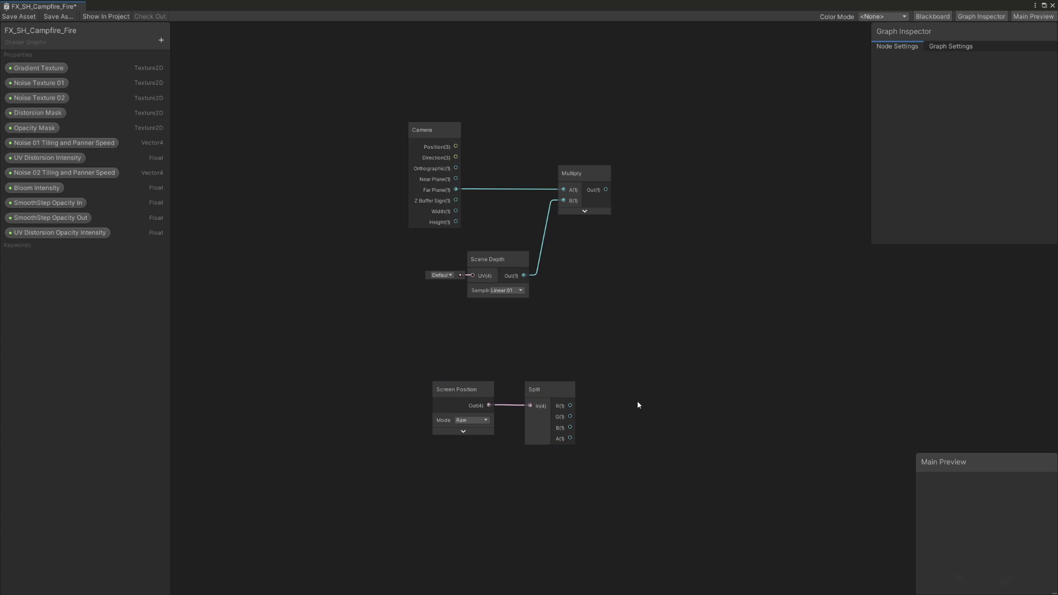
pyautogui.press('space')
pyautogui.write('subtr')
pyautogui.click(709, 449)
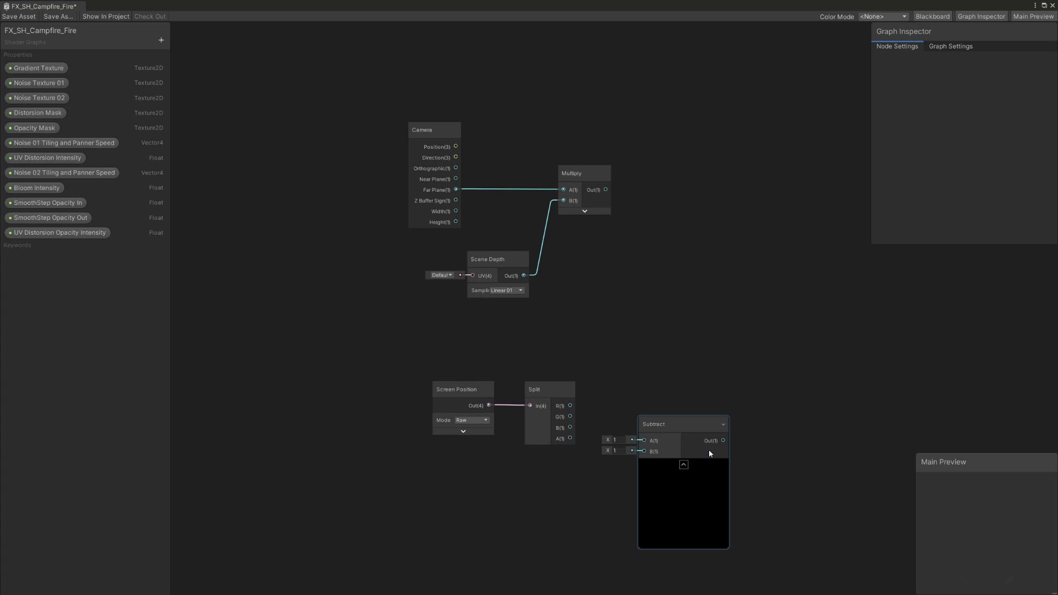
pyautogui.moveTo(652, 447); pyautogui.dragTo(649, 440)
pyautogui.moveTo(545, 478); pyautogui.dragTo(542, 409, button='middle')
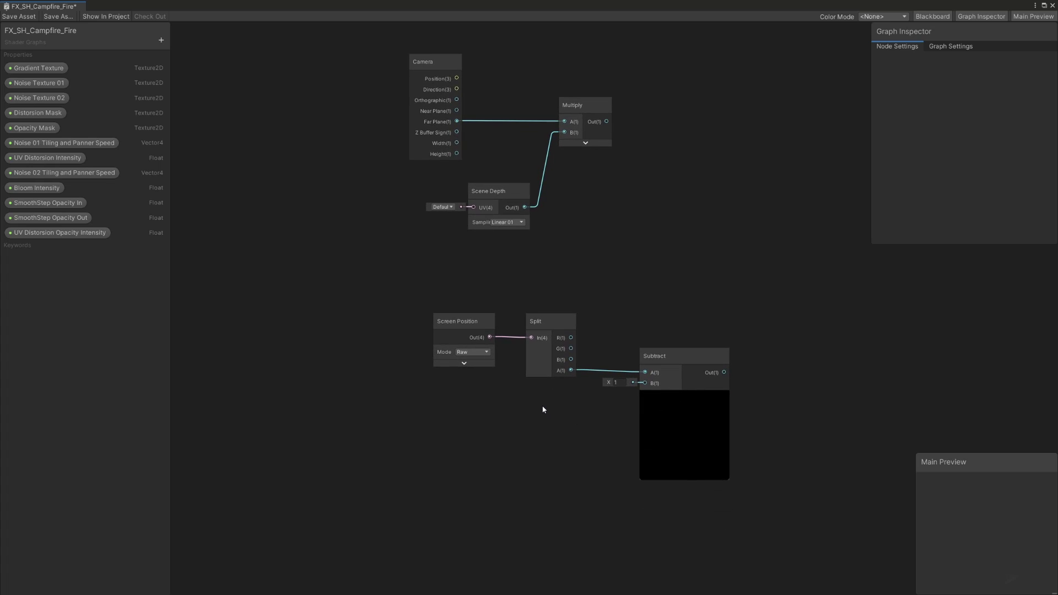
# - Create a Float property named Depth Fade Distance and connect it to the Subtract node's B input
pyautogui.click(161, 40)
pyautogui.click(185, 48)
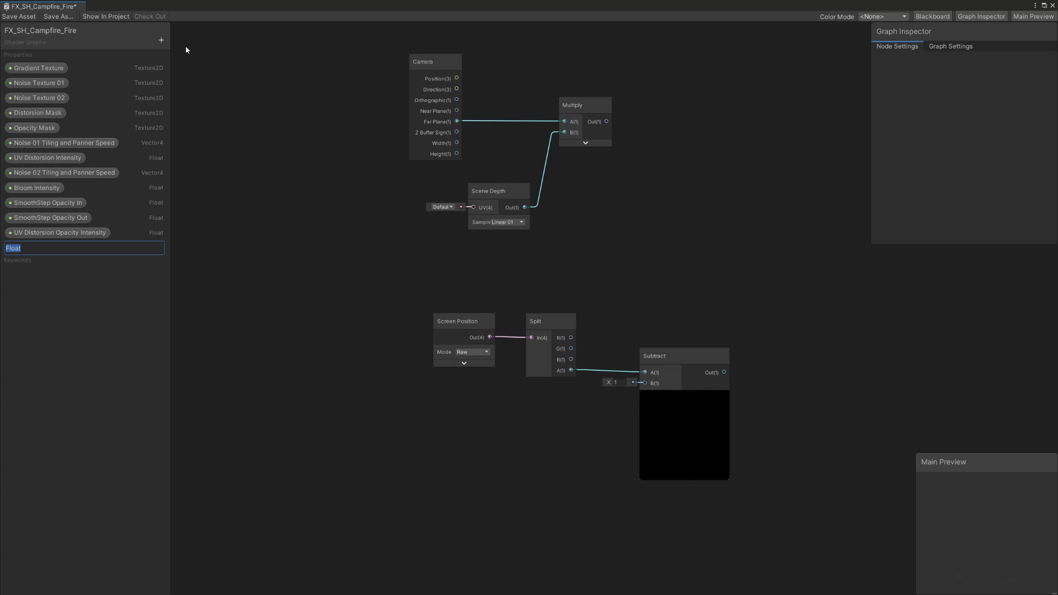
pyautogui.write('Depth Fade Distance')
pyautogui.press('Return')
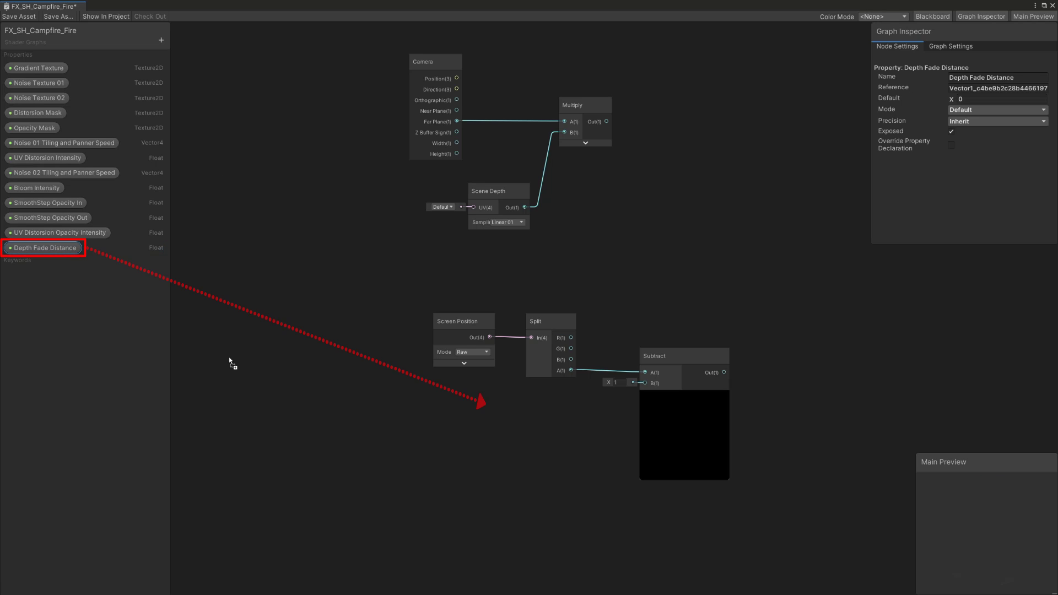
pyautogui.moveTo(572, 408); pyautogui.dragTo(644, 382)
pyautogui.press('a')
# - Add a second Subtract node with the depth Multiply output on A and the first Subtract output on B
pyautogui.press('space')
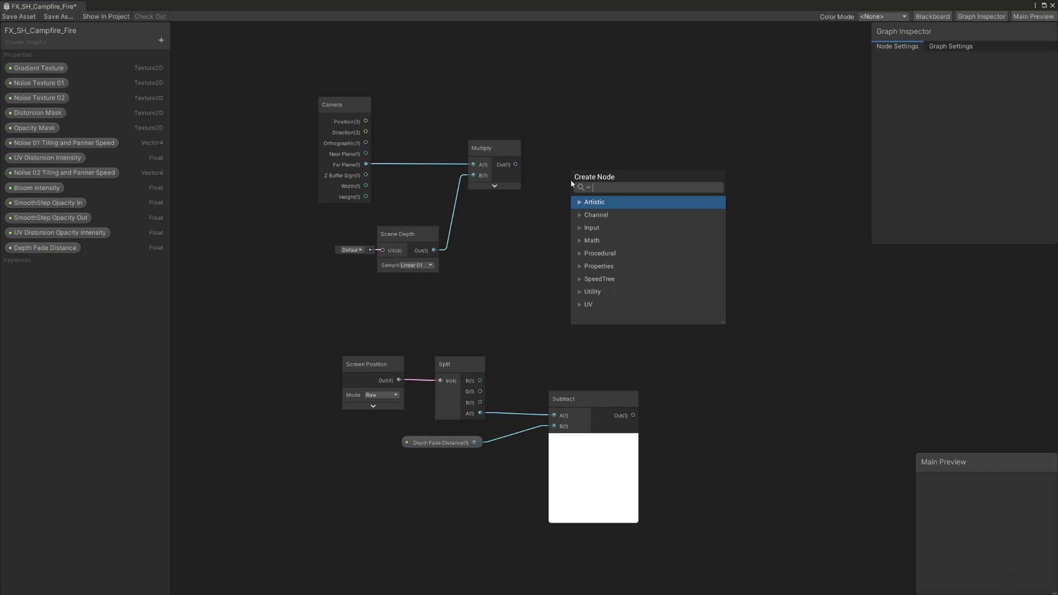
pyautogui.write('subtract')
pyautogui.click(604, 228)
pyautogui.moveTo(515, 164); pyautogui.dragTo(739, 149)
pyautogui.click(617, 244)
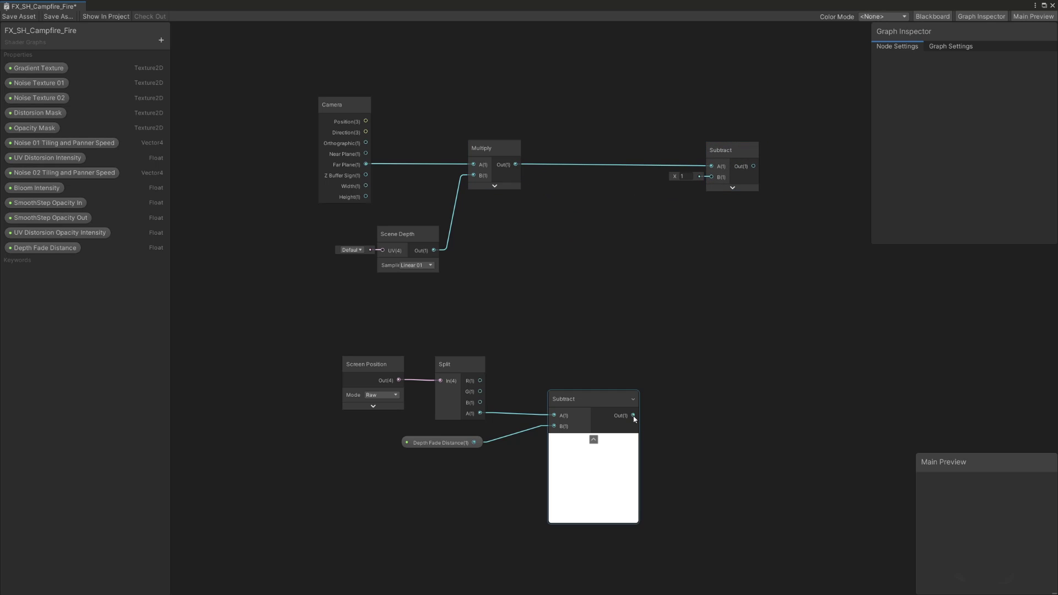
pyautogui.moveTo(633, 415); pyautogui.dragTo(687, 234)
# - Move the camera, scene depth and screen position nodes under the Opacity group and group them as Depth FADE
pyautogui.scroll(-5, 684, 332)
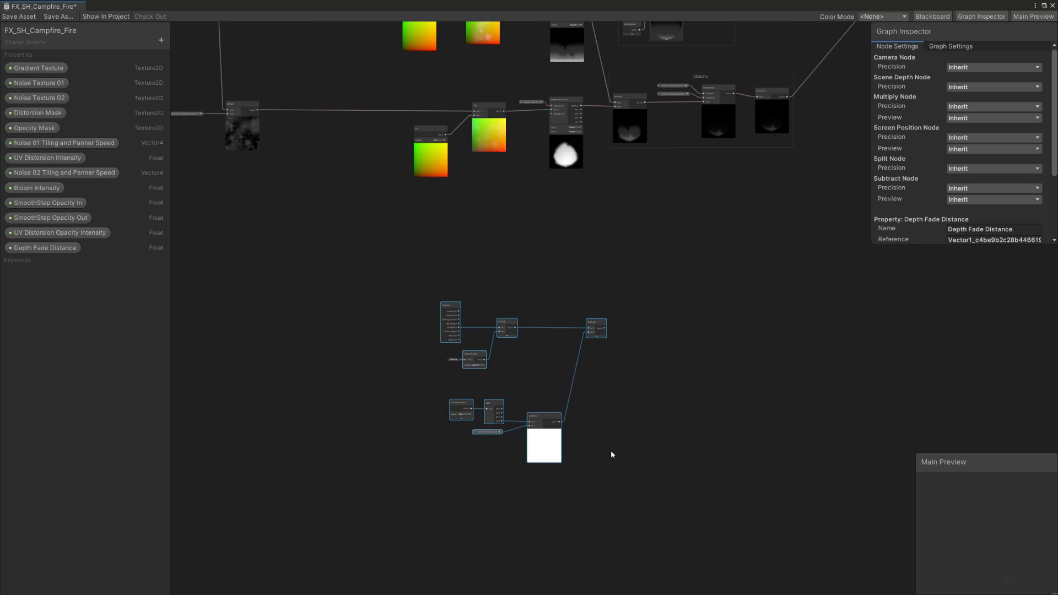
pyautogui.moveTo(611, 451); pyautogui.dragTo(729, 272)
pyautogui.moveTo(506, 227); pyautogui.dragTo(465, 274, button='middle')
pyautogui.moveTo(464, 273); pyautogui.dragTo(664, 424)
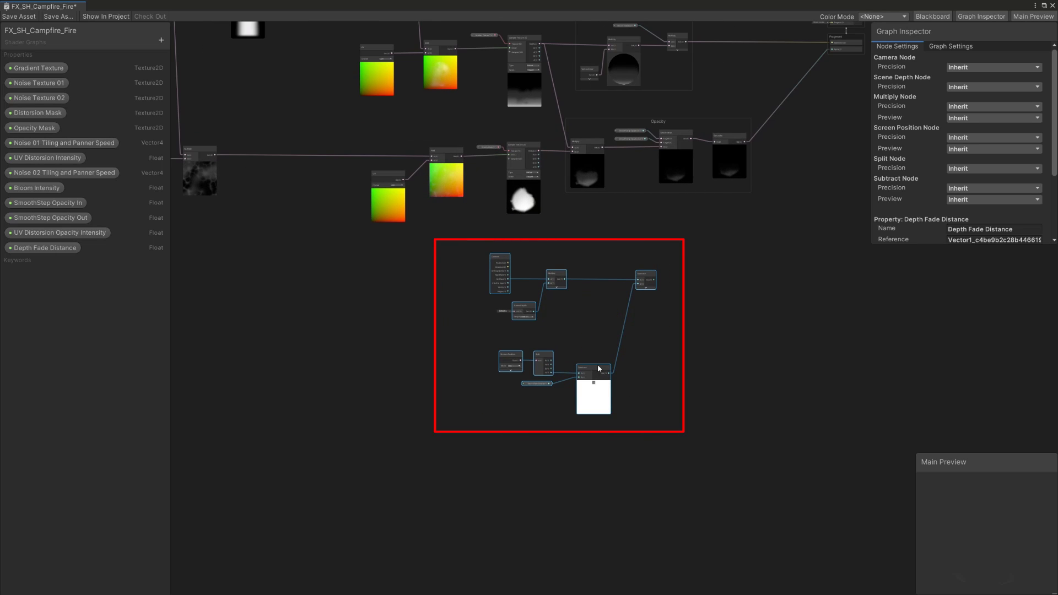
pyautogui.rightClick(599, 367)
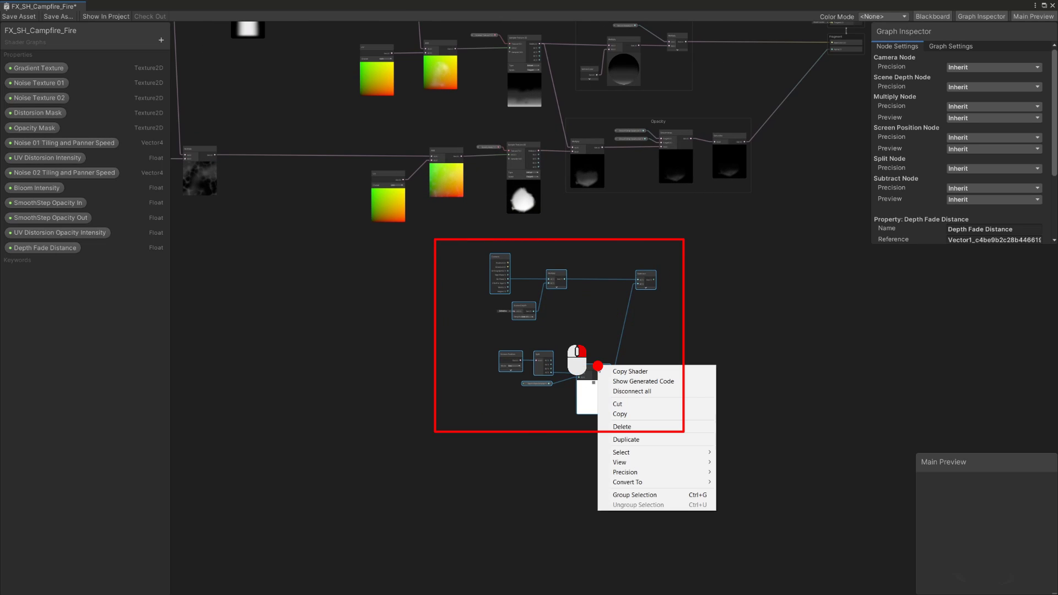
pyautogui.click(649, 492)
pyautogui.press('Return')
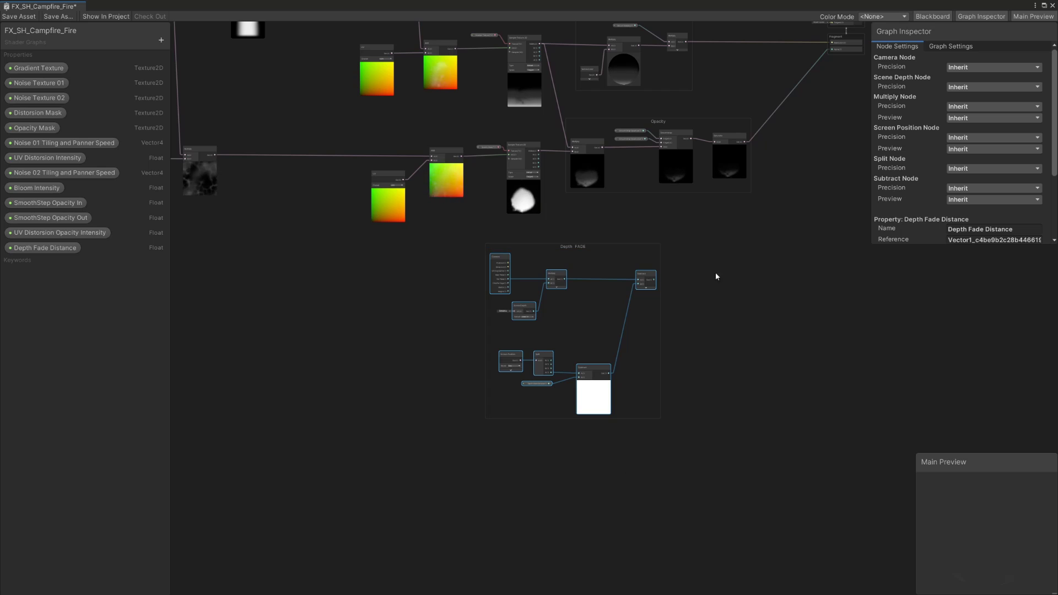
# - Insert a Multiply node in the Opacity group between the existing Multiply and the Smoothstep node
pyautogui.scroll(2, 715, 272)
pyautogui.moveTo(501, 185); pyautogui.dragTo(740, 206)
pyautogui.press('space')
pyautogui.write('multiply')
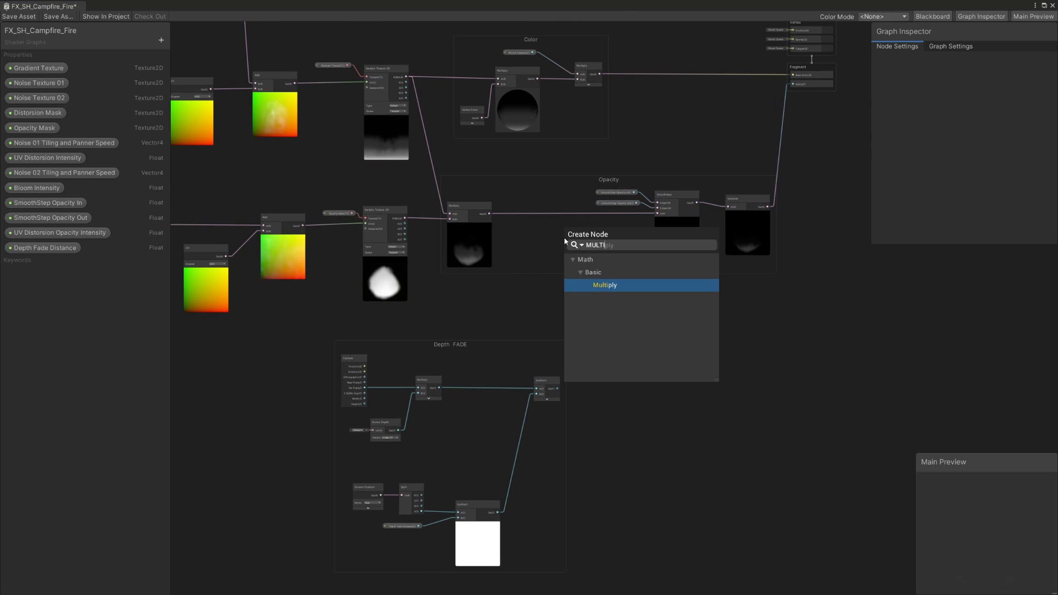
pyautogui.press('Return')
pyautogui.moveTo(573, 251); pyautogui.dragTo(564, 208)
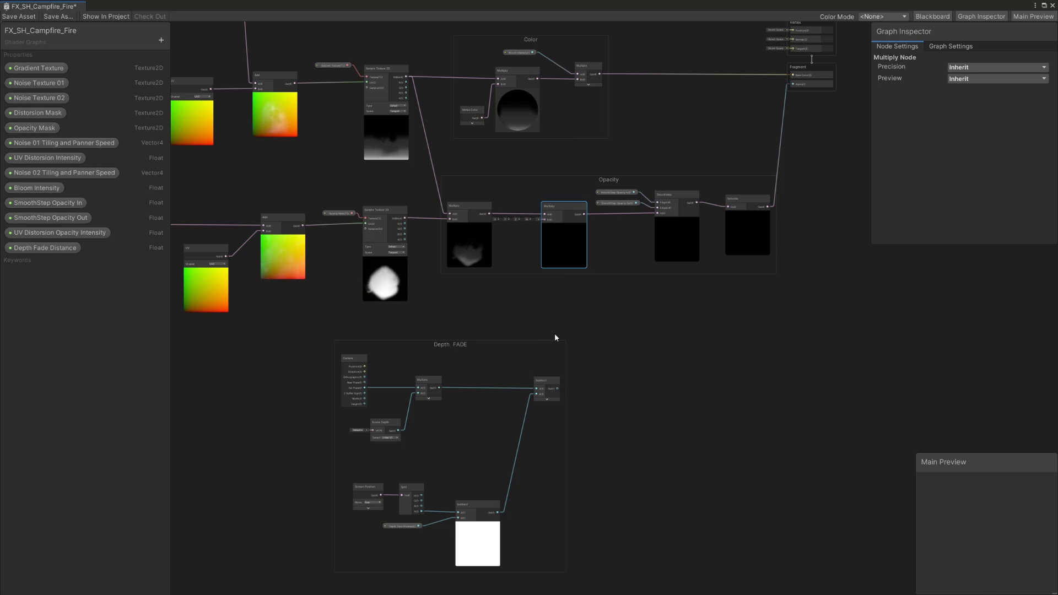
# - Add a Saturate node after the final Subtract in Depth FADE and connect its output to the new opacity Multiply's B
pyautogui.moveTo(543, 381); pyautogui.dragTo(523, 379)
pyautogui.press('space')
pyautogui.write('SATURA')
pyautogui.press('Return')
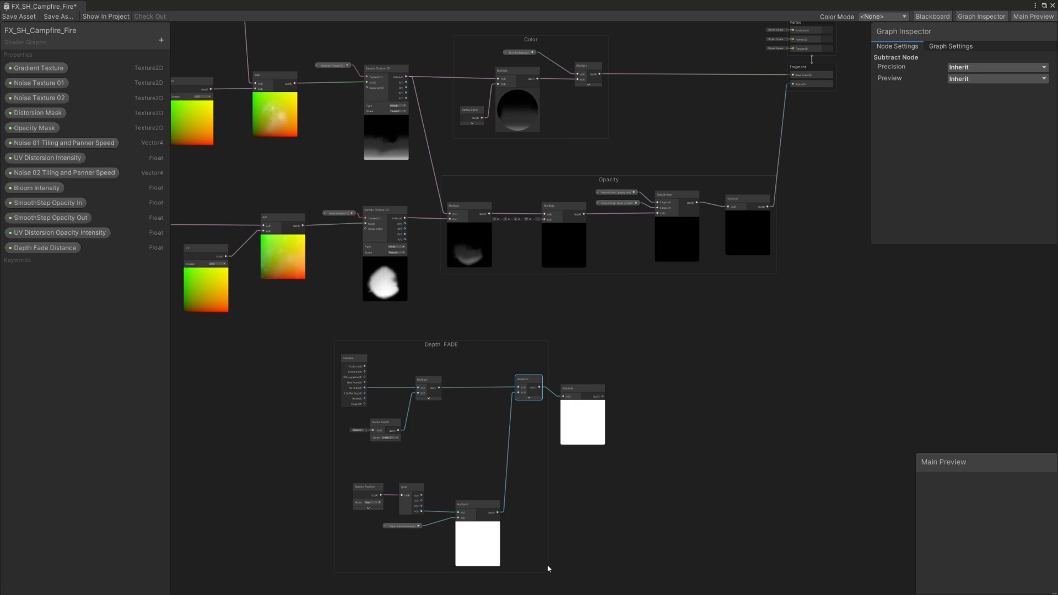
pyautogui.moveTo(589, 390)
pyautogui.mouseDown()
pyautogui.moveTo(545, 428)
pyautogui.moveTo(602, 382)
pyautogui.mouseUp()
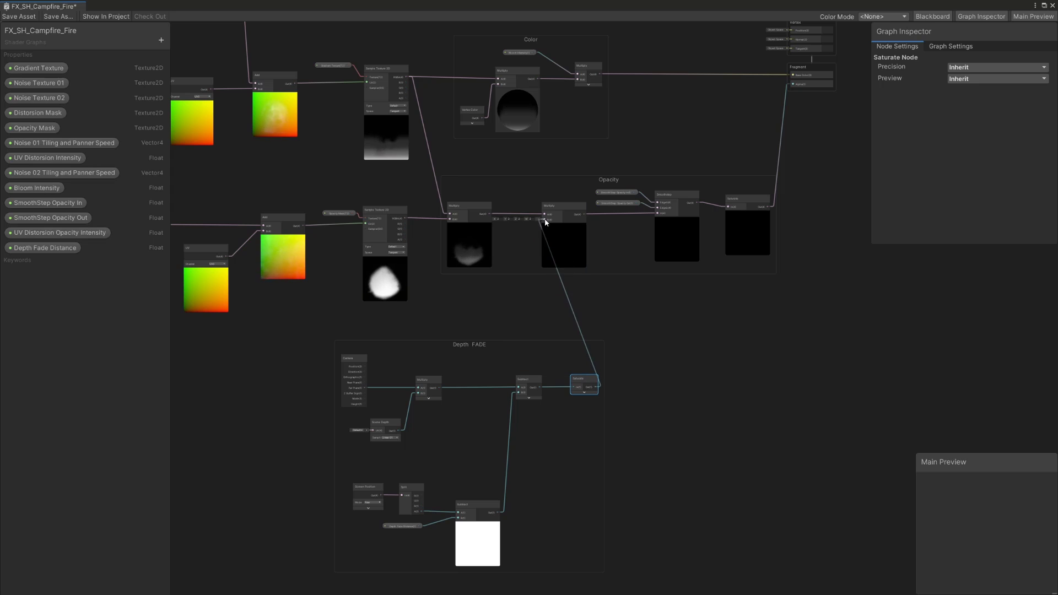
pyautogui.scroll(-3, 531, 281)
pyautogui.click(668, 160)
pyautogui.moveTo(717, 110); pyautogui.dragTo(708, 139, button='middle')
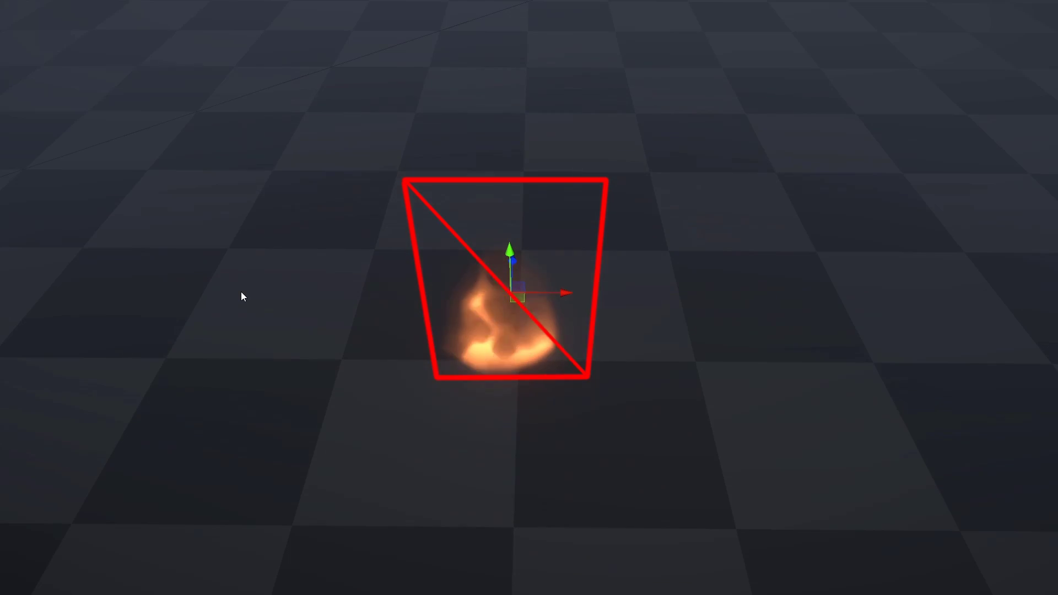
# - Create a material from the FX_SH_Campfire_Fire shader and name it FX_MA_Campfire_Fire
pyautogui.keyDown('alt'); pyautogui.moveTo(689, 297); pyautogui.dragTo(1039, 241); pyautogui.keyUp('alt')
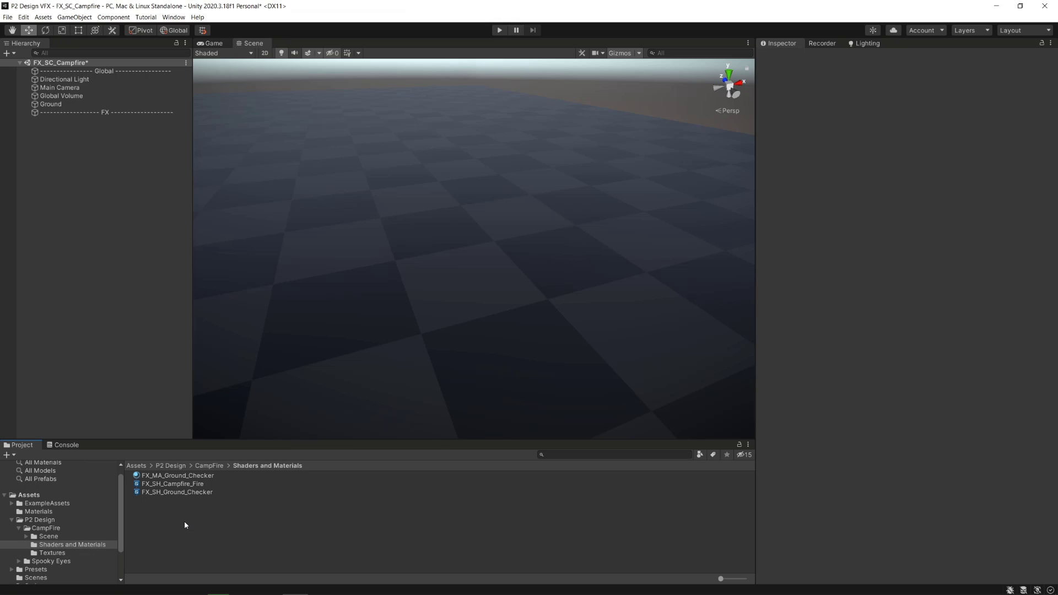
pyautogui.click(176, 485)
pyautogui.rightClick(175, 485)
pyautogui.moveTo(302, 252)
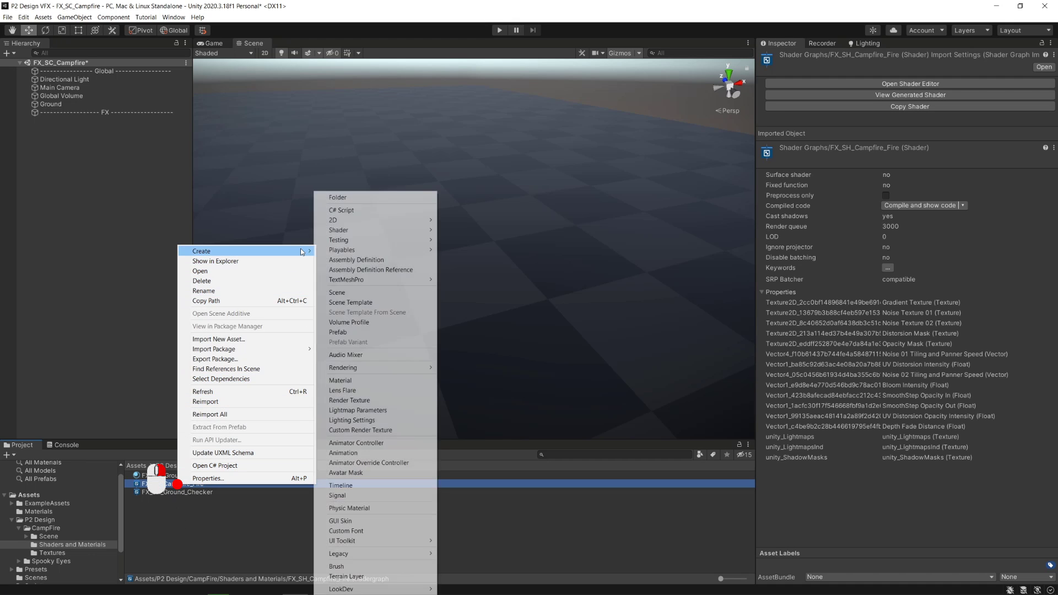
pyautogui.click(412, 381)
pyautogui.moveTo(188, 502); pyautogui.dragTo(149, 504)
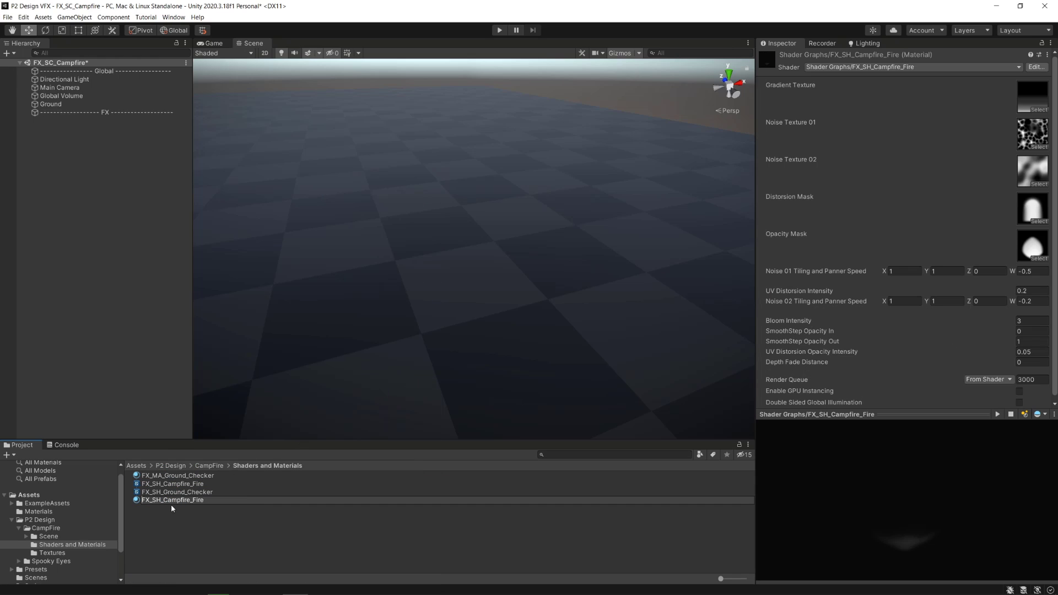
pyautogui.press('Return')
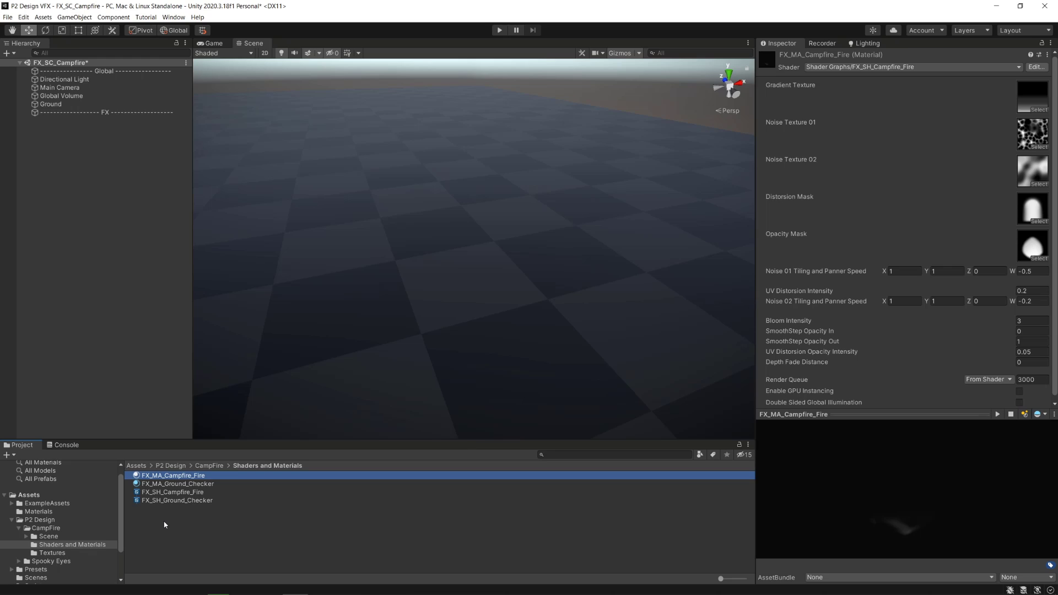
pyautogui.click(164, 525)
# - Create a Particle System under the FX separator in the scene hierarchy and name it Fire
pyautogui.moveTo(407, 188); pyautogui.dragTo(410, 226, button='right')
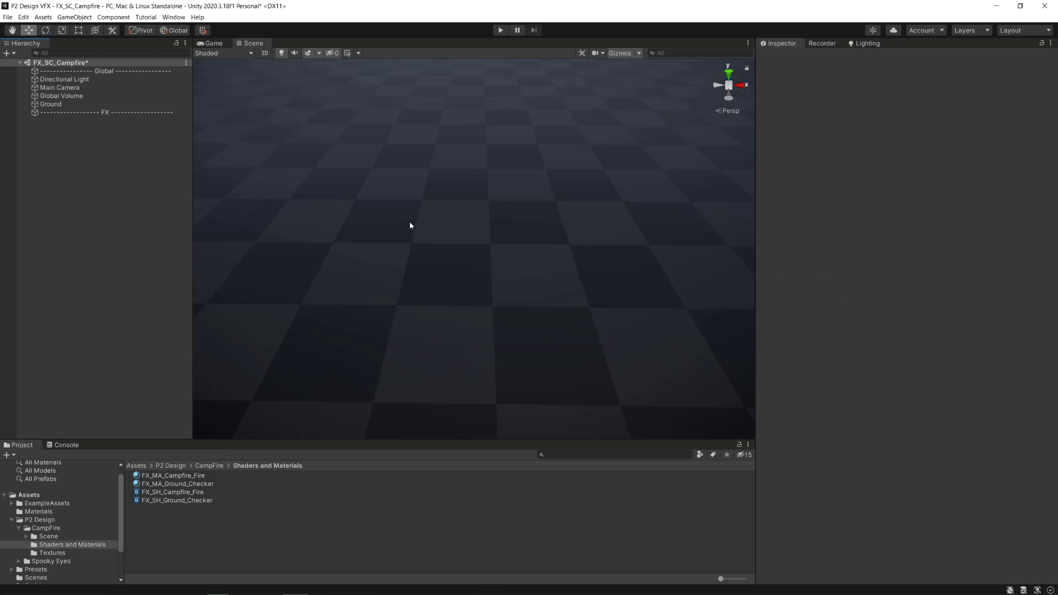
pyautogui.rightClick(92, 154)
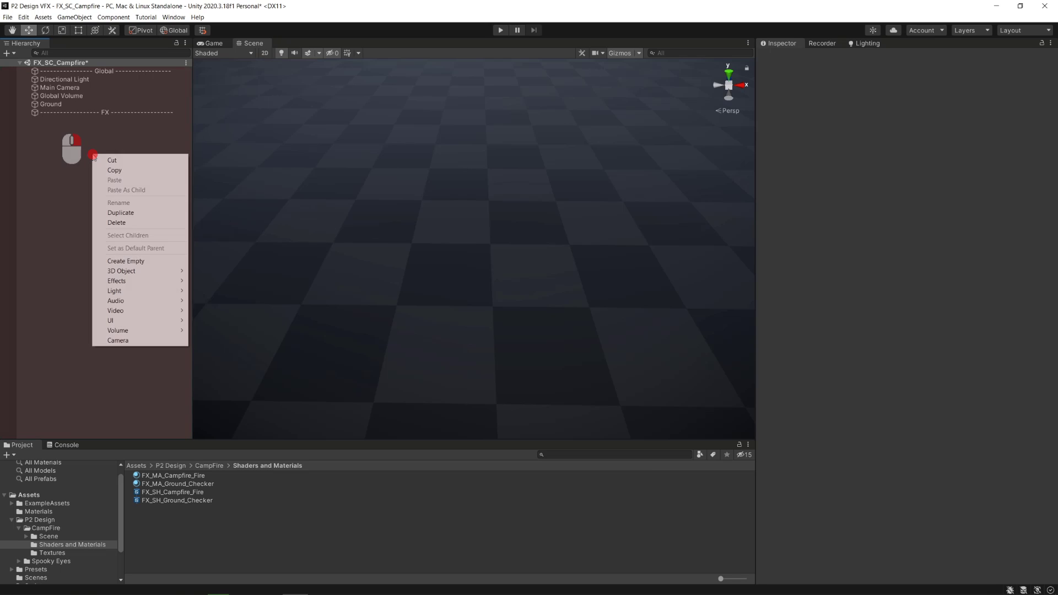
pyautogui.moveTo(168, 283)
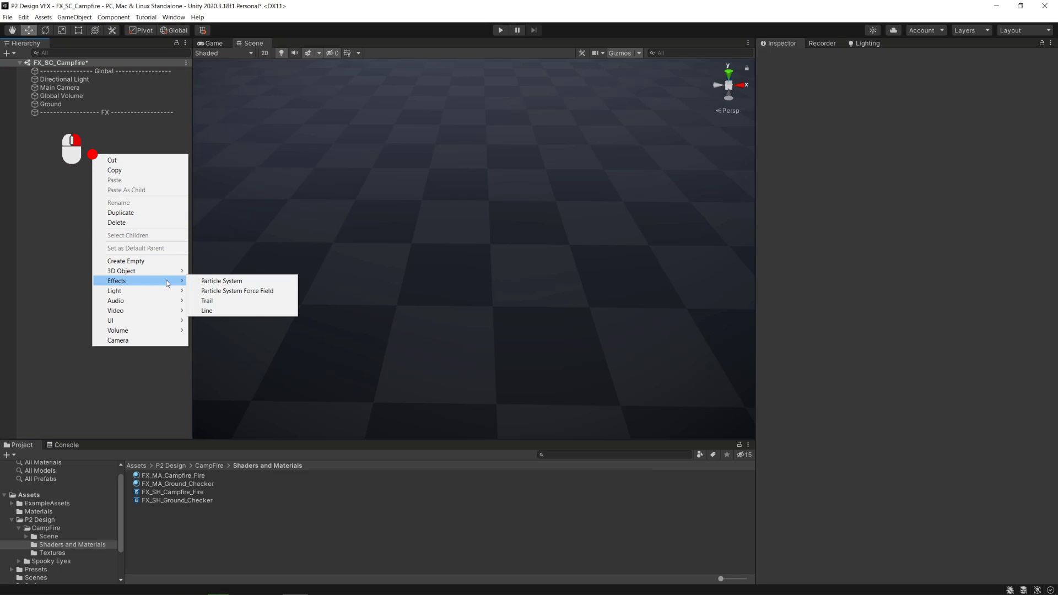
pyautogui.click(285, 283)
pyautogui.write('Fire')
pyautogui.press('Return')
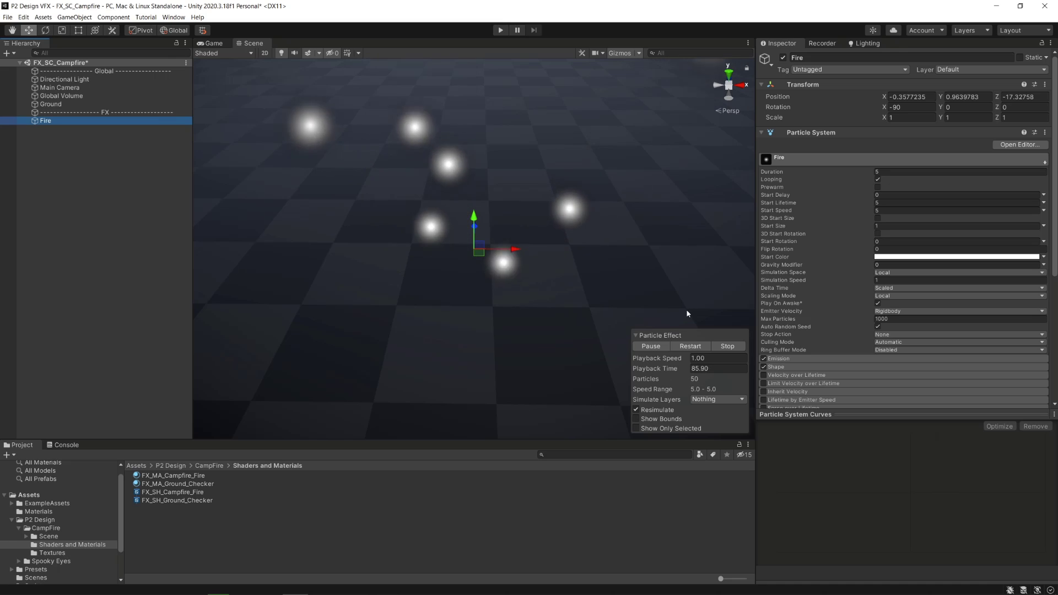
# - Set the Fire particles' Start Speed to 0 and enable 3D Start Size with X 2 and Y 3
pyautogui.click(910, 210)
pyautogui.write('0')
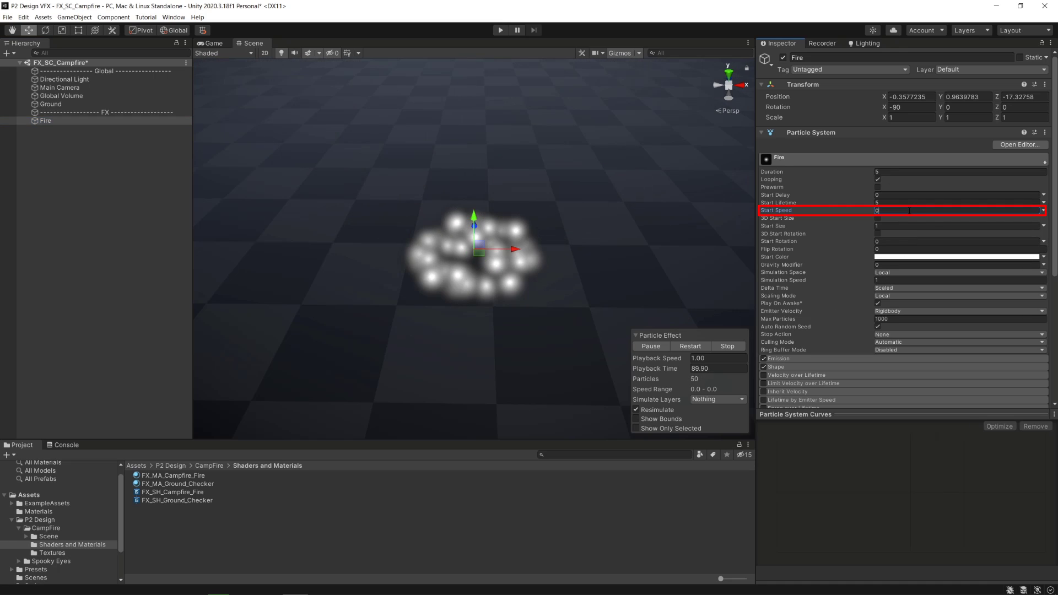
pyautogui.click(878, 219)
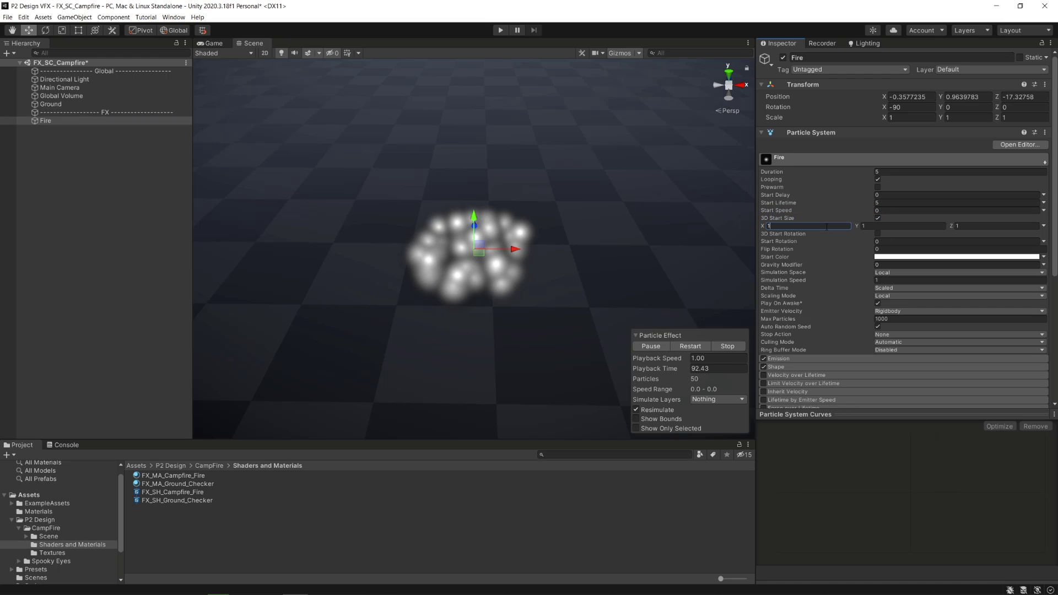
pyautogui.write('2')
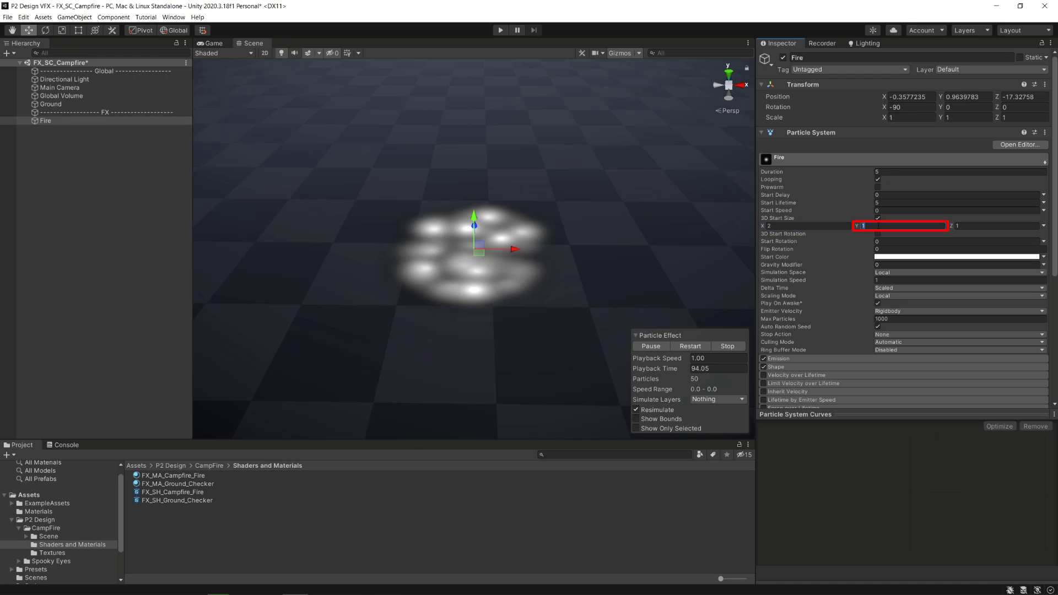
pyautogui.write('3')
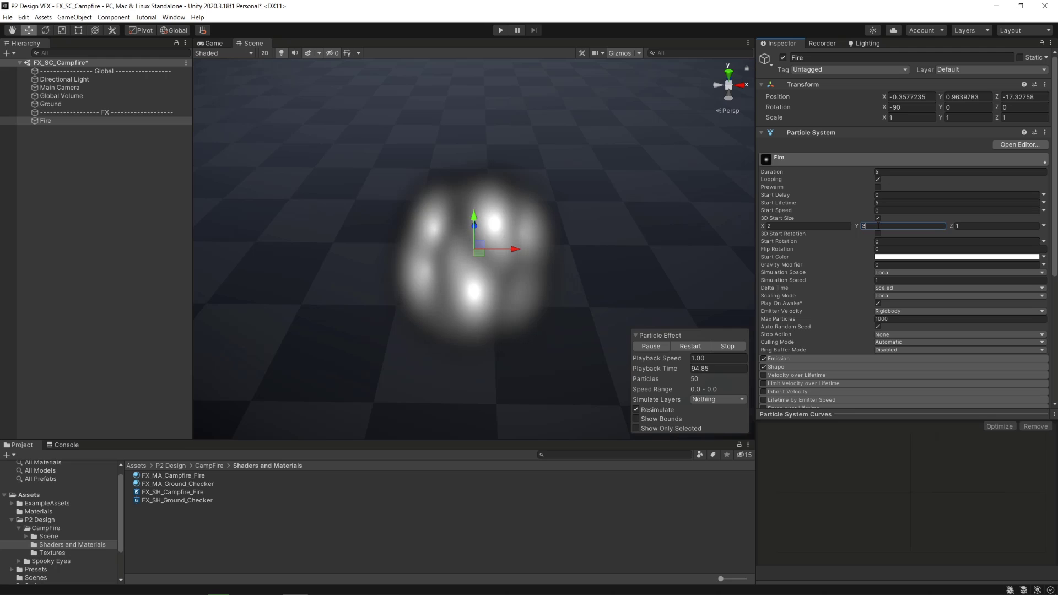
# - Change the Fire particle system's Start Color to a light orange
pyautogui.click(878, 258)
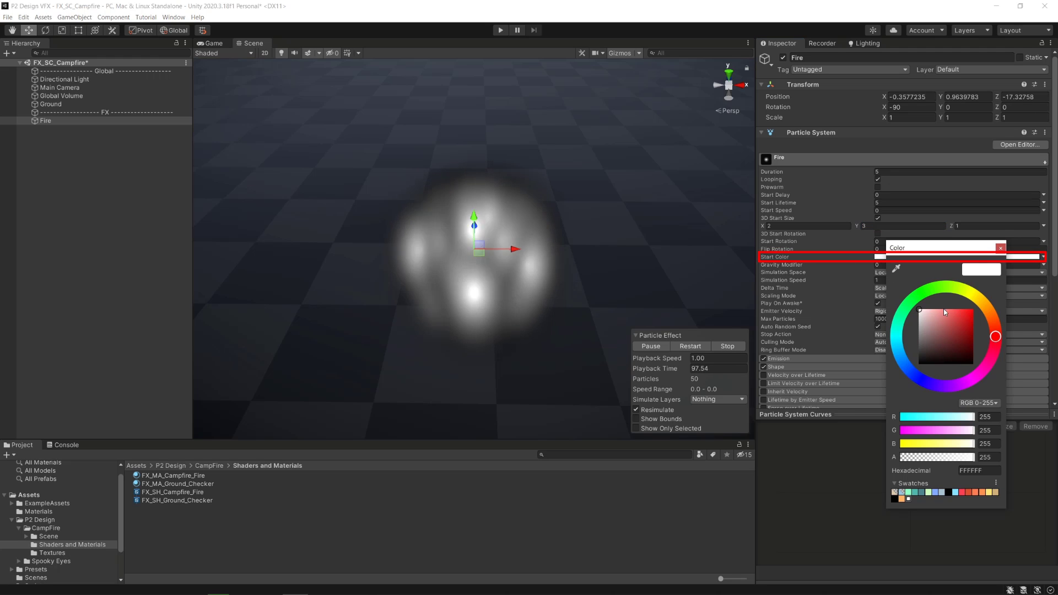
pyautogui.moveTo(943, 308); pyautogui.dragTo(957, 310)
pyautogui.moveTo(1000, 342); pyautogui.dragTo(992, 317)
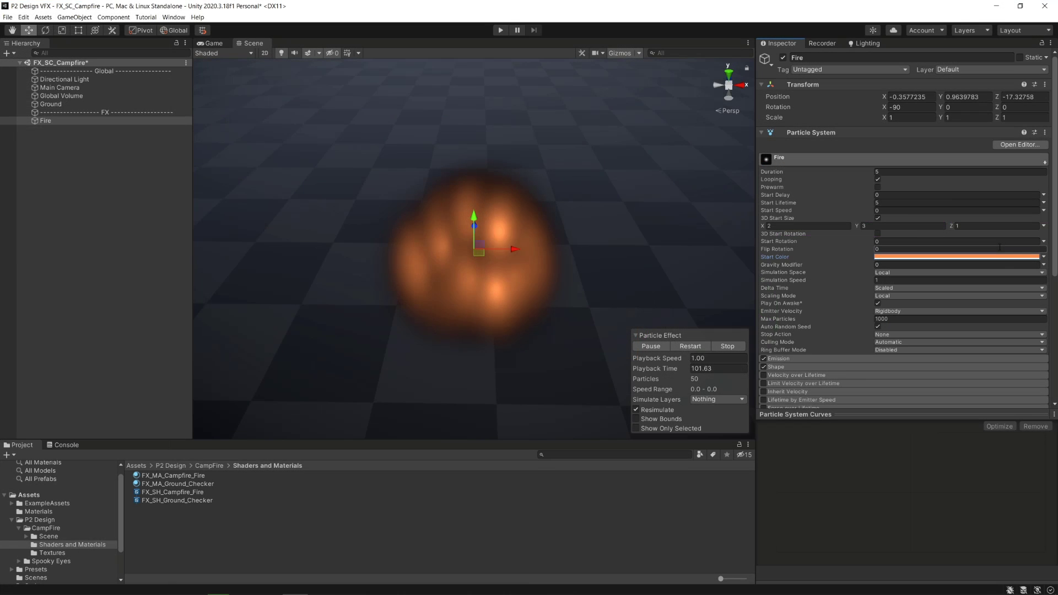
# - Set the emission Rate over Time to 0, add a burst with a Count of 1, and disable the Shape module
pyautogui.click(821, 360)
pyautogui.scroll(-3, 822, 359)
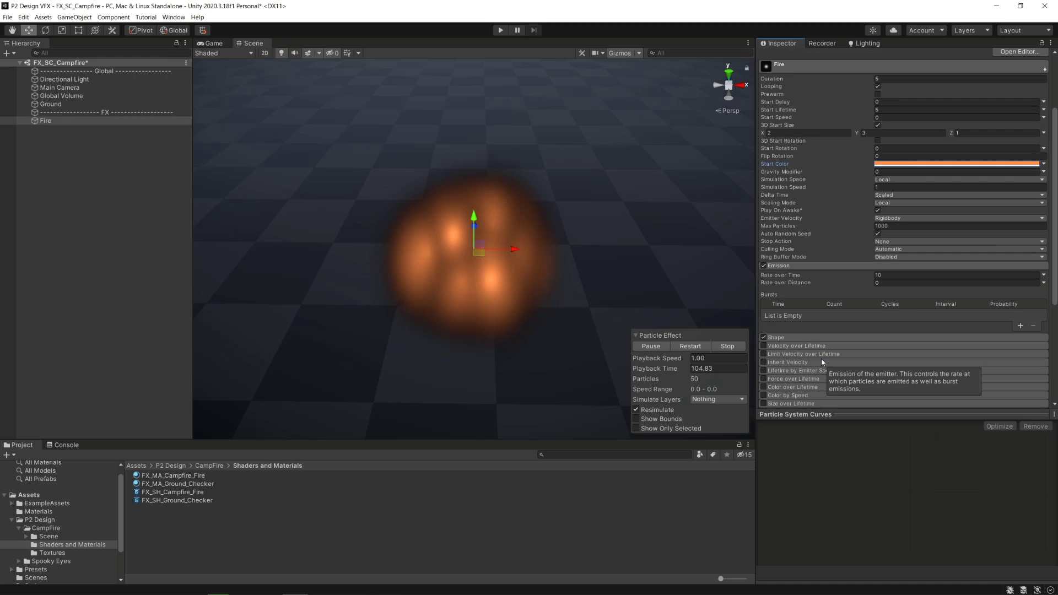
pyautogui.click(889, 275)
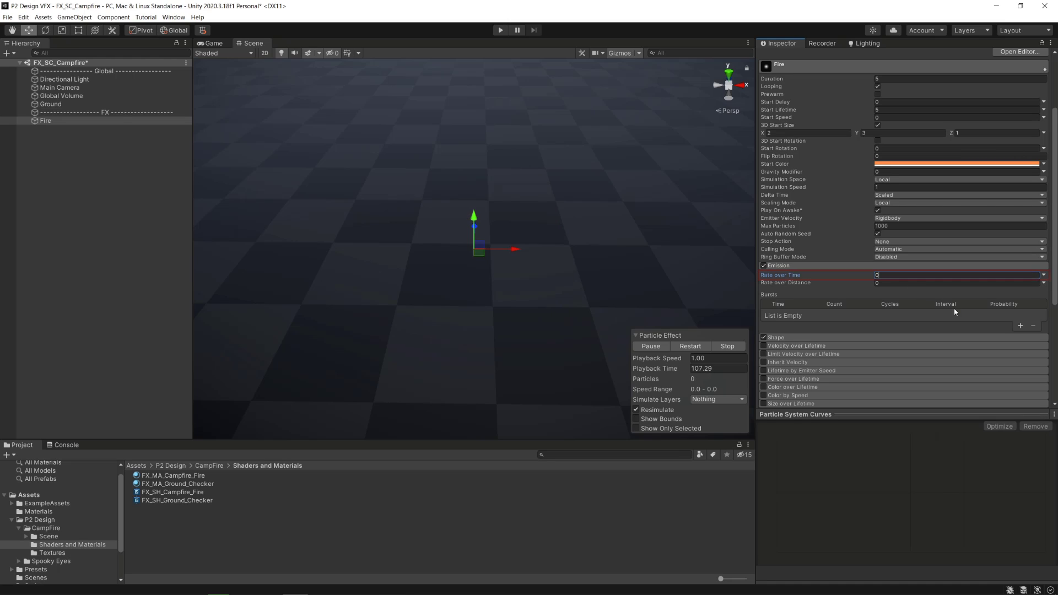
pyautogui.click(1020, 326)
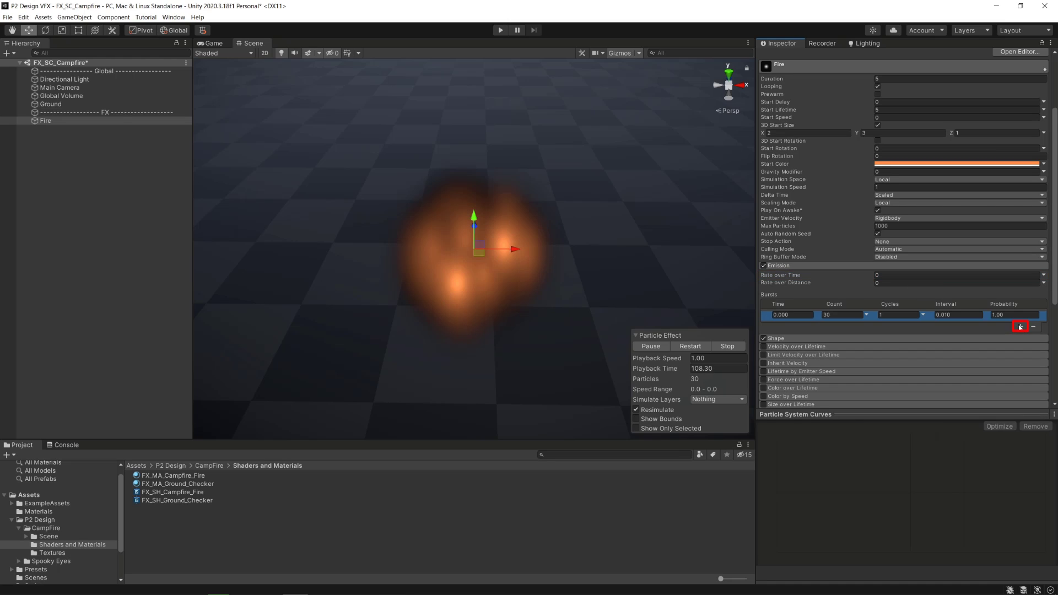
pyautogui.click(842, 314)
pyautogui.write('1')
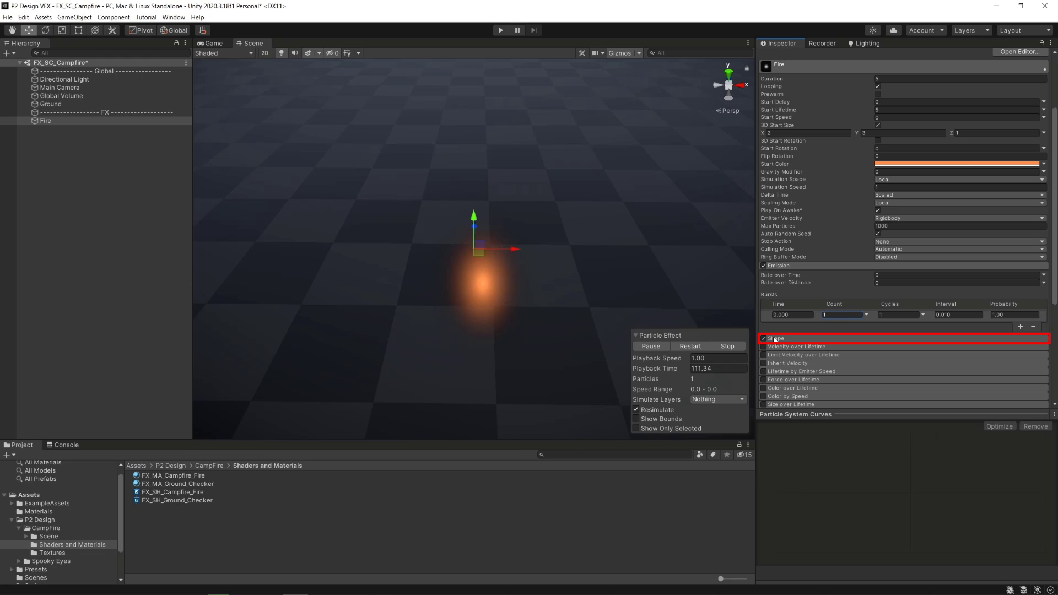
pyautogui.click(764, 339)
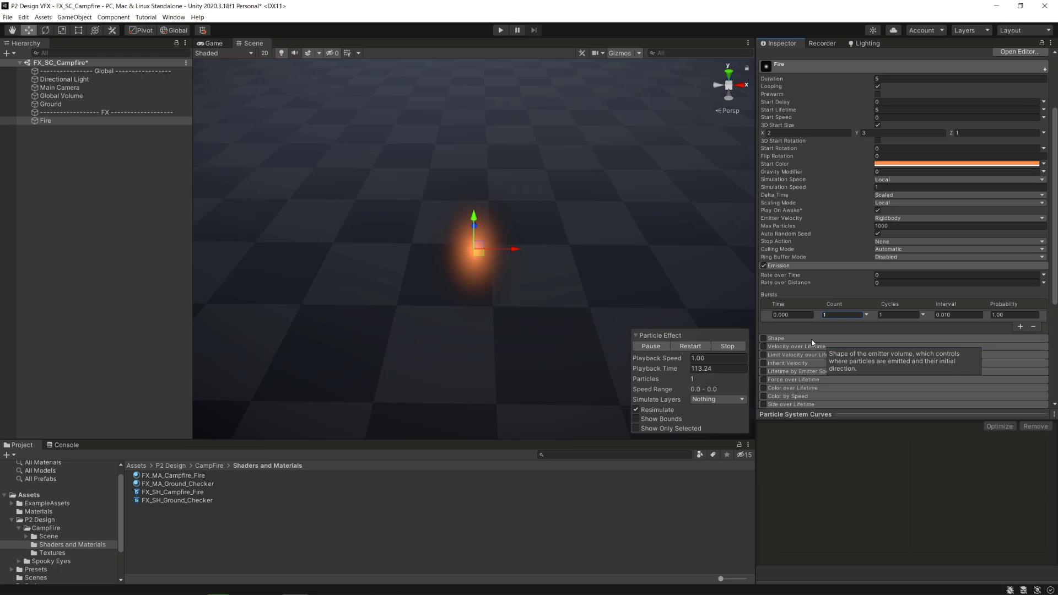
# - Assign FX_MA_Campfire_Fire as the Fire renderer's material and set its Render Mode to Vertical Billboard
pyautogui.scroll(-5, 811, 339)
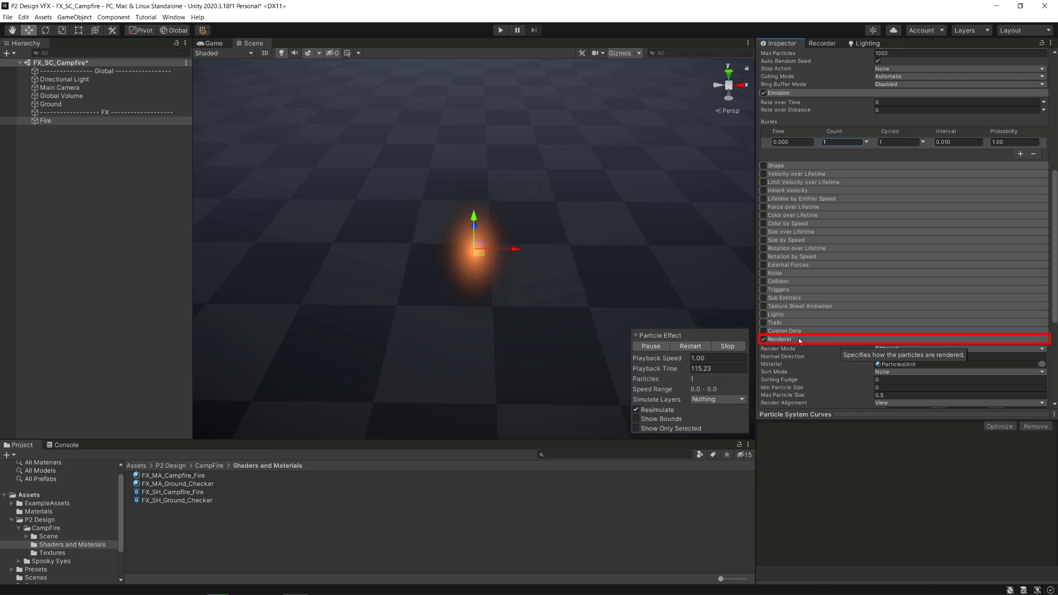
pyautogui.scroll(-5, 855, 315)
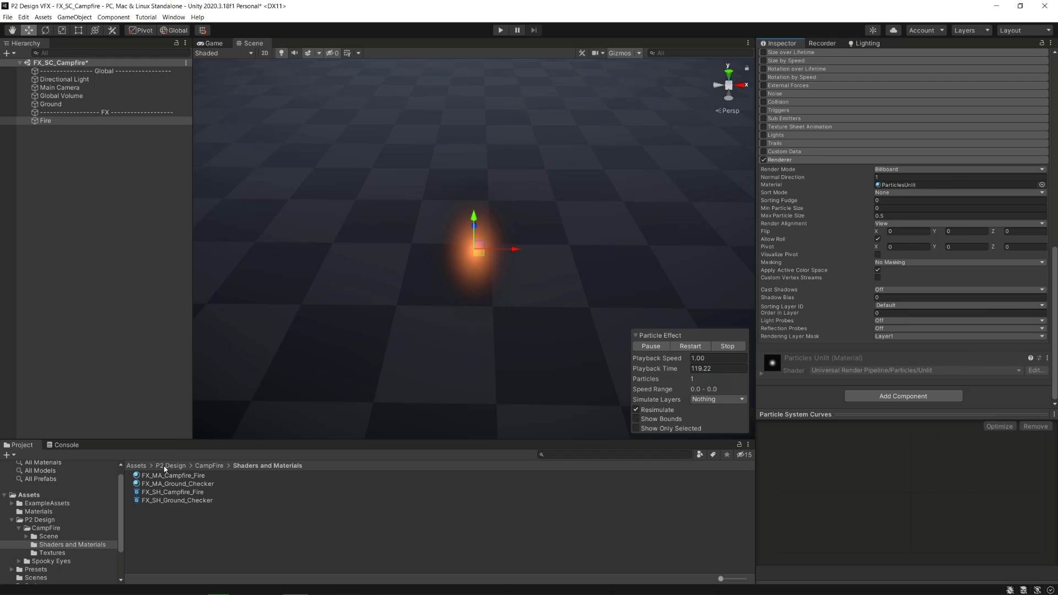
pyautogui.moveTo(172, 476); pyautogui.dragTo(896, 192)
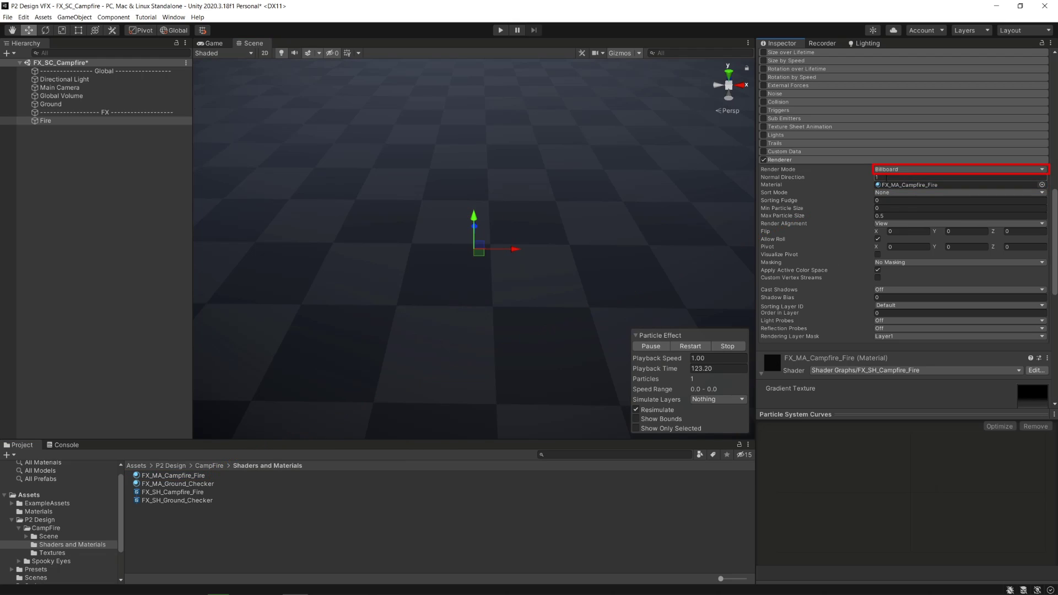
pyautogui.click(889, 171)
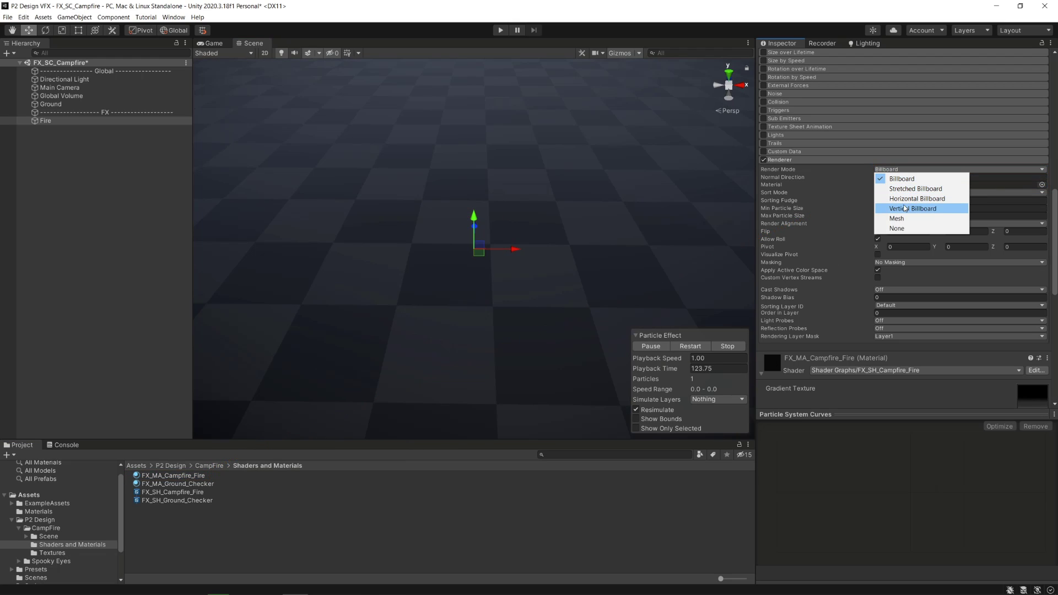
pyautogui.click(950, 212)
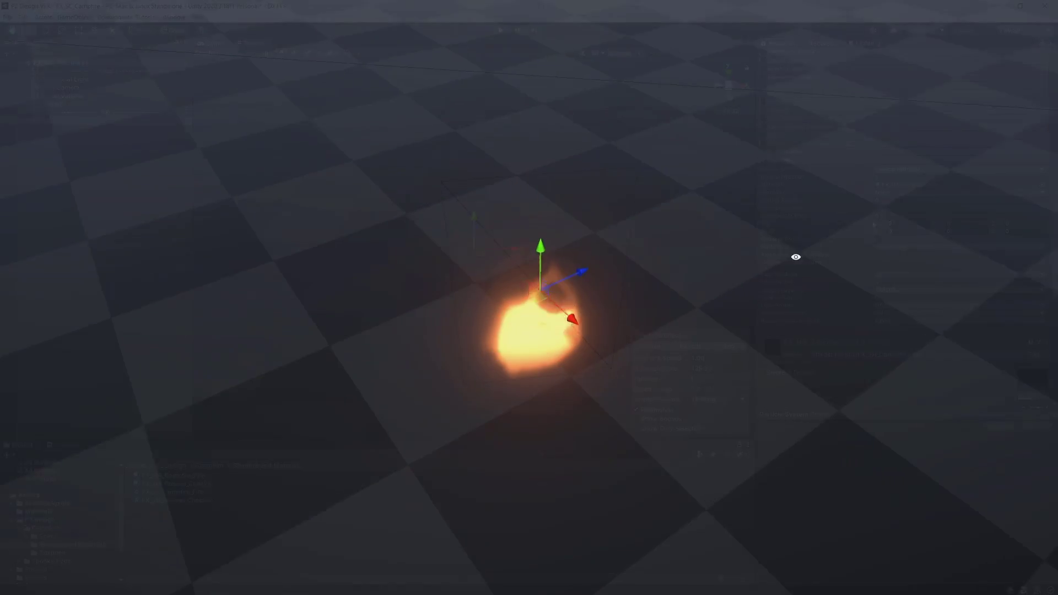
pyautogui.keyDown('alt'); pyautogui.moveTo(666, 259); pyautogui.dragTo(935, 246); pyautogui.keyUp('alt')
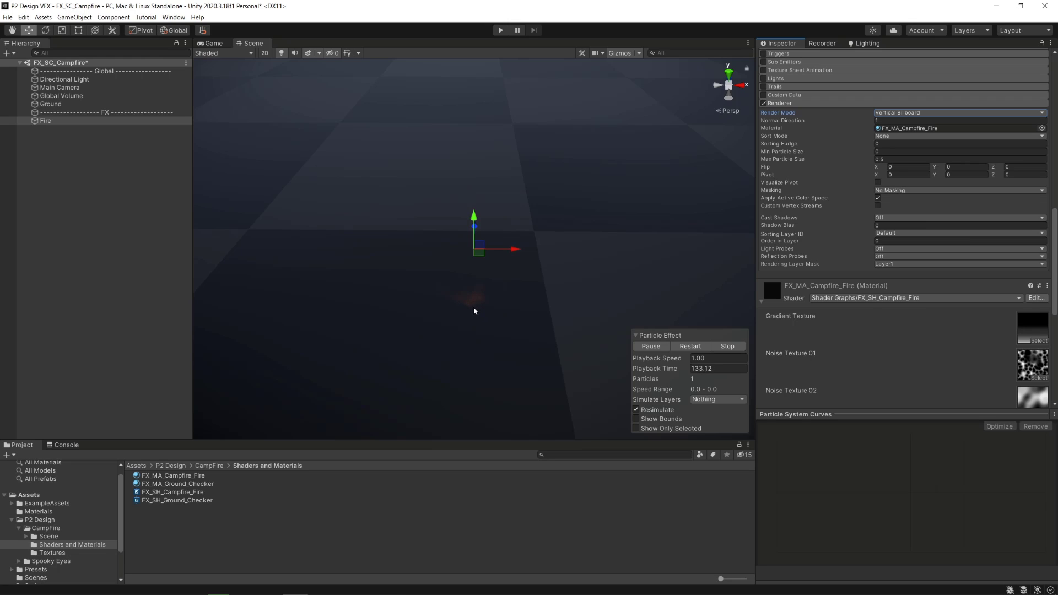
# - Open the project settings, and disable sRGB (Color Texture) on all five campfire textures and apply the import change
pyautogui.click(23, 17)
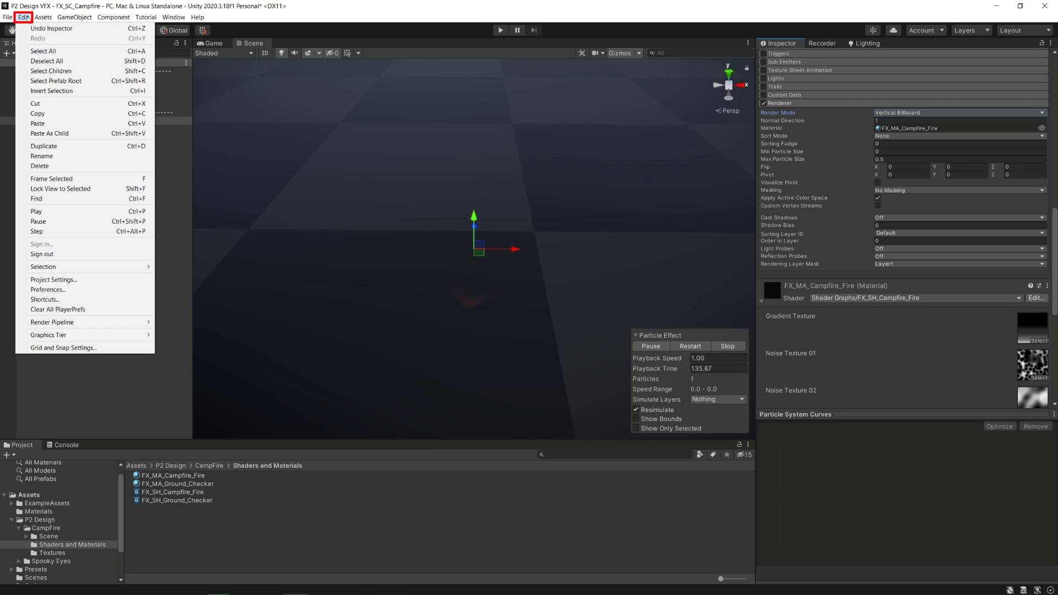
pyautogui.click(147, 281)
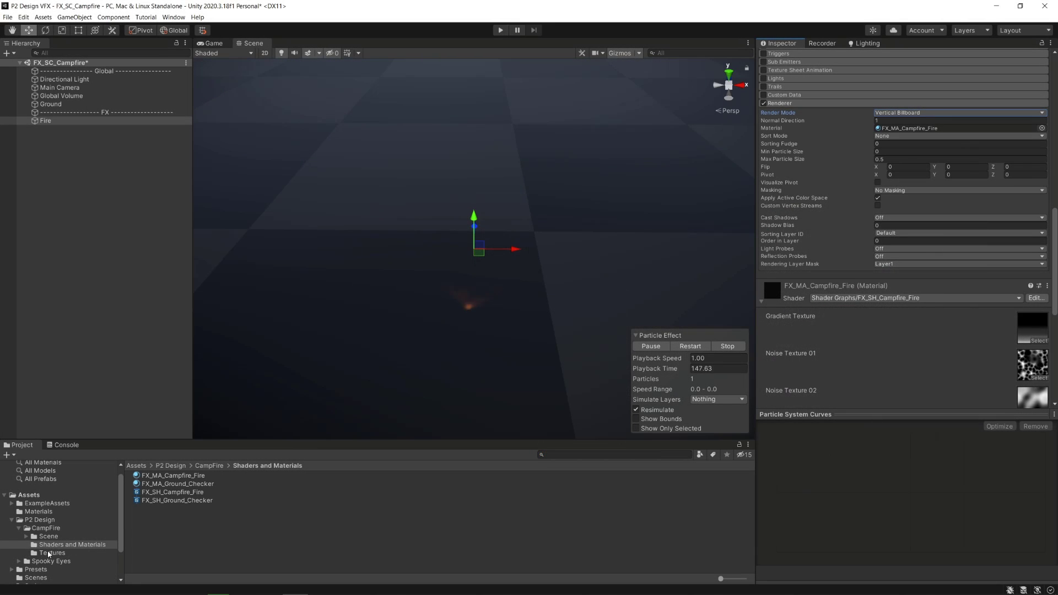
pyautogui.click(51, 553)
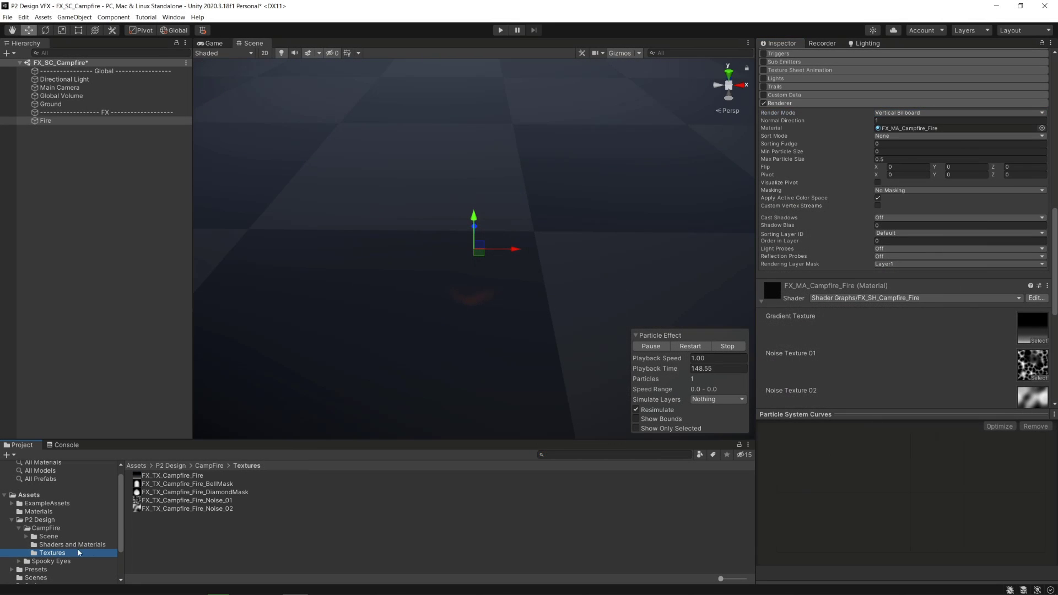
pyautogui.click(207, 508)
pyautogui.hotkey('ctrl', 'a')
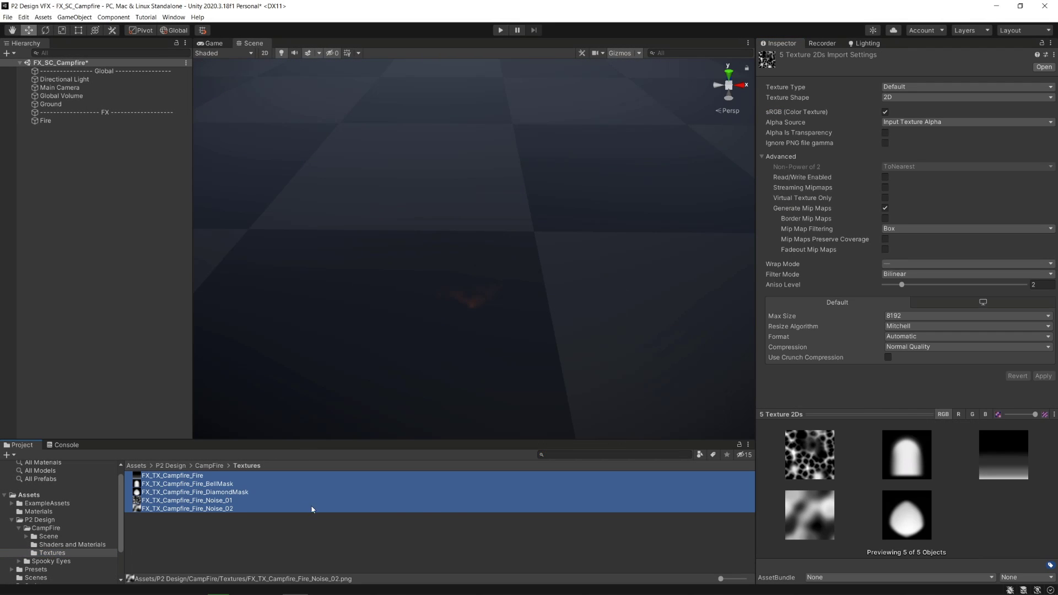
pyautogui.click(885, 112)
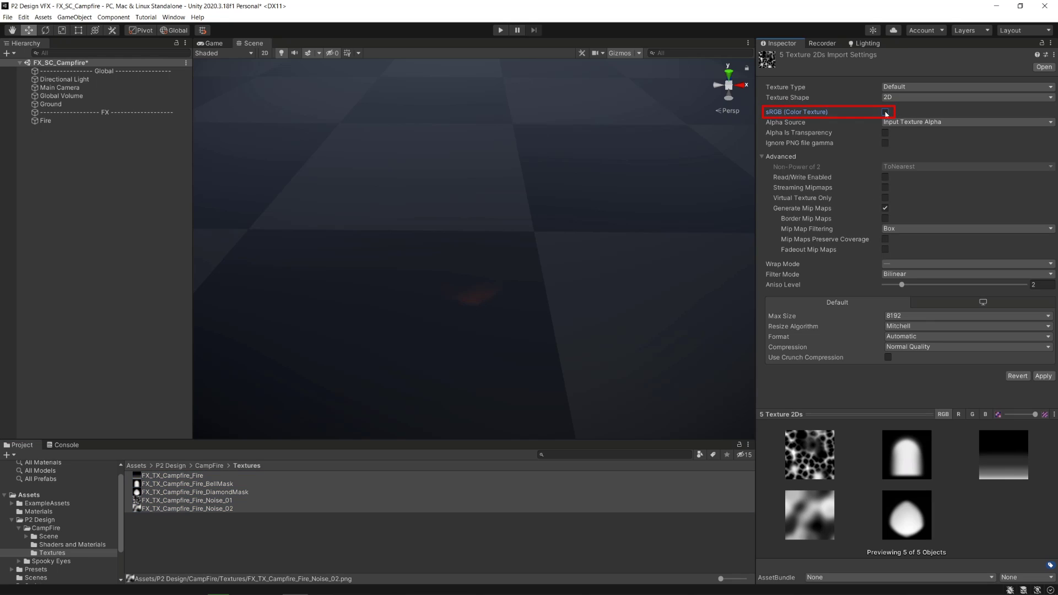
pyautogui.click(1046, 377)
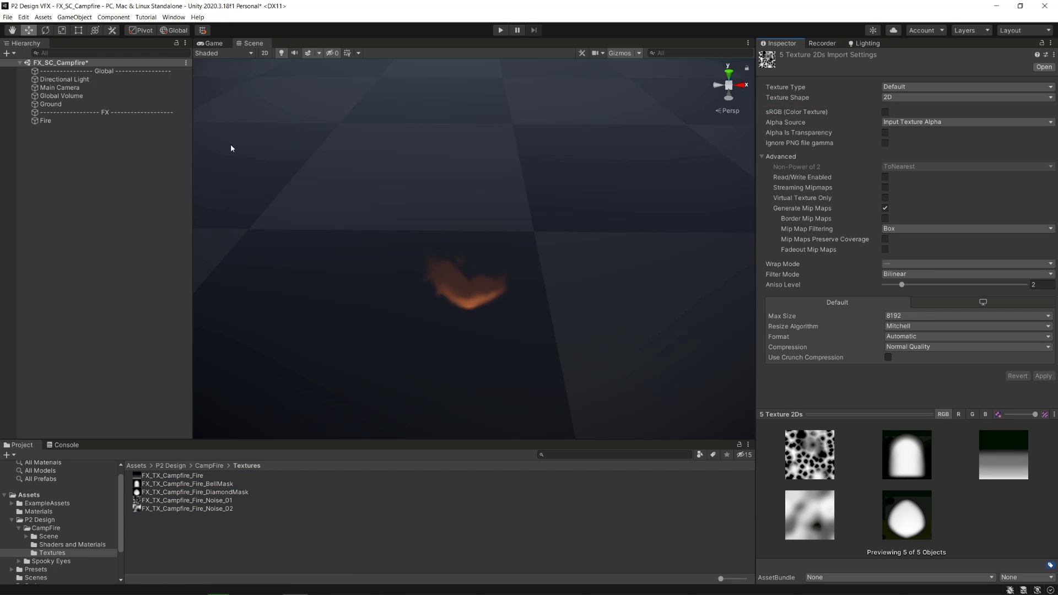
# - Set the fire material's noise 01 and 02 tilings to 0.6 with W -1, UV Distorsion Intensity to -0.42, and UV Distorsion Opacity Intensity to 0.06
pyautogui.click(108, 121)
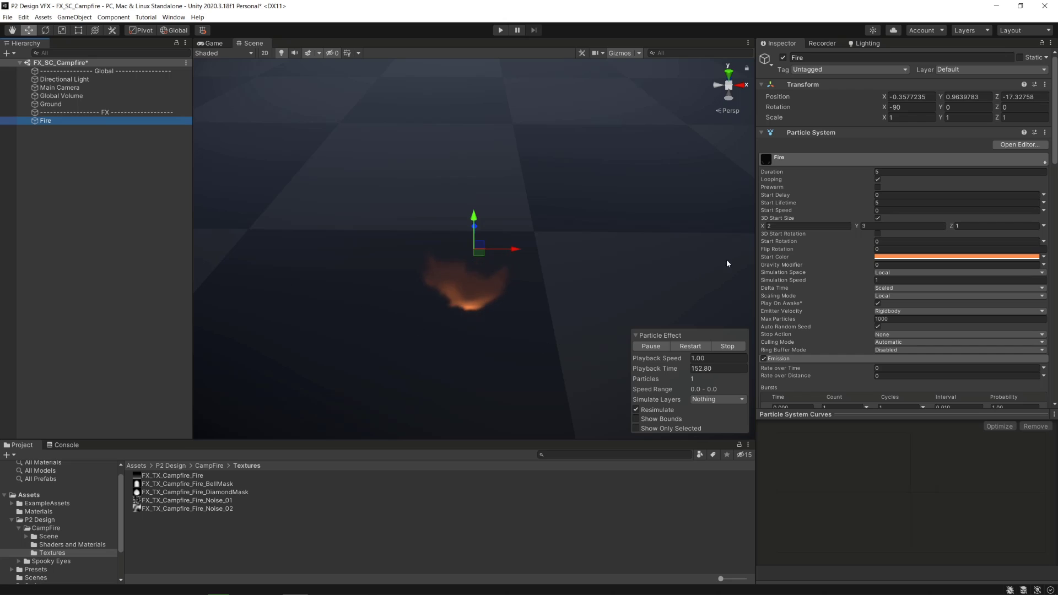
pyautogui.scroll(-15, 799, 262)
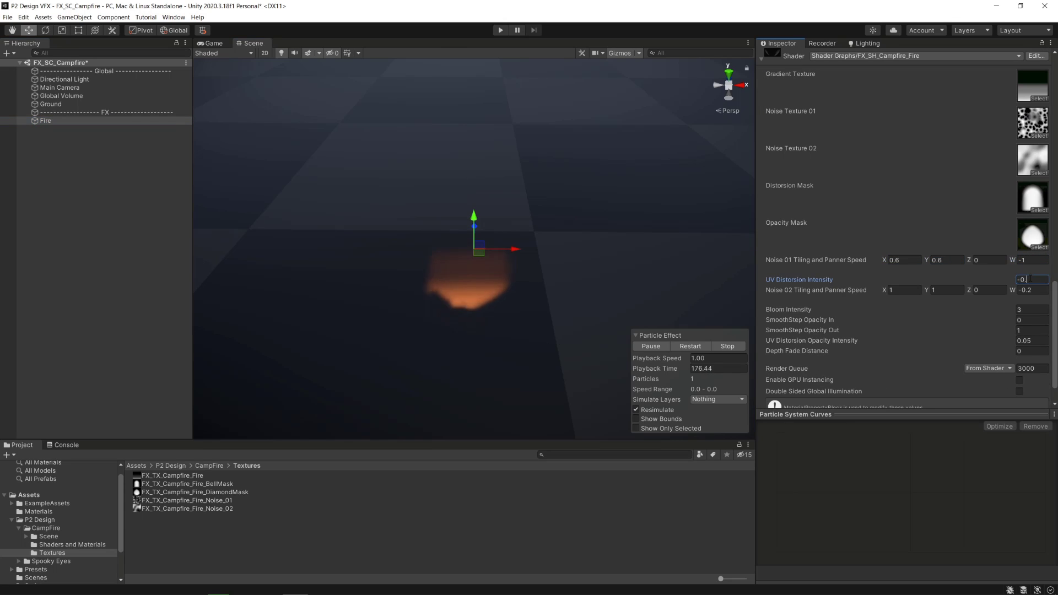
pyautogui.write('42')
pyautogui.press('Tab')
pyautogui.write('0.6')
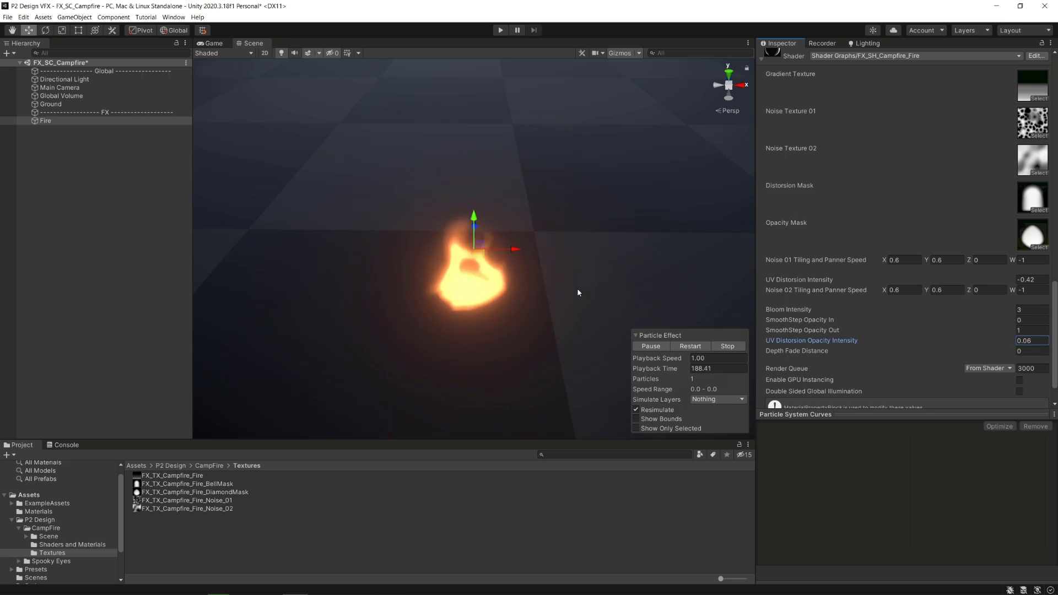
pyautogui.press('Return')
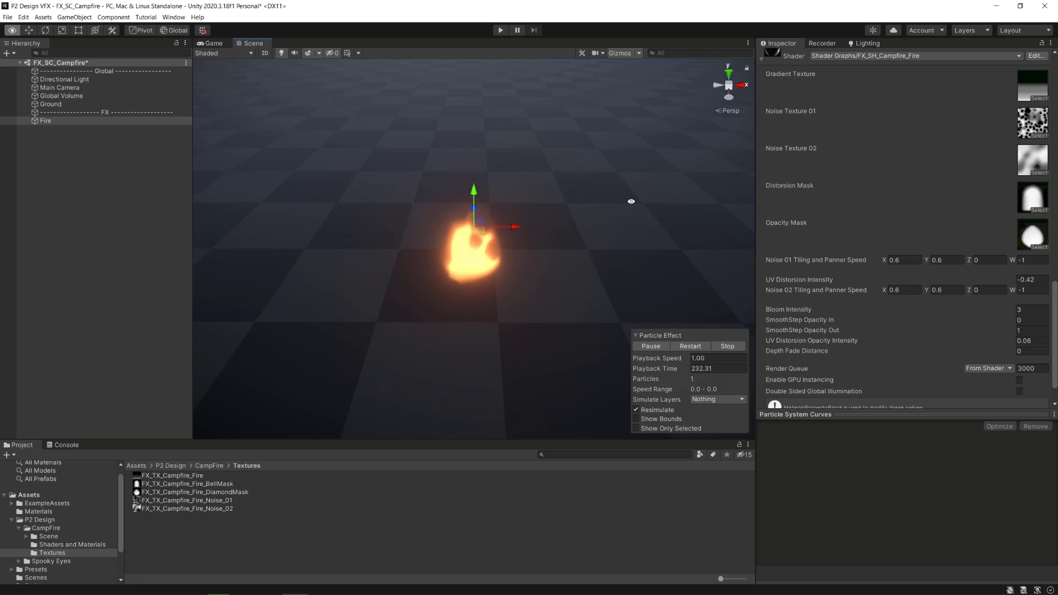
pyautogui.keyDown('alt'); pyautogui.moveTo(631, 202); pyautogui.dragTo(369, 207); pyautogui.keyUp('alt')
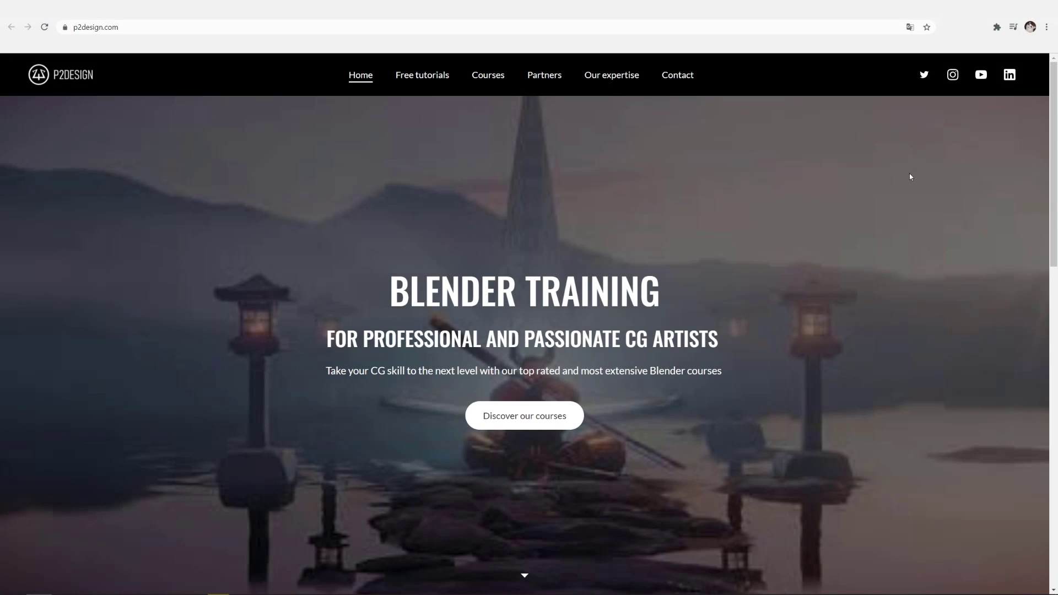
pyautogui.scroll(-4, 909, 173)
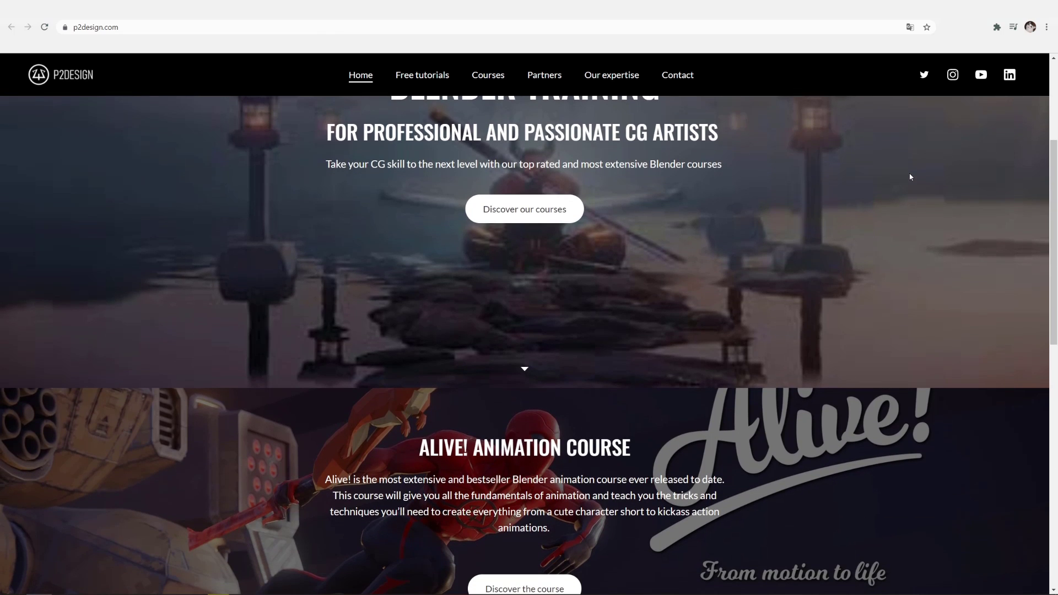
pyautogui.scroll(-6, 911, 177)
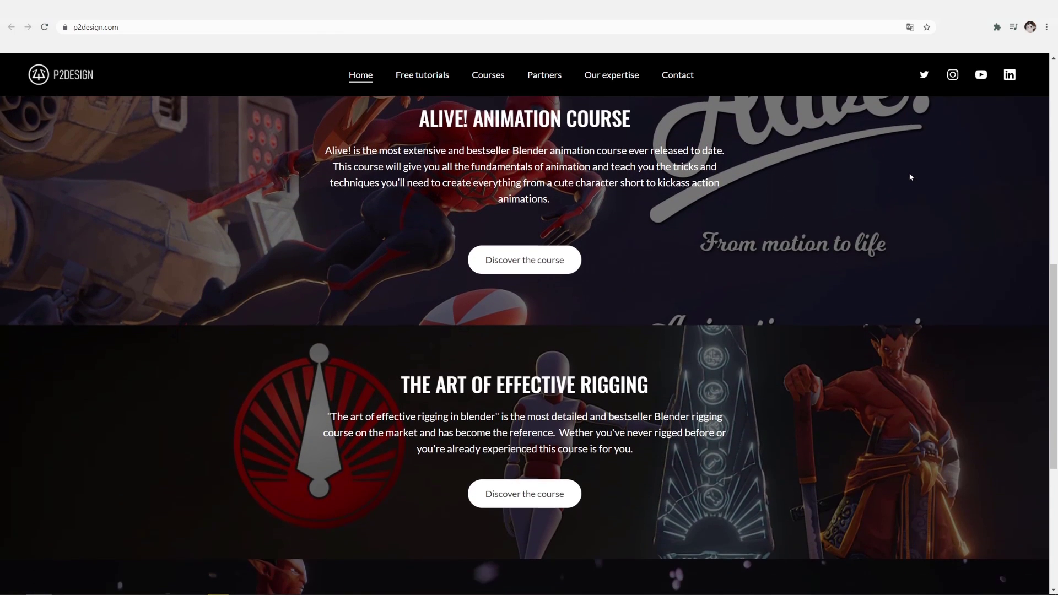
pyautogui.scroll(-6, 910, 176)
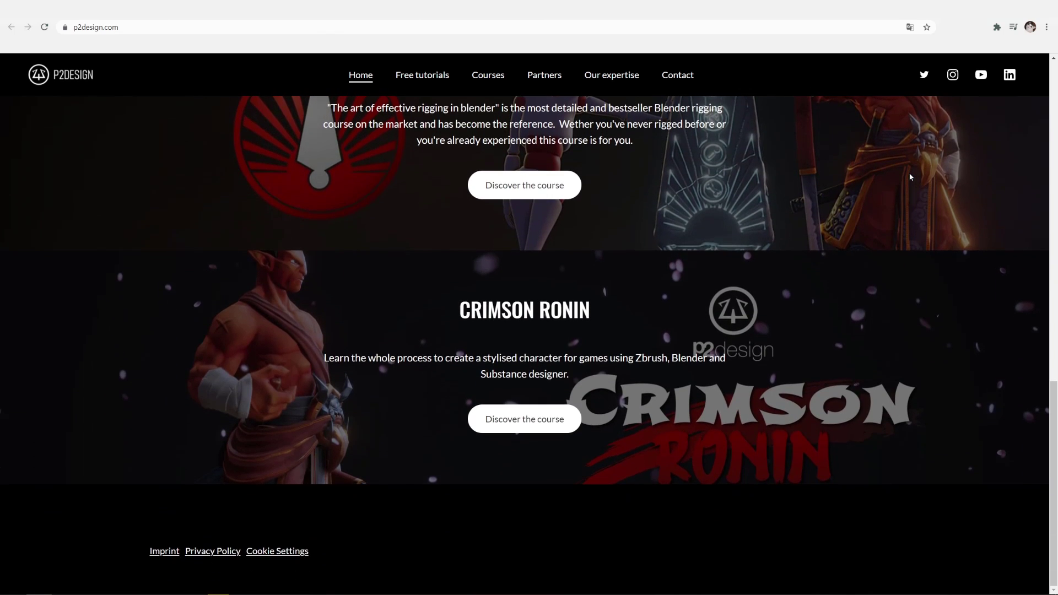